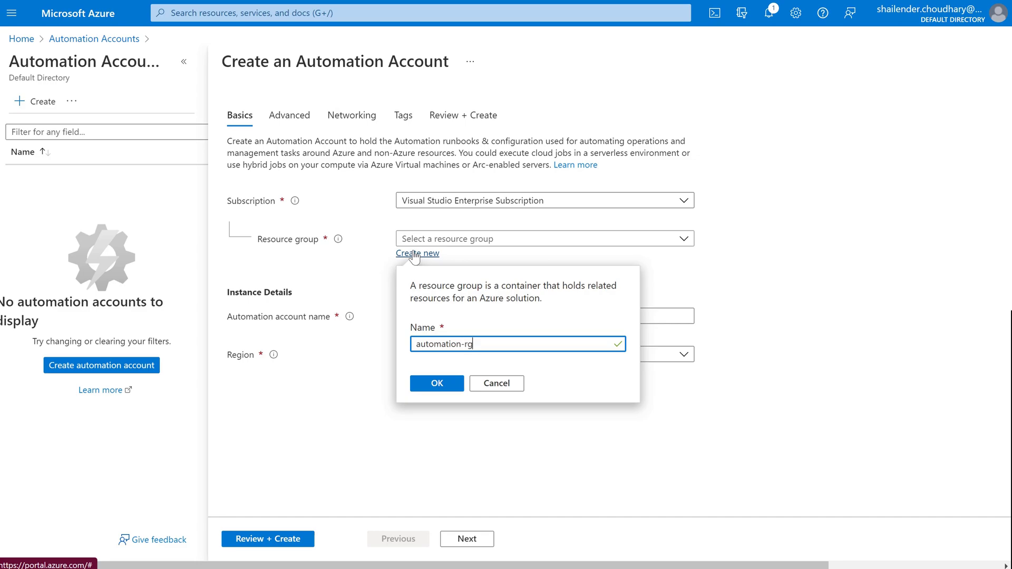
Confirm the new resource group automation-rg and name the automation account demo-automation
left_click(437, 383)
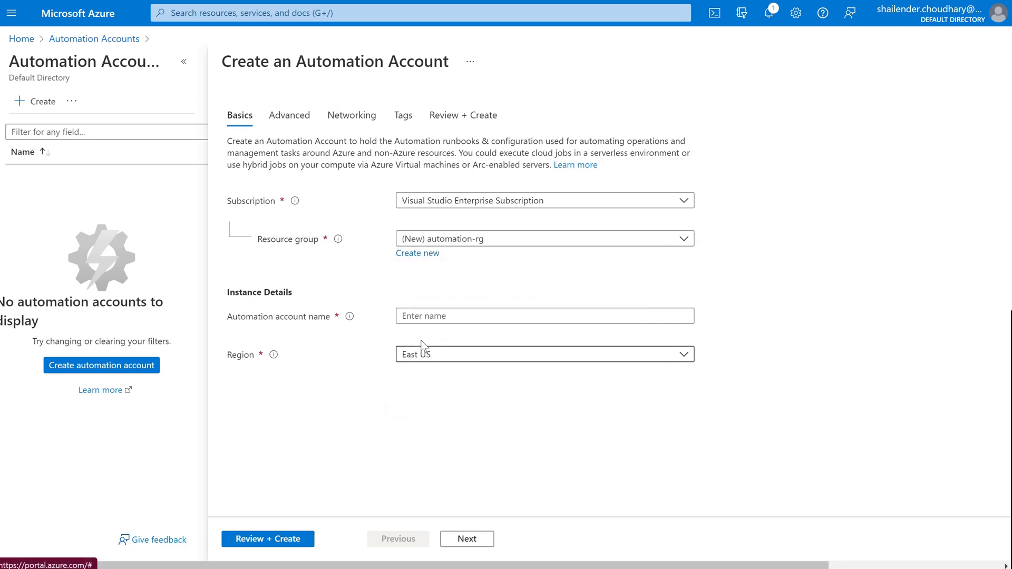
left_click(429, 315)
type("demo-")
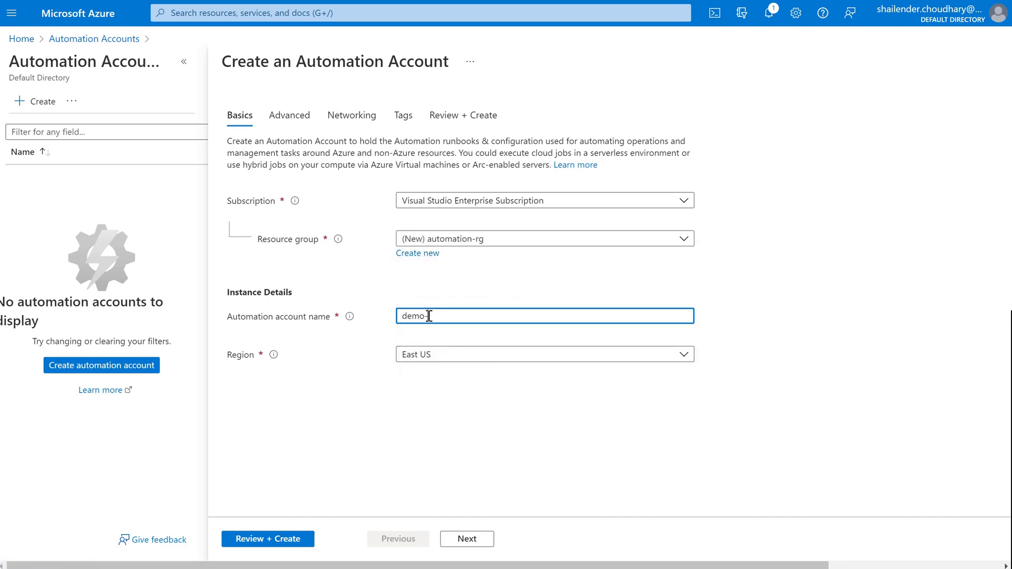
type("automat")
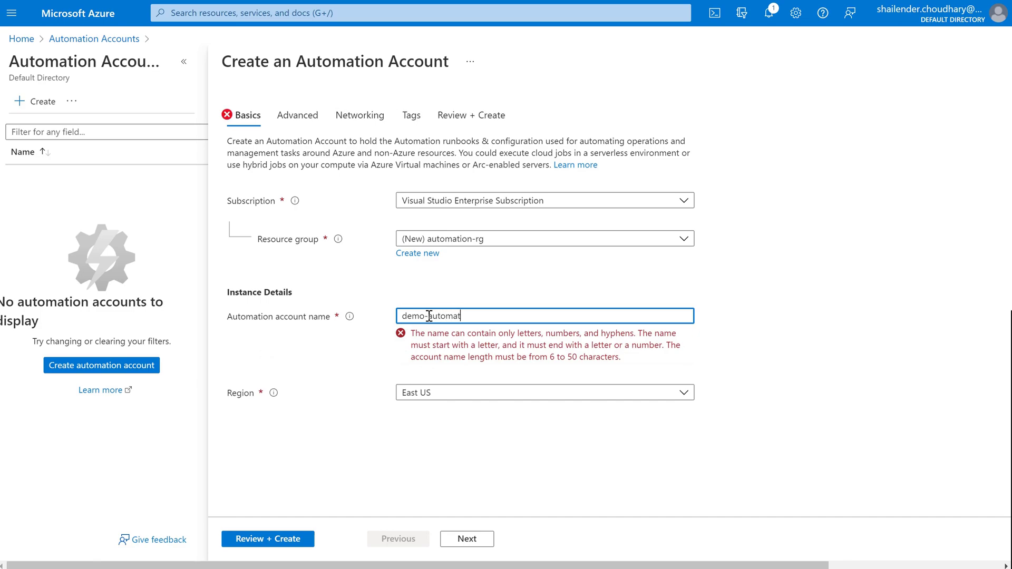
type("ion")
Set the automation account's region to Australia East and disable its system-assigned managed identity
left_click(434, 355)
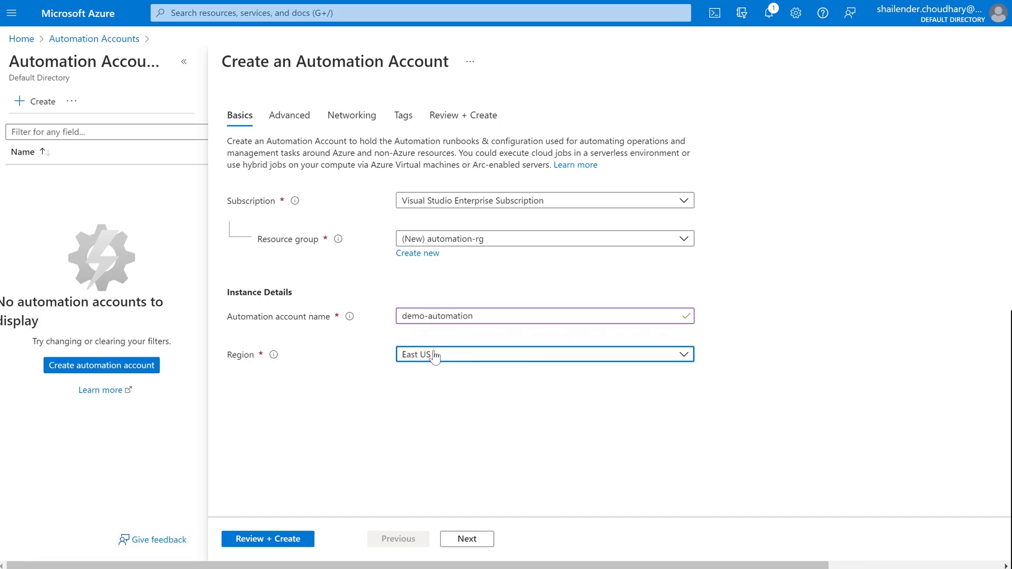
left_click(464, 108)
left_click(467, 538)
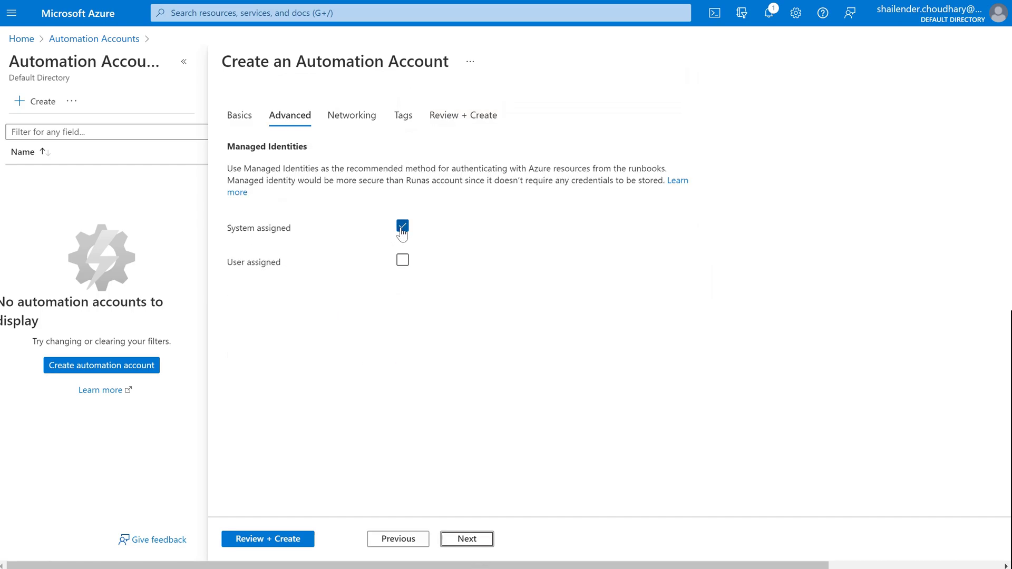
left_click(402, 228)
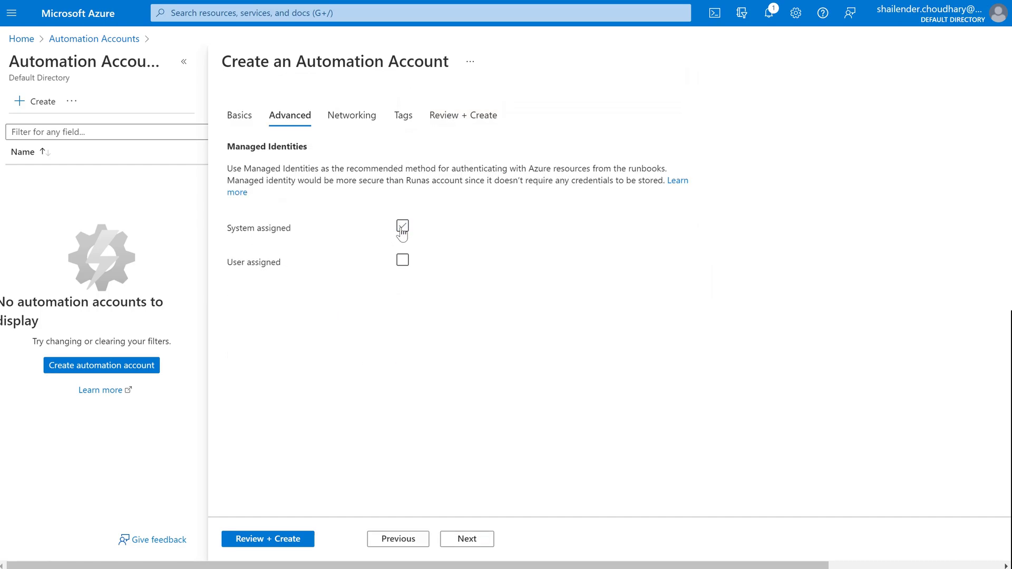
Create the automation account with public access and no tags, and open the deployed resource
left_click(467, 538)
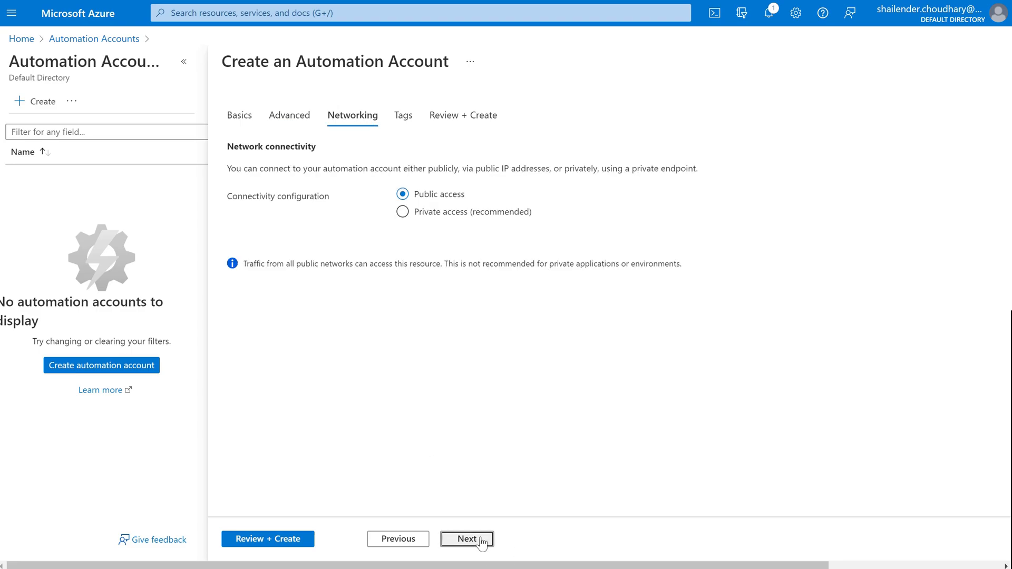
left_click(467, 538)
left_click(467, 538)
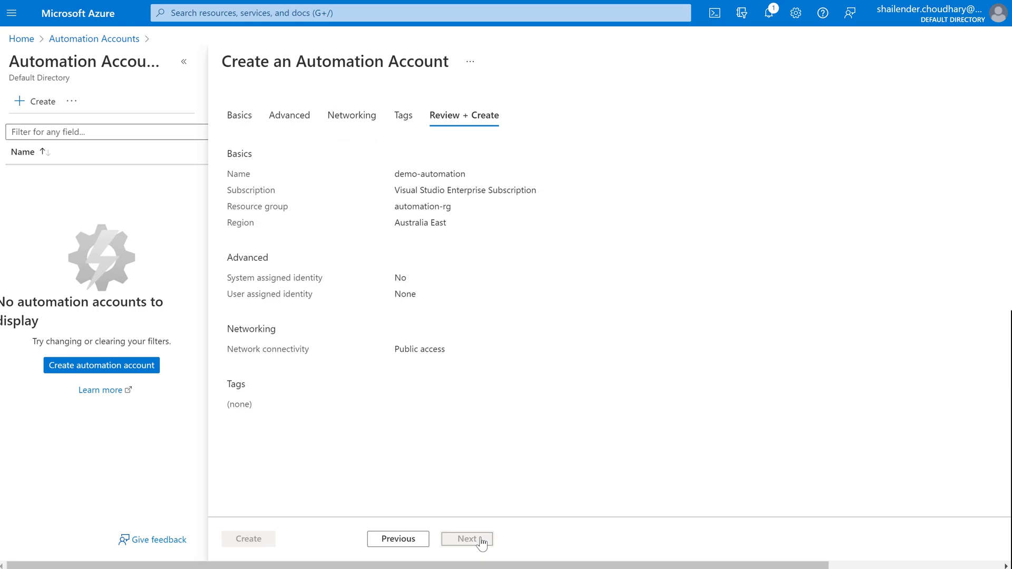
left_click(265, 538)
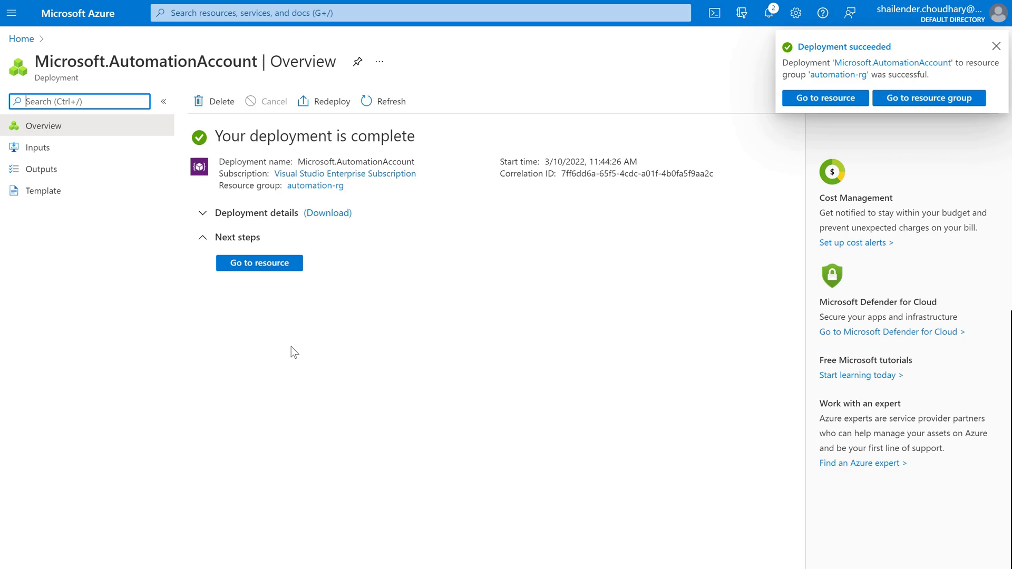
left_click(266, 268)
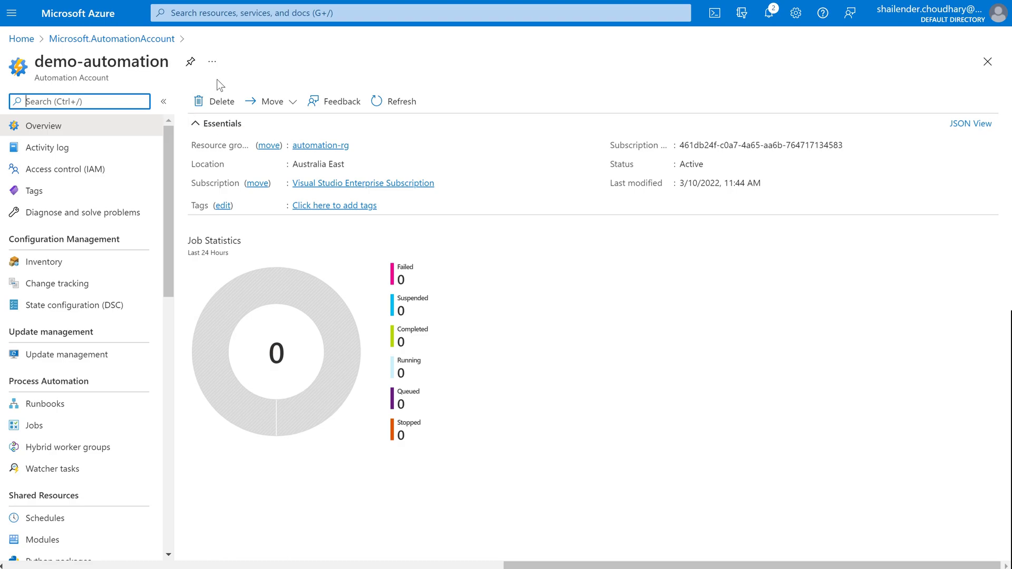
Go to the virtual machines list and start creating a new virtual machine
left_click(202, 14)
left_click(259, 239)
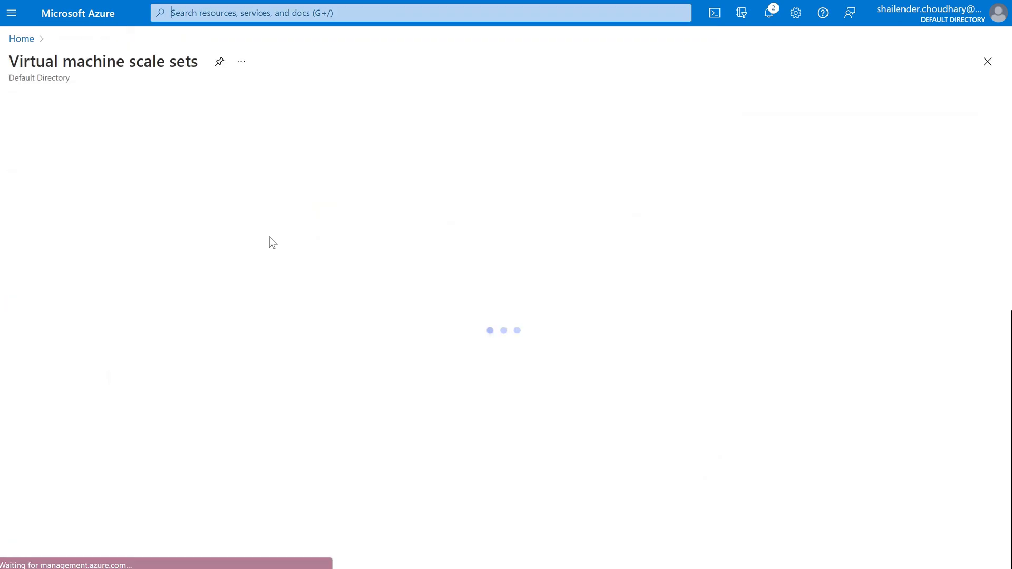
left_click(228, 14)
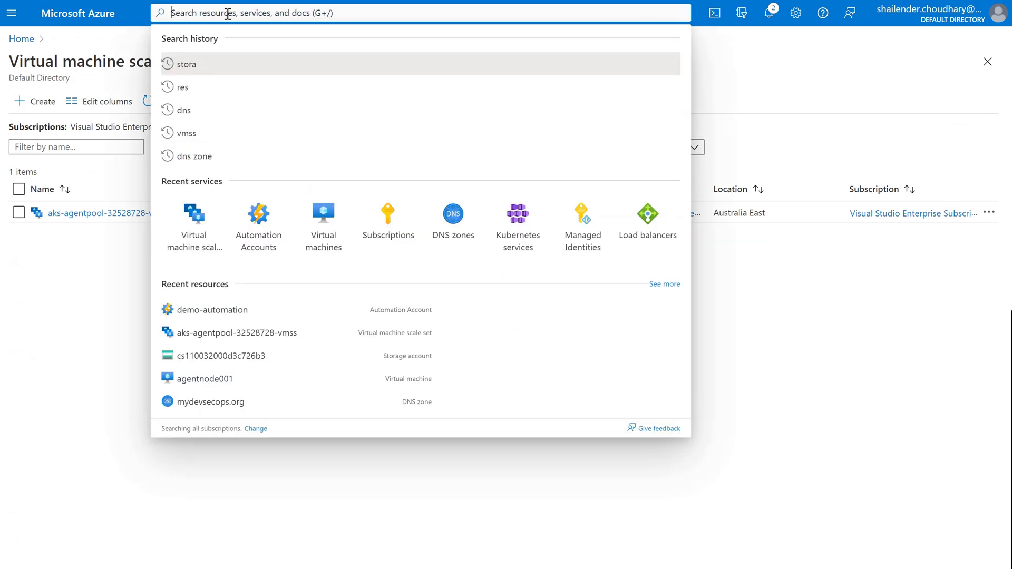
left_click(323, 221)
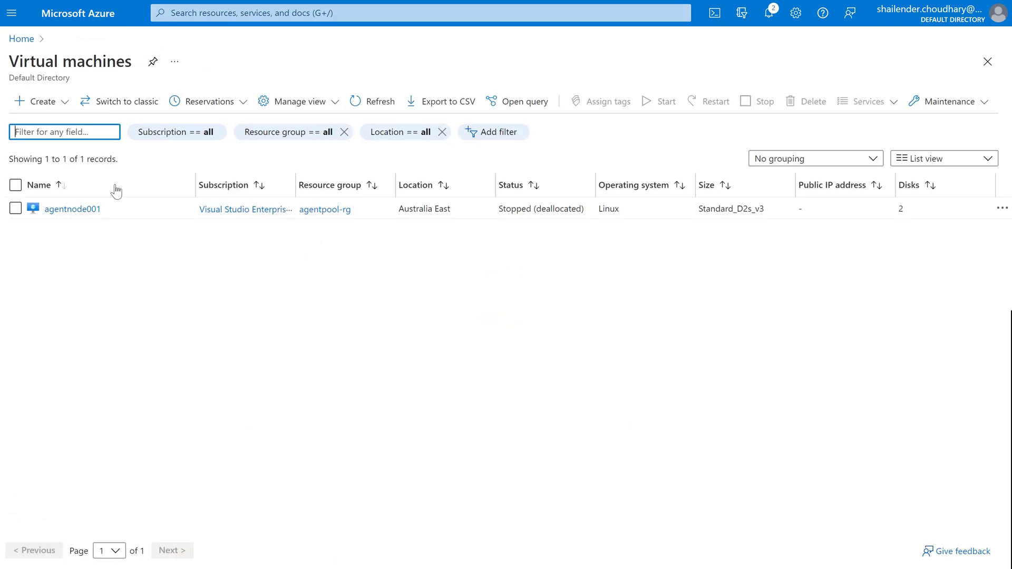
left_click(50, 106)
left_click(58, 125)
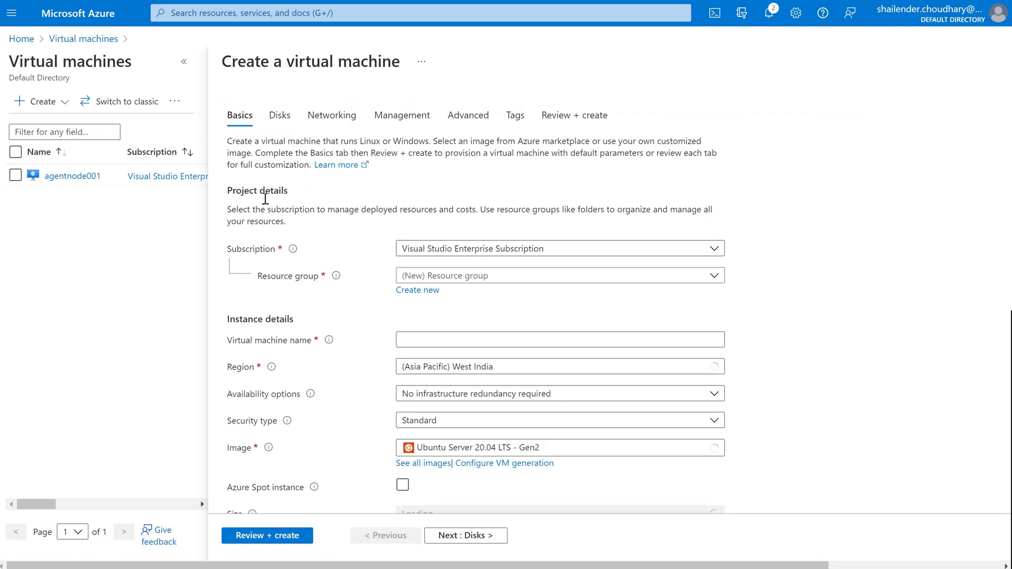
Set the virtual machine's basics: resource group automation-rg, name workernode and image Windows Server 2019 Datacenter - Gen2
left_click(476, 284)
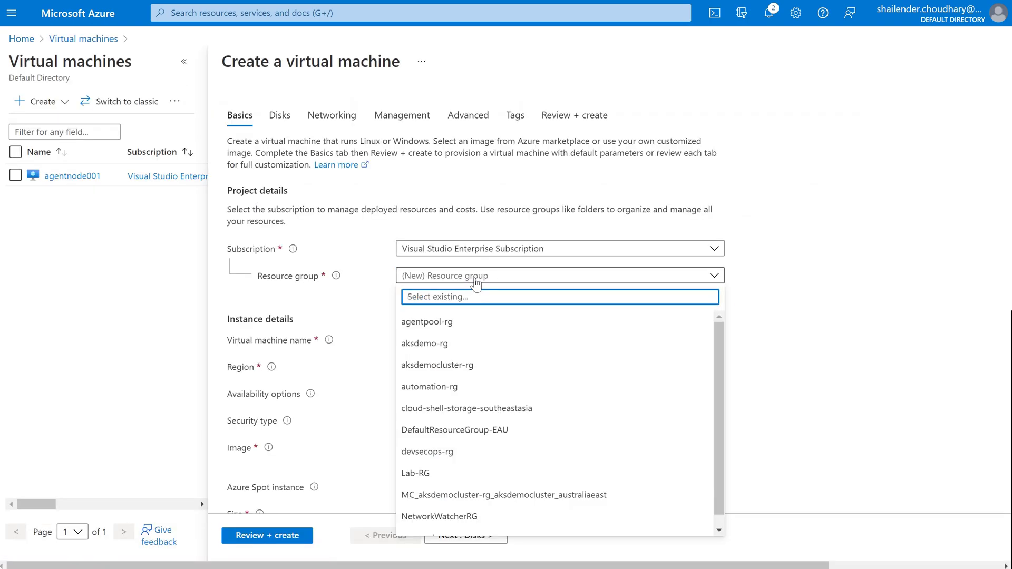
left_click(448, 388)
left_click(439, 337)
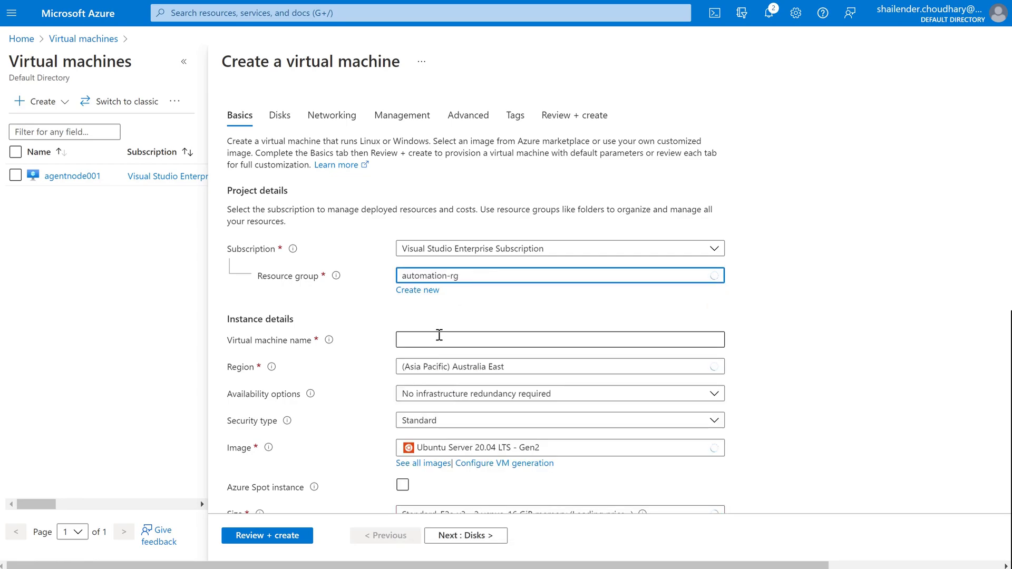
type("workernode")
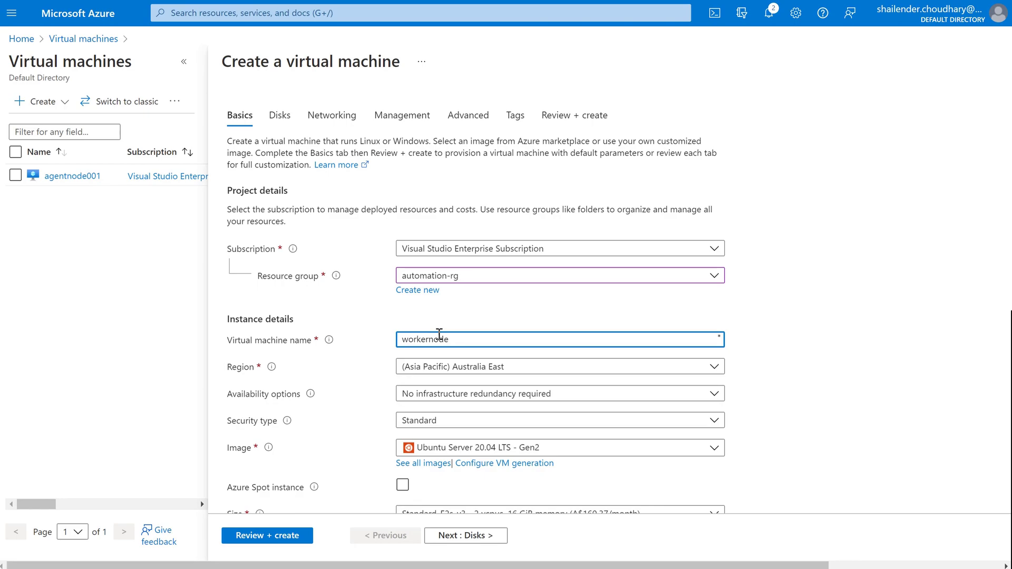
left_click(450, 449)
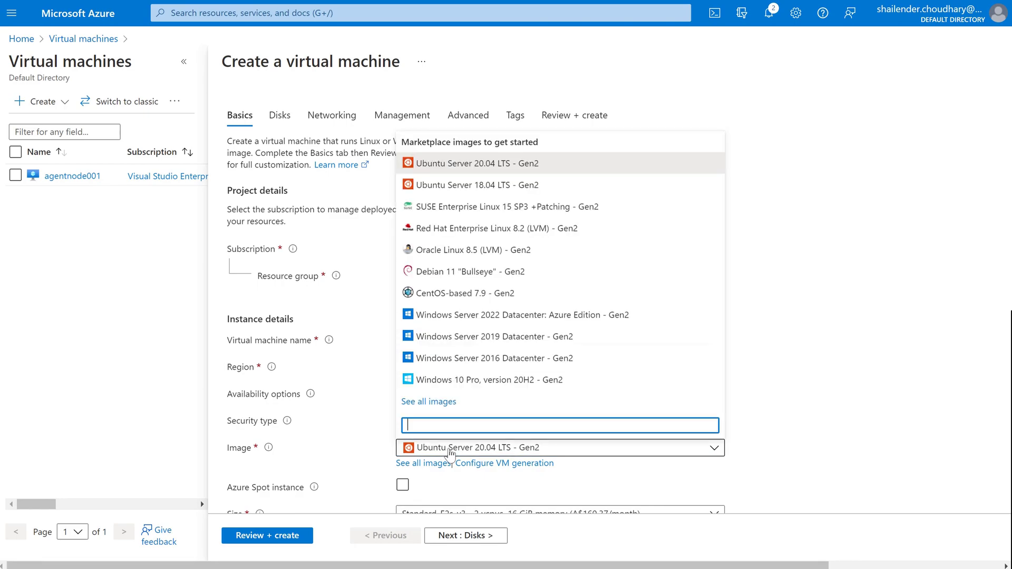
left_click(493, 343)
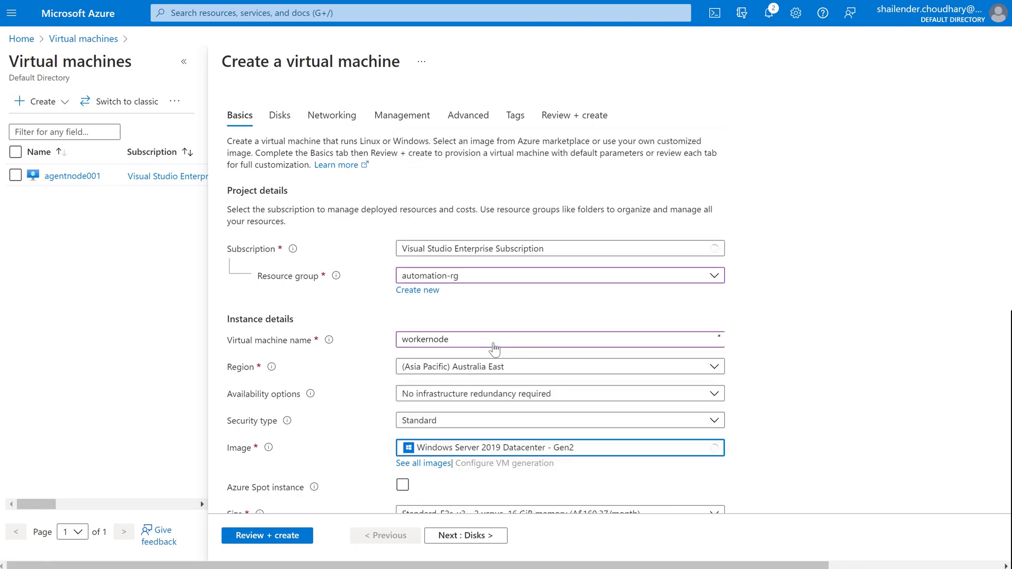
Set the administrator username to azureuser and enter and confirm the administrator password
scroll(499, 266, "down", 3)
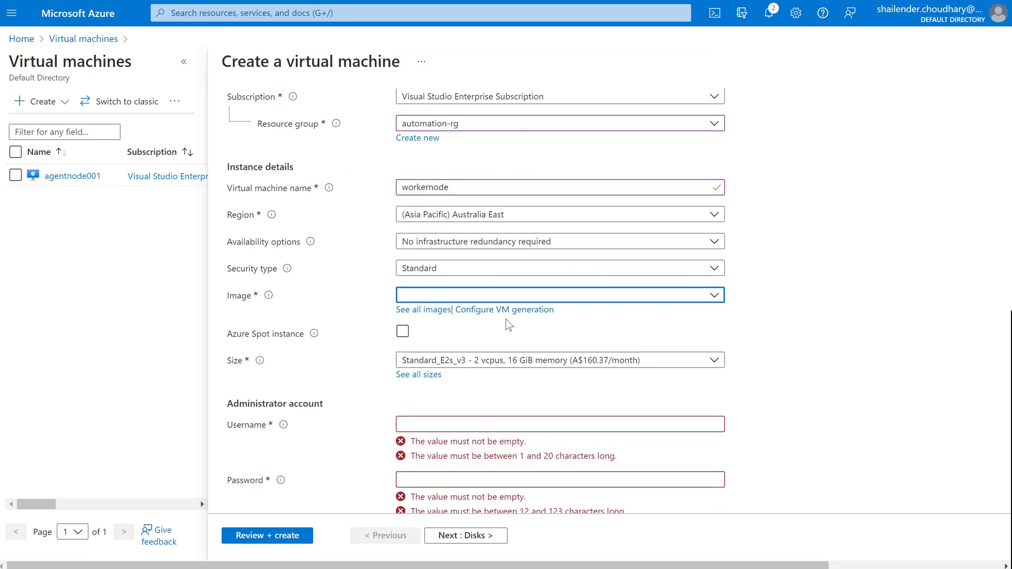
left_click(454, 425)
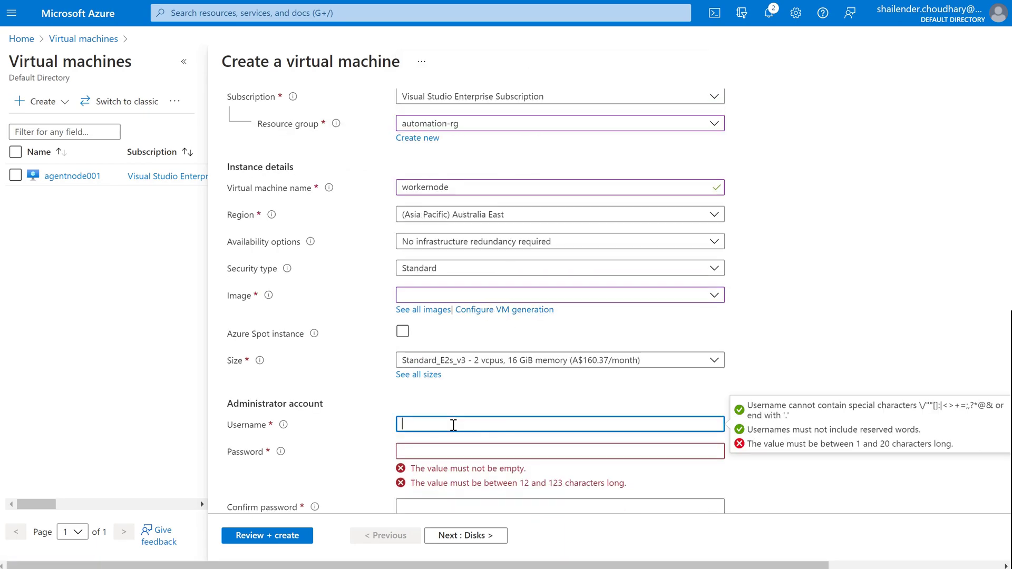
type("azureuser")
key("Tab")
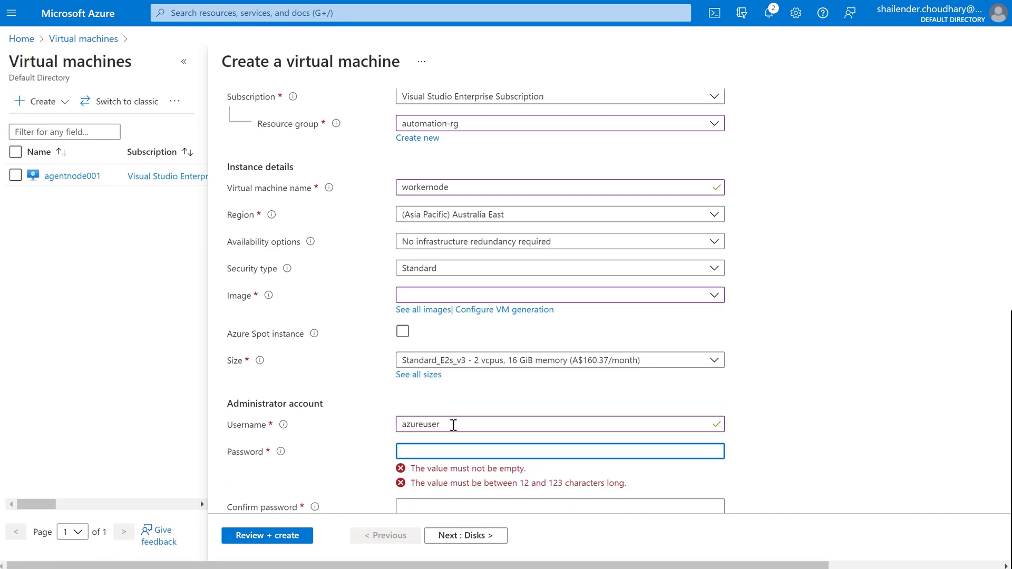
type("••••••••••••")
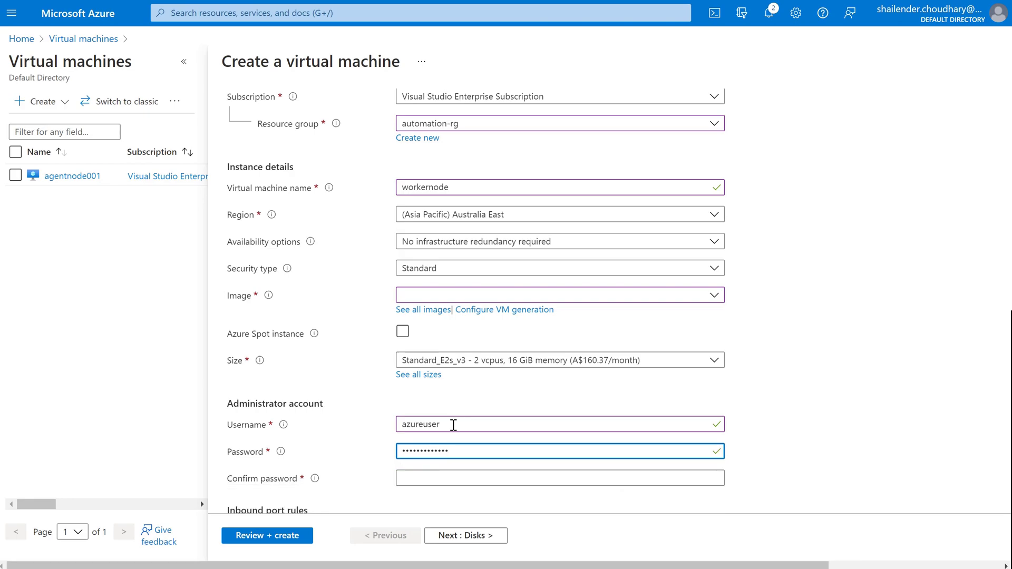
key("Tab")
type("•••••••••••")
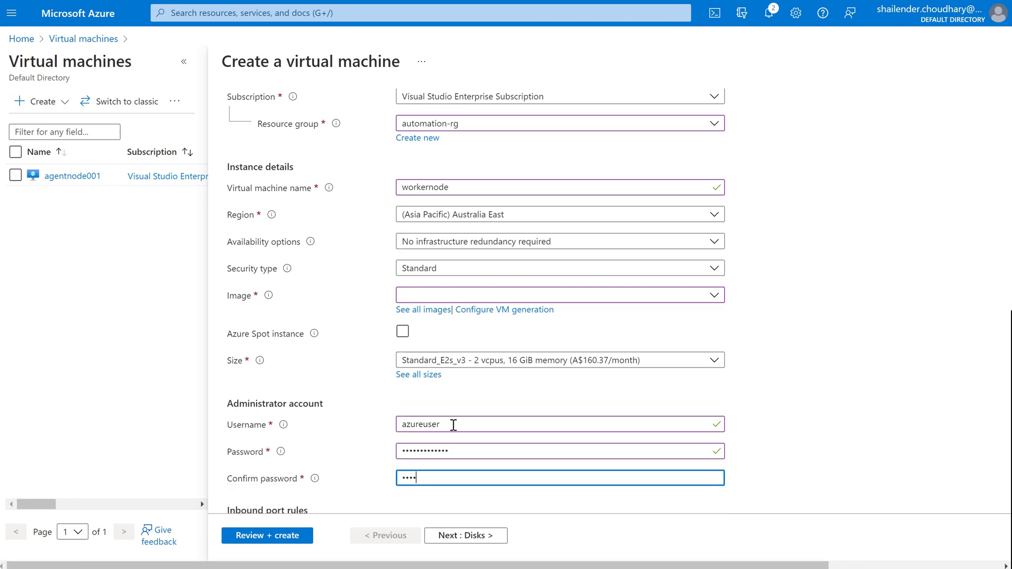
type("••")
Allow HTTPS (443) as a public inbound port in addition to RDP (3389)
scroll(453, 424, "down", 3)
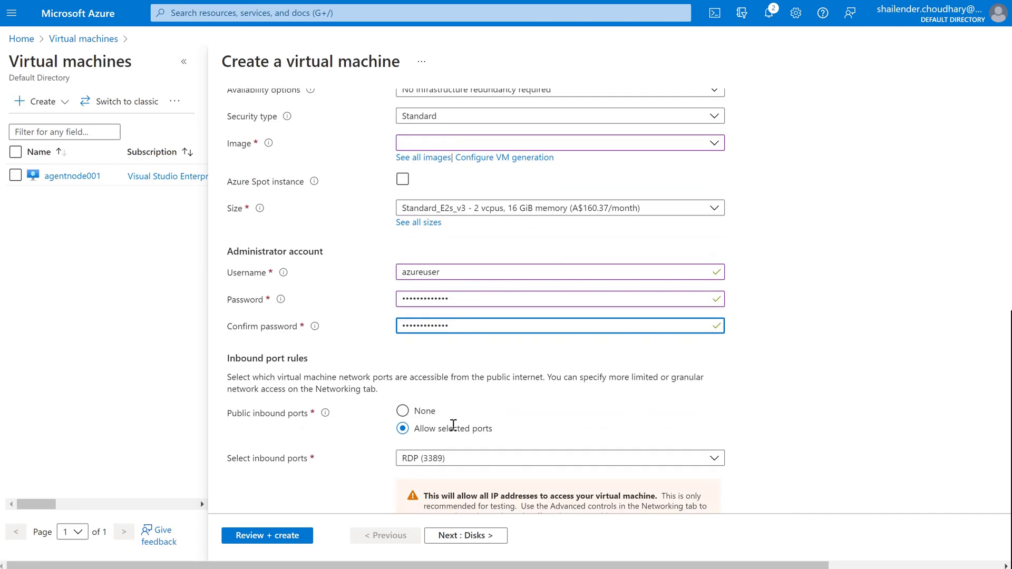
left_click(430, 457)
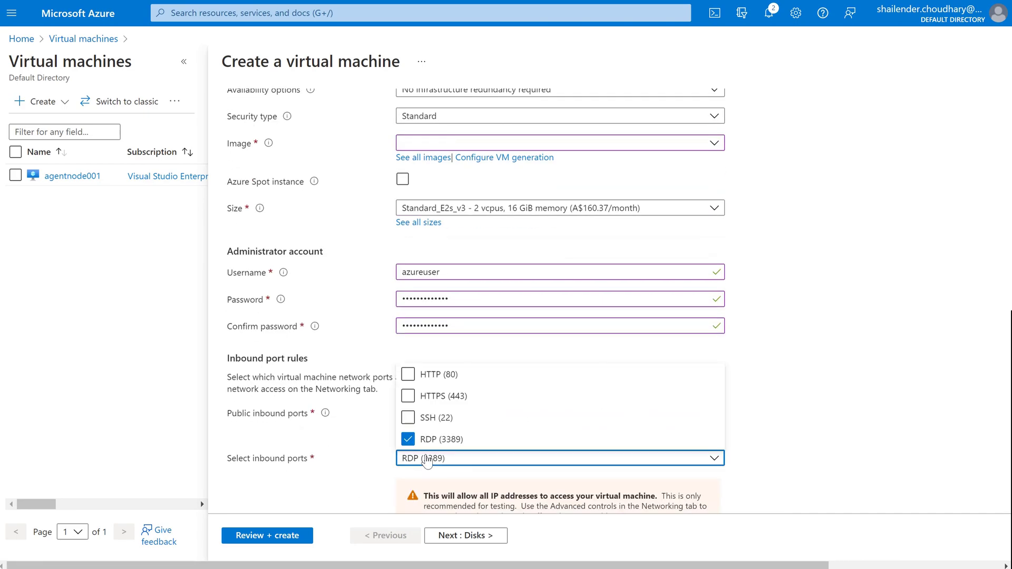
left_click(412, 398)
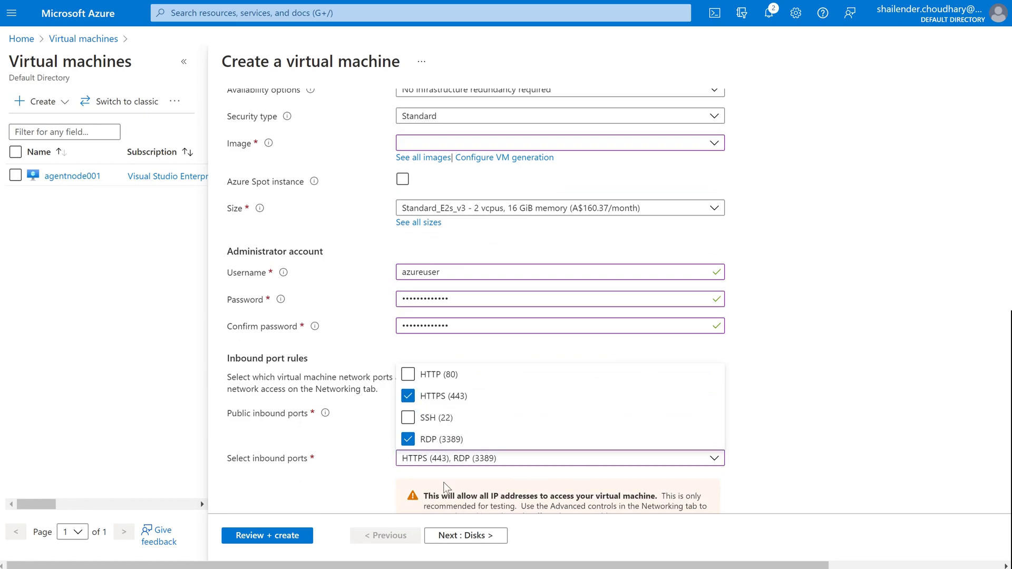
left_click(421, 474)
Keep the default disk settings and connect the virtual machine to the existing virtual network aksvnet
scroll(421, 474, "down", 3)
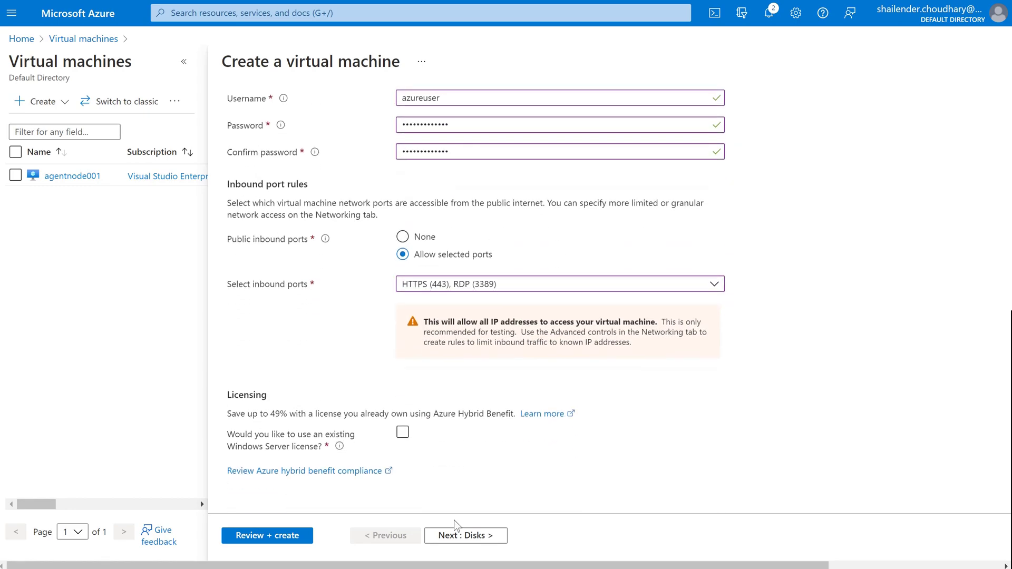
left_click(461, 535)
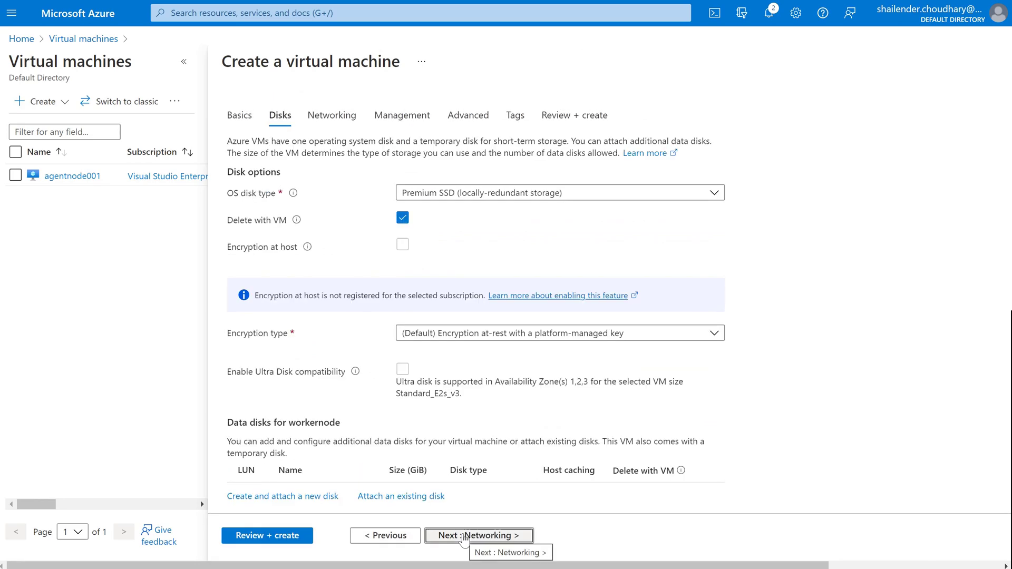
left_click(463, 536)
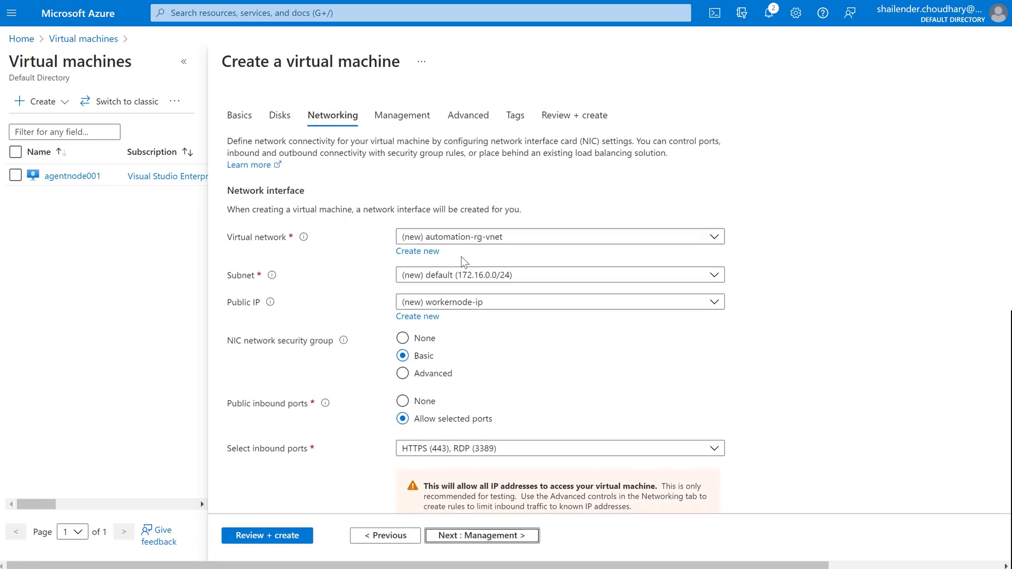
left_click(463, 237)
left_click(459, 373)
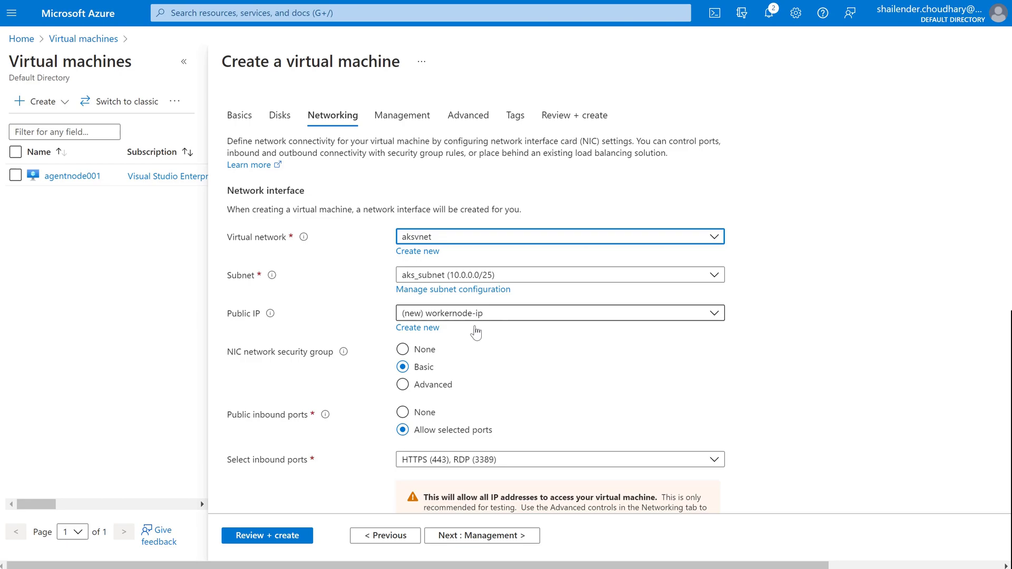
Keep the remaining networking and management defaults, and review and create the virtual machine
scroll(499, 359, "down", 2)
scroll(443, 429, "down", 2)
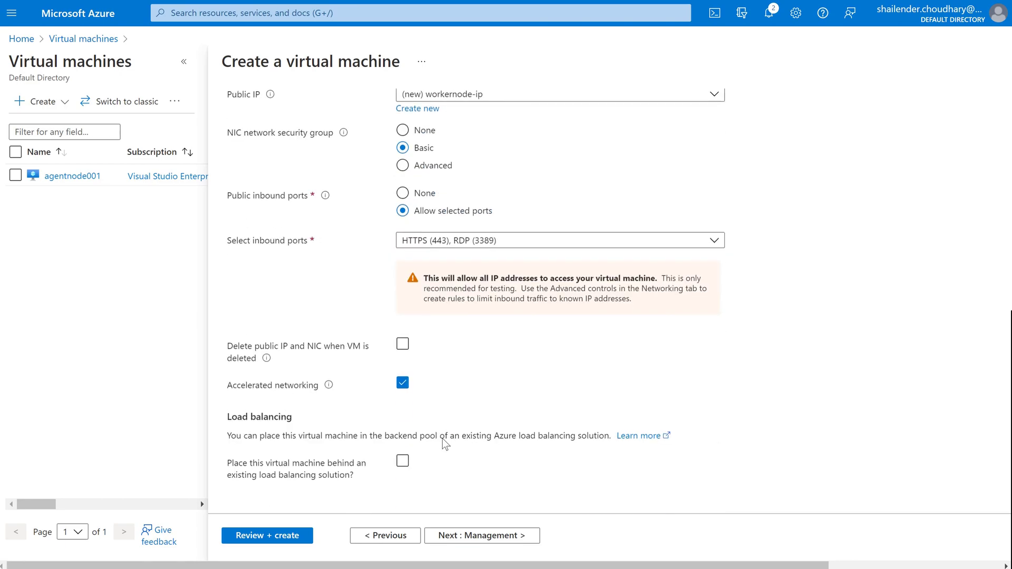
left_click(474, 533)
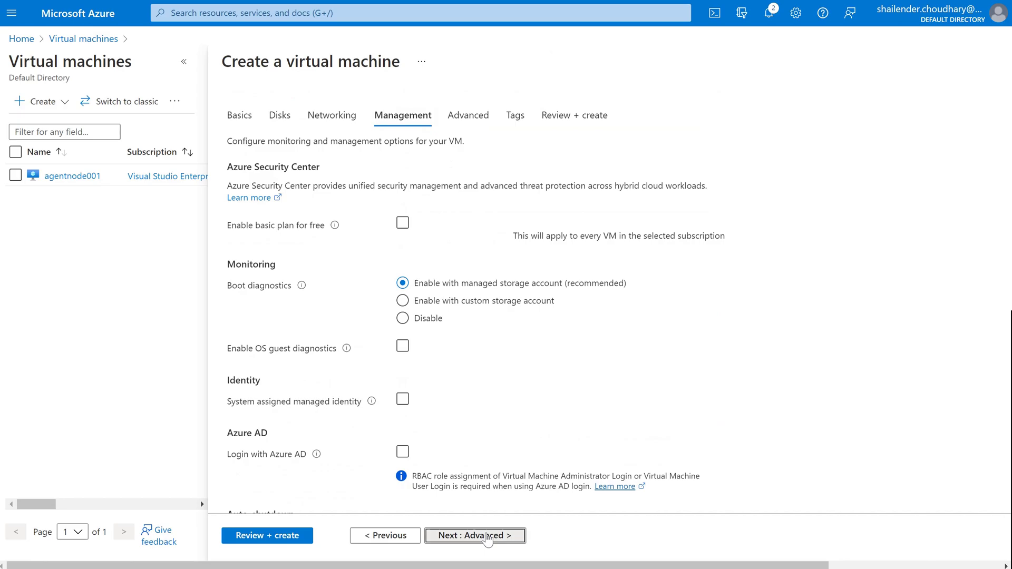
left_click(487, 535)
left_click(285, 536)
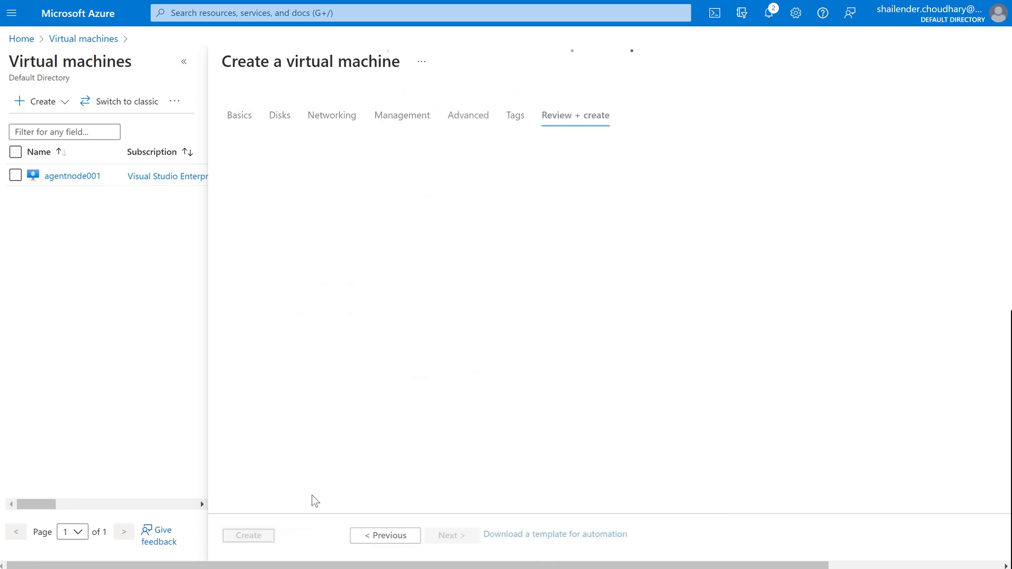
left_click(261, 534)
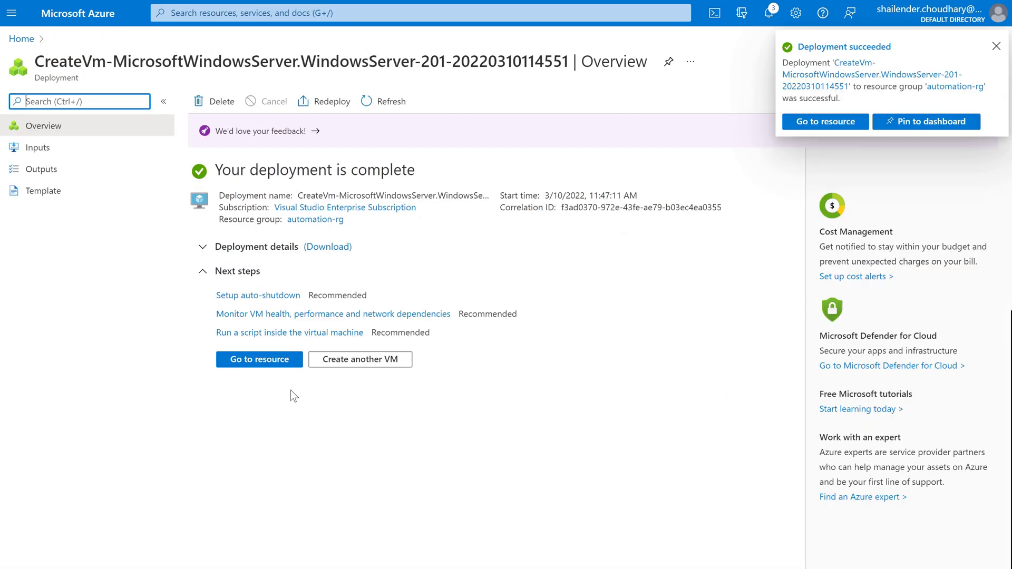
Review the resources created by the deployment and check the workernode virtual machine's running status
left_click(203, 248)
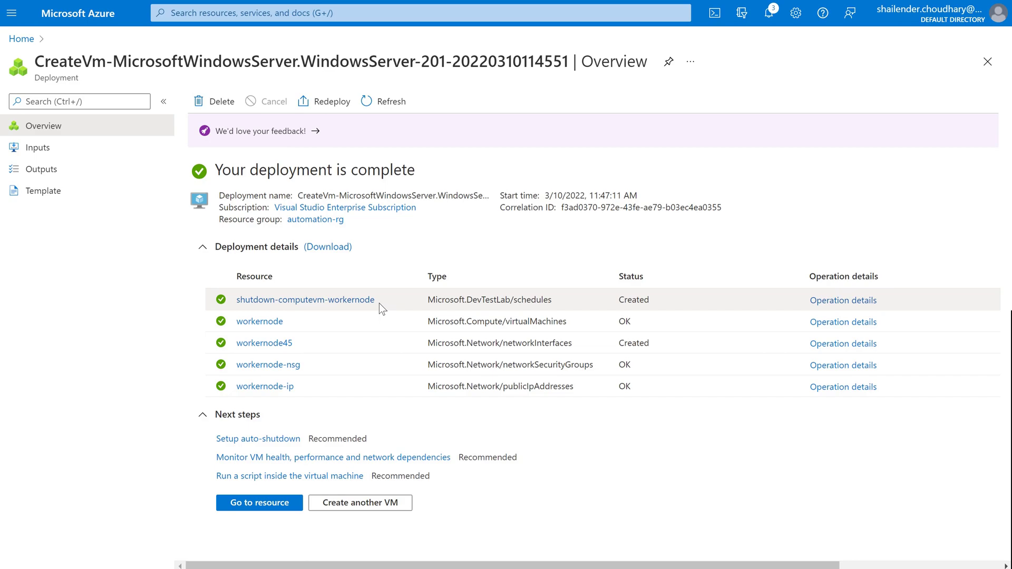
left_click(271, 502)
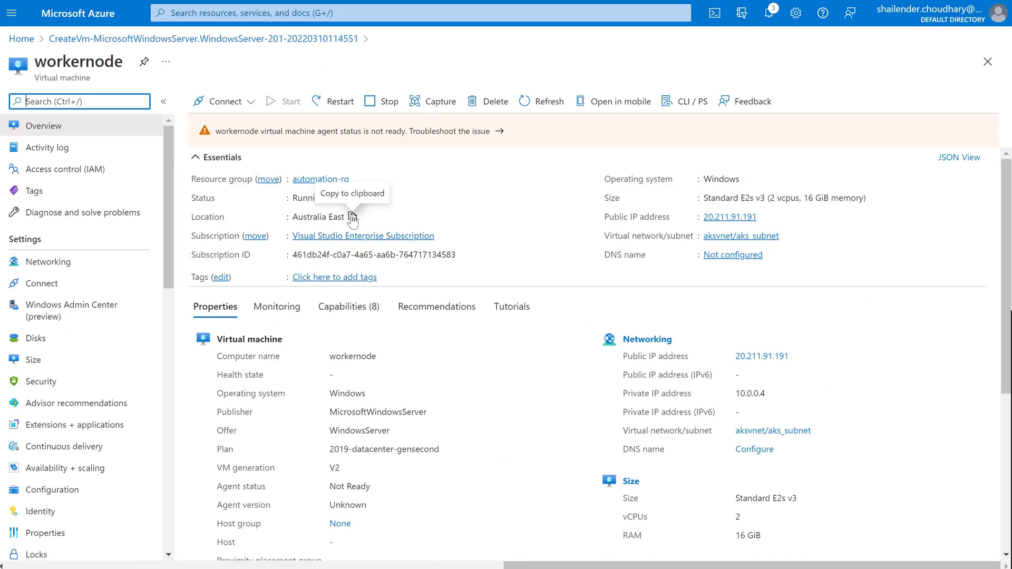
double_click(316, 198)
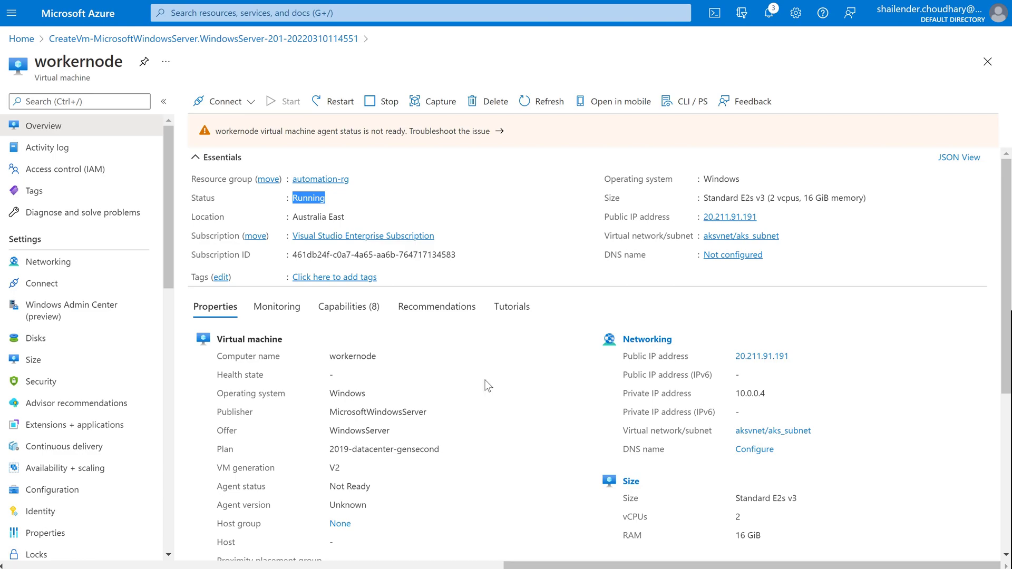
Enable the system-assigned managed identity on the demo-automation account and save the change
left_click(282, 14)
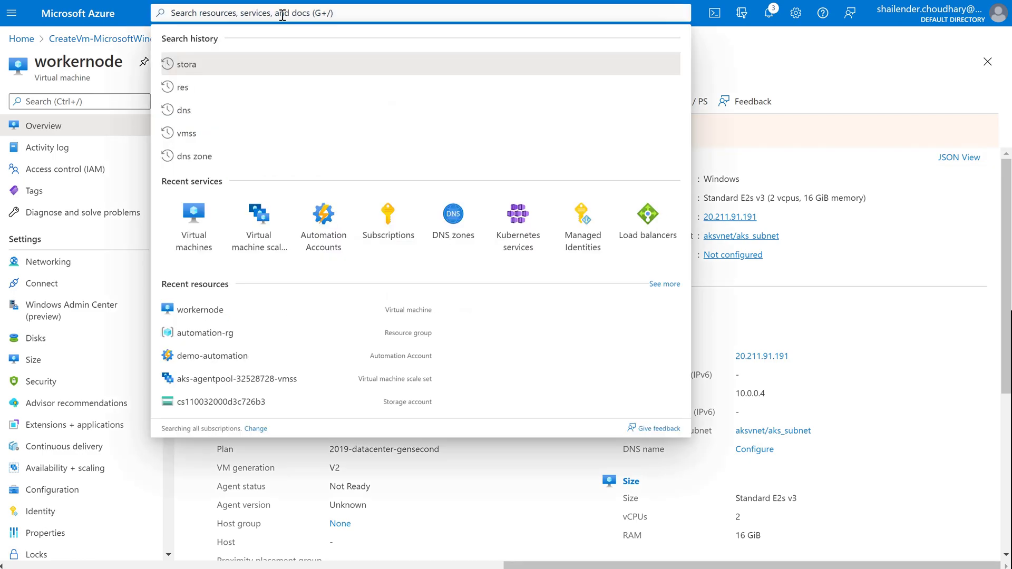
left_click(334, 216)
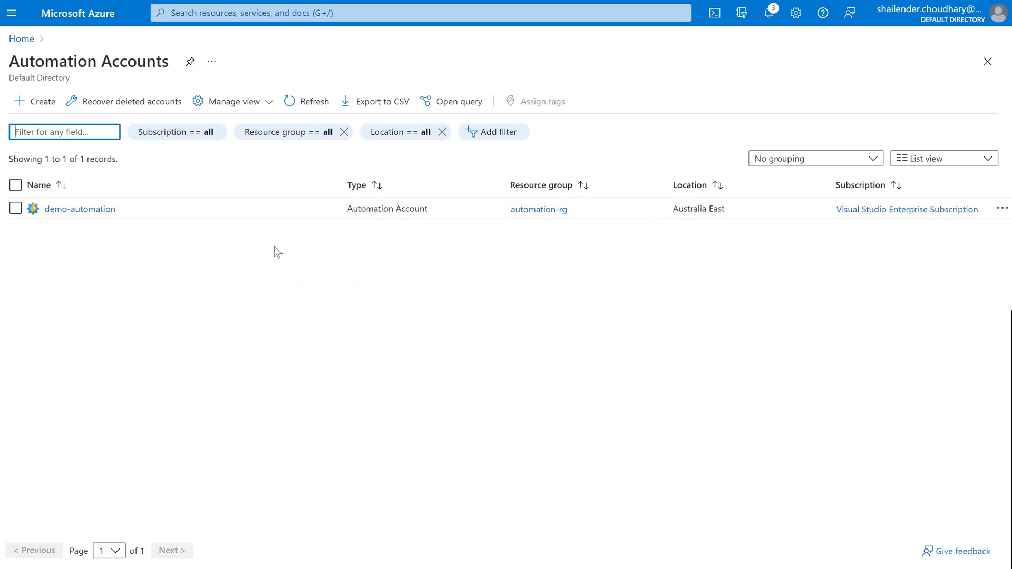
left_click(112, 209)
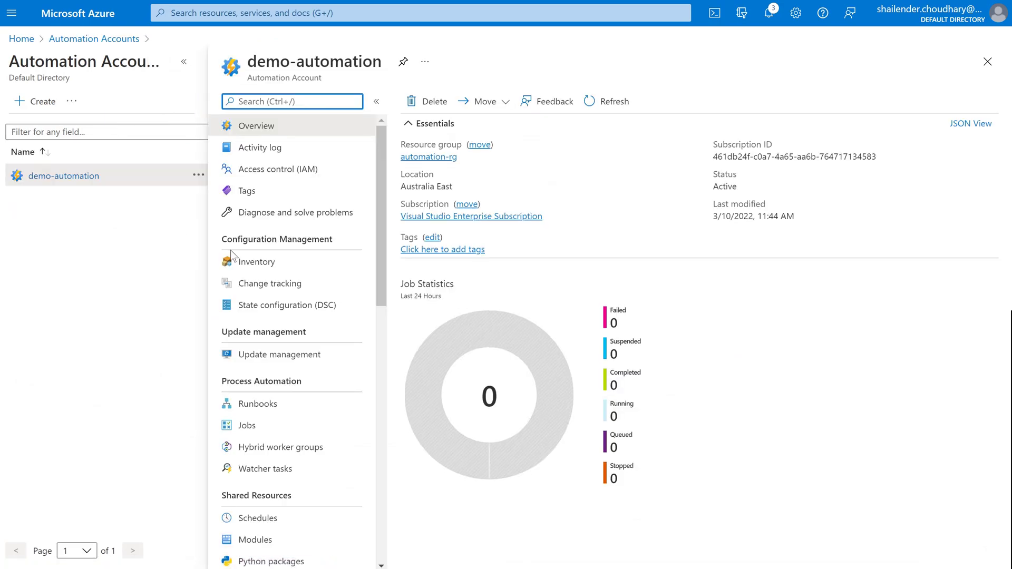
scroll(301, 247, "down", 9)
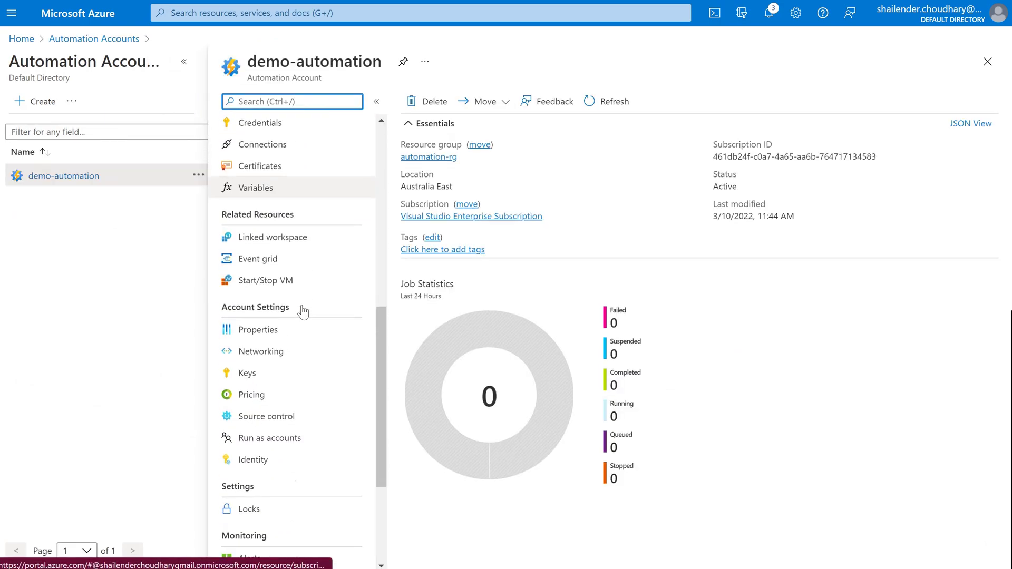
left_click(274, 448)
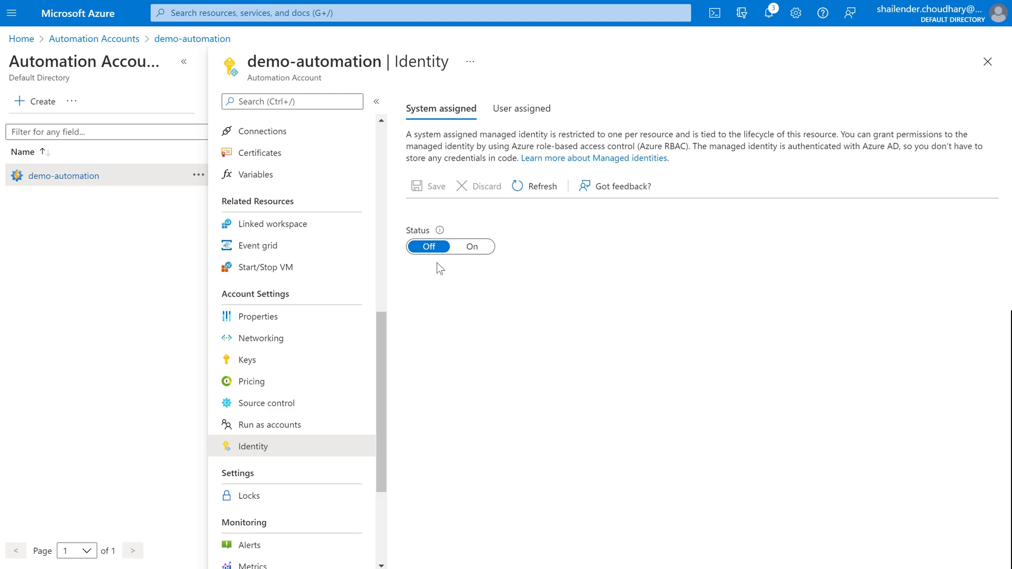
left_click(472, 248)
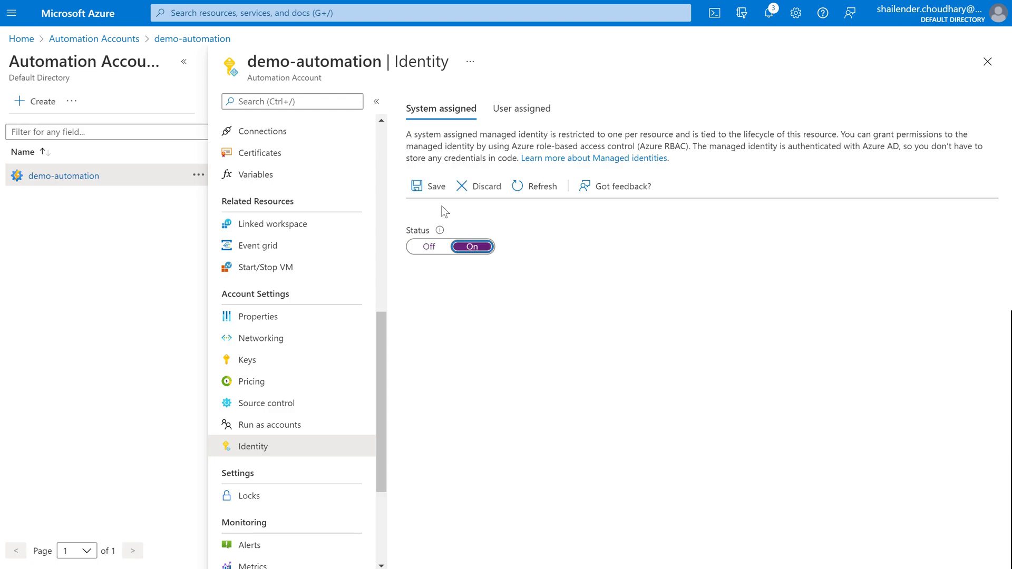
left_click(435, 186)
left_click(435, 164)
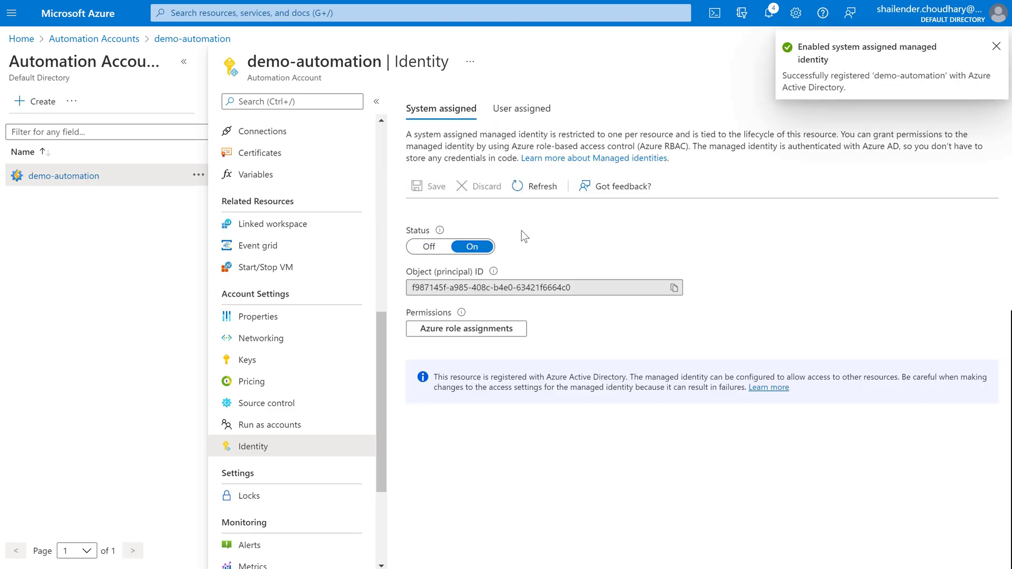
Assign the managed identity the Contributor role at resource group scope on automation-rg
left_click(470, 332)
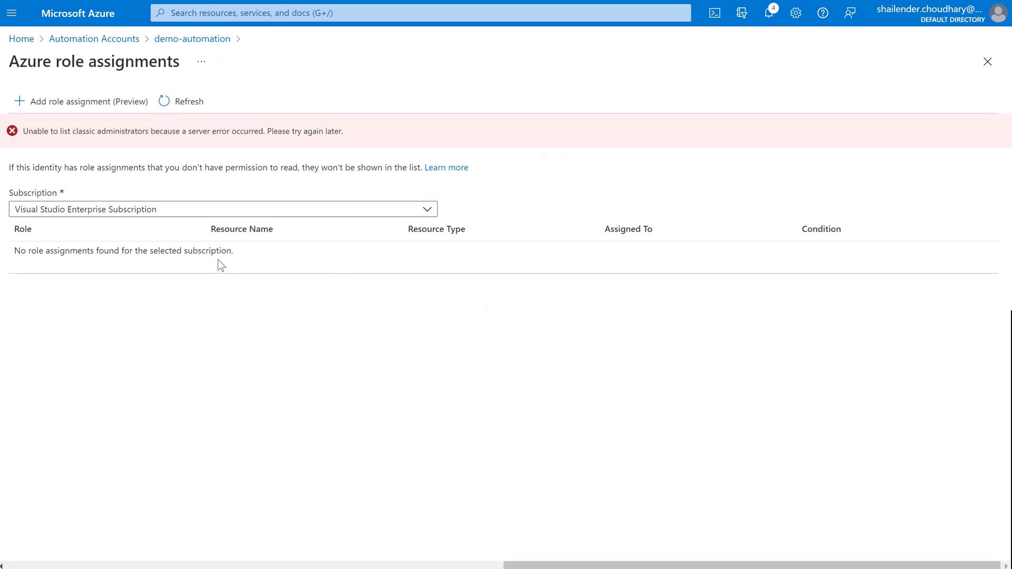
left_click(84, 105)
left_click(519, 107)
left_click(527, 143)
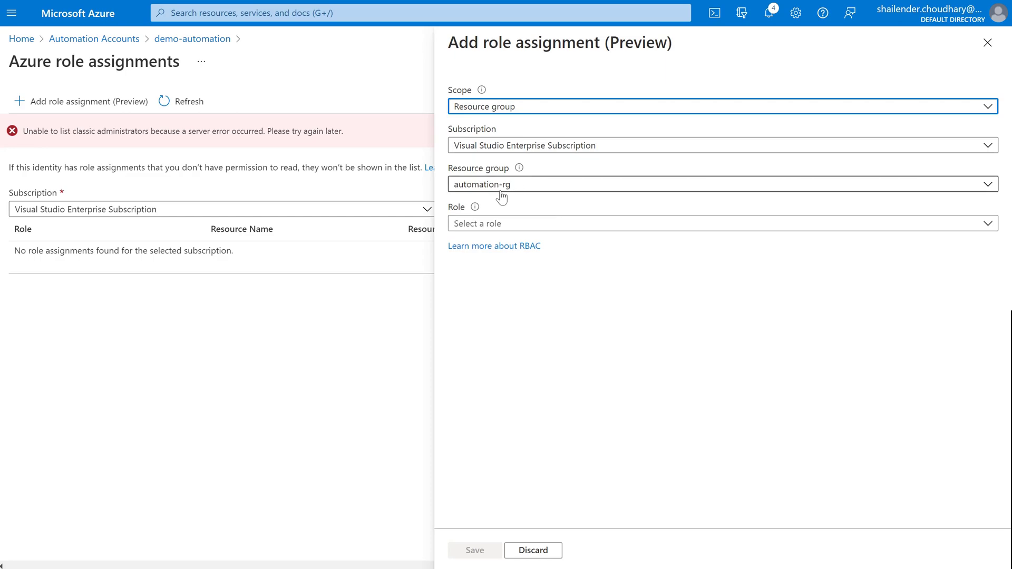
left_click(515, 224)
left_click(536, 208)
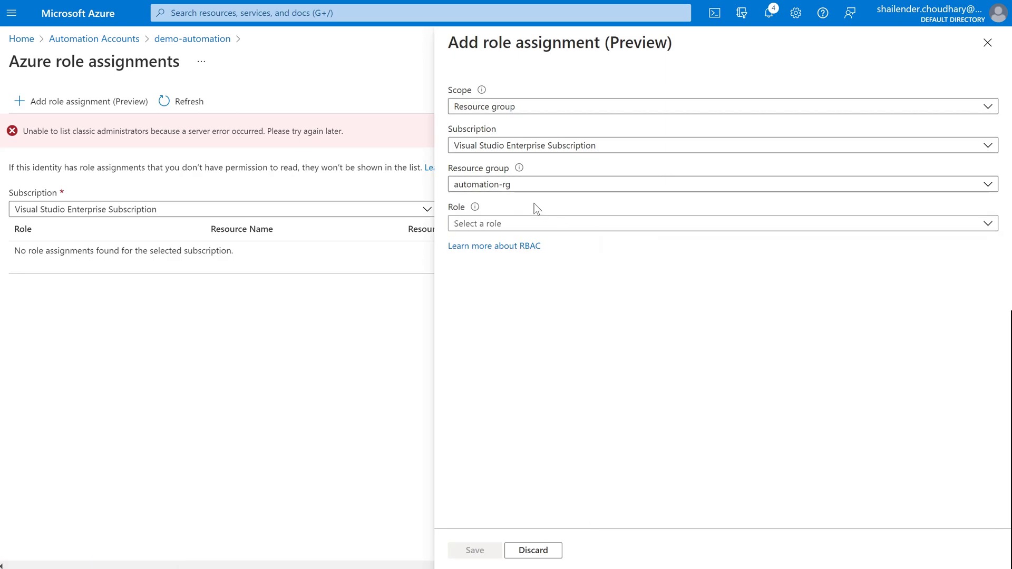
left_click(518, 223)
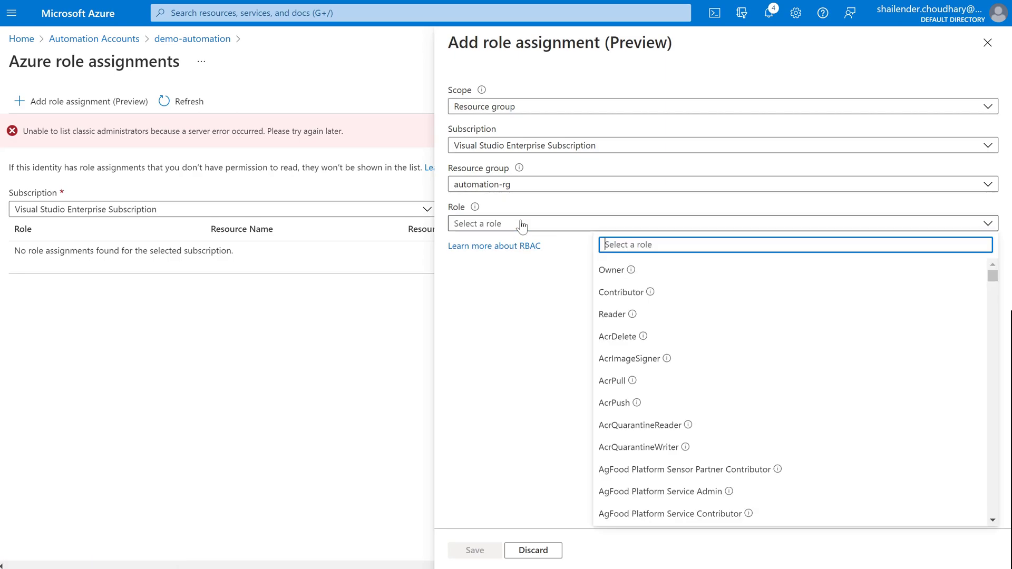
left_click(613, 293)
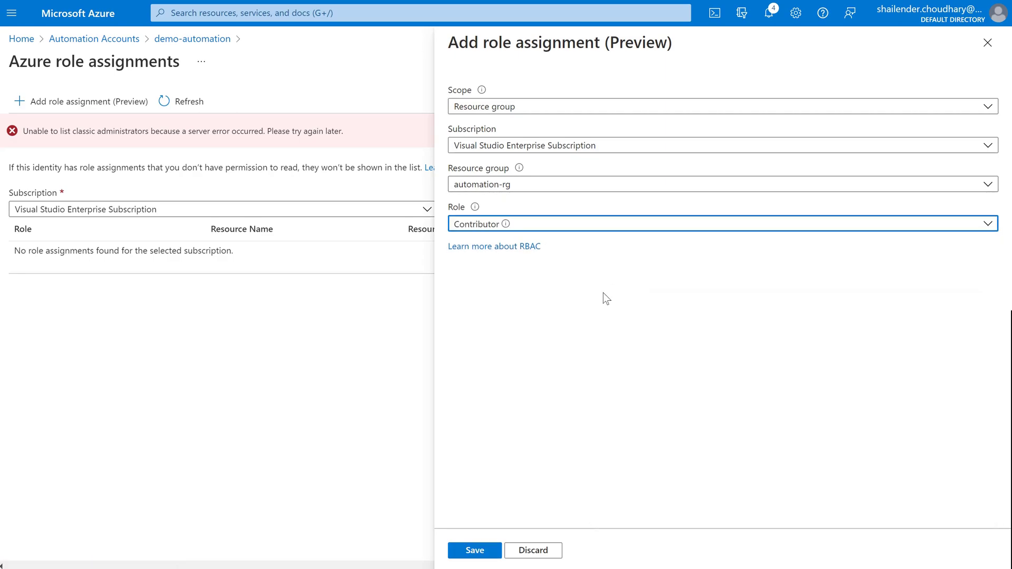
left_click(475, 551)
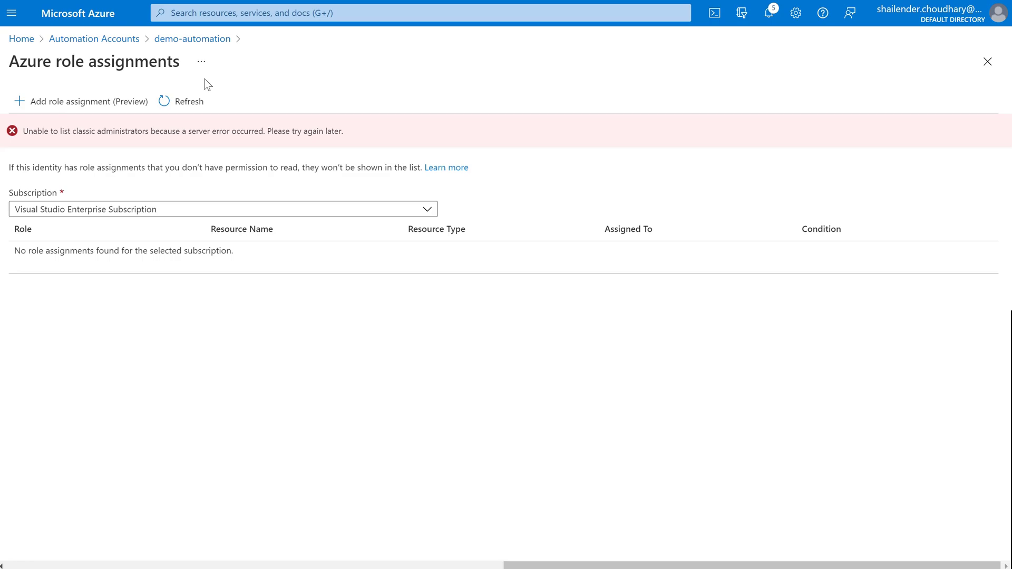
Examine the agentnode001 virtual machine's attached disks and the resource group it belongs to
left_click(212, 12)
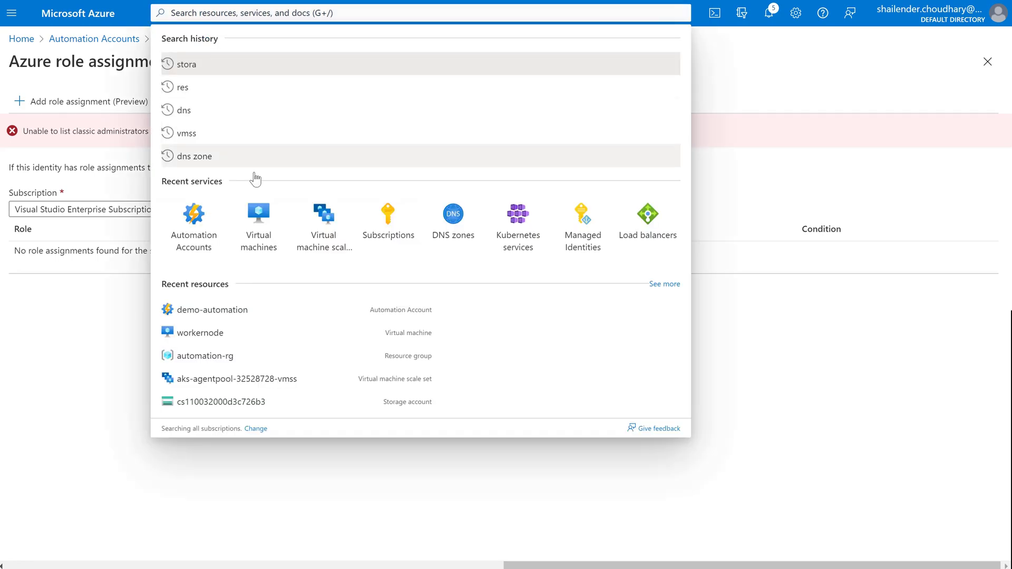
left_click(258, 209)
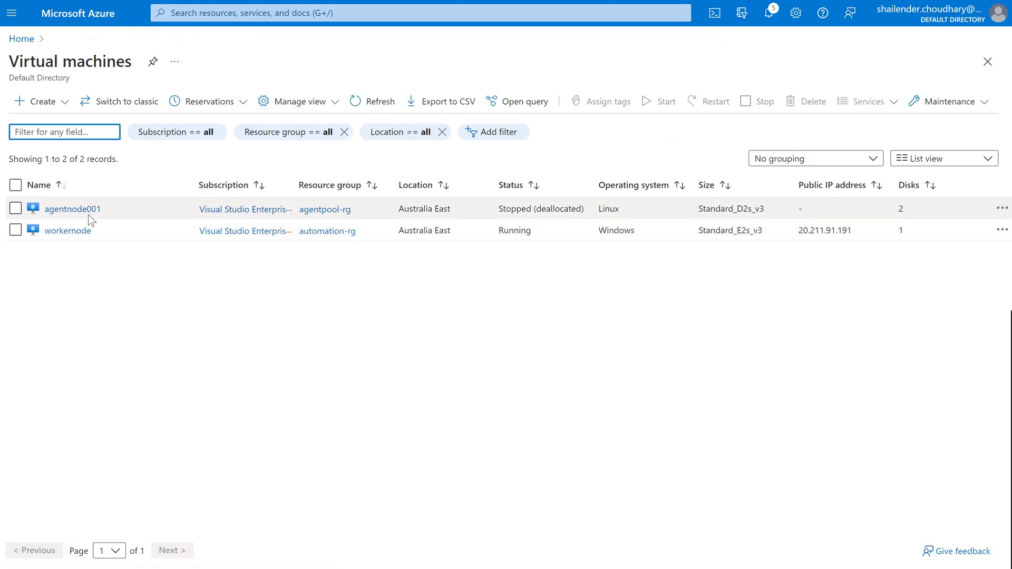
left_click(83, 209)
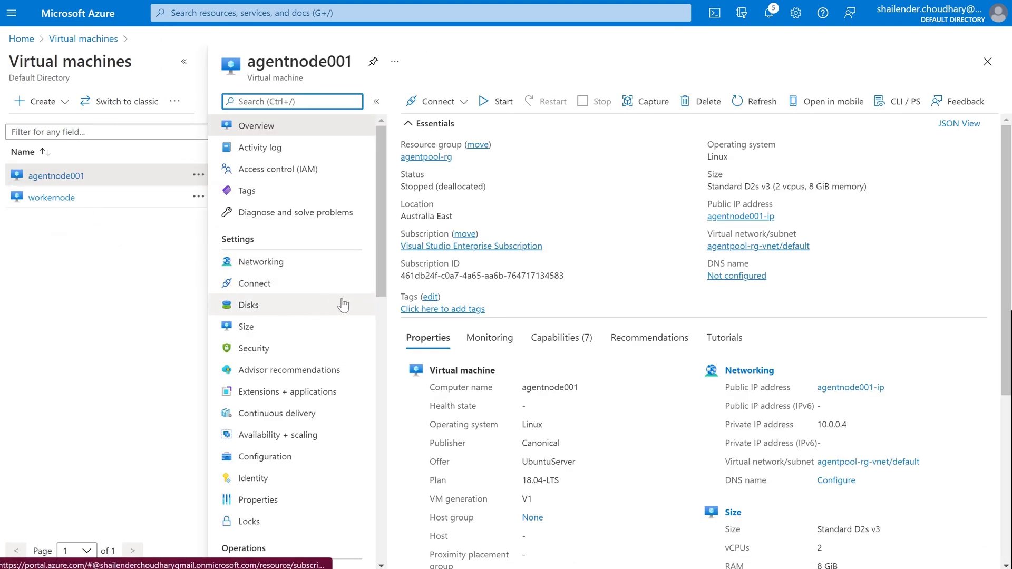
left_click(294, 306)
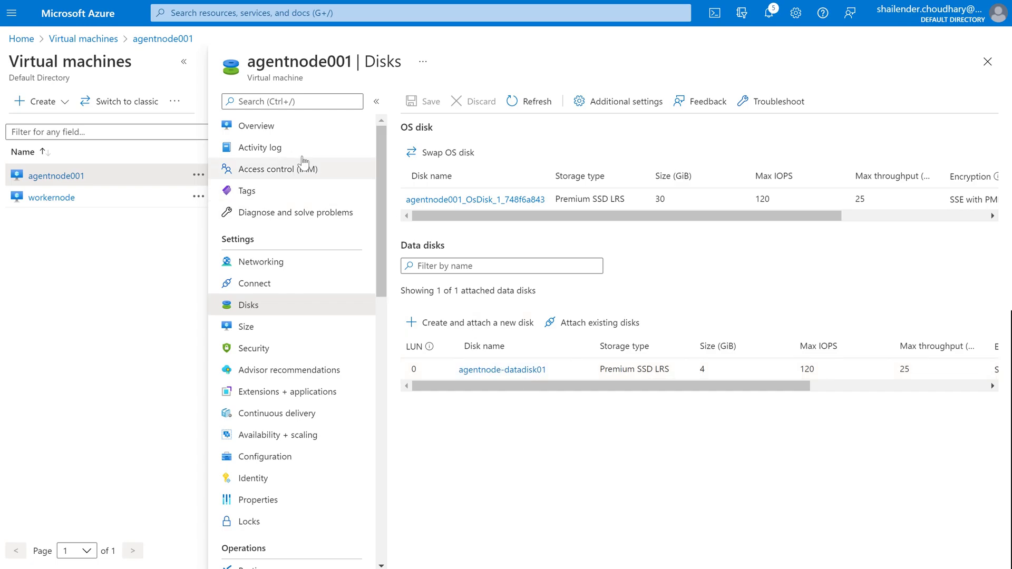
left_click(293, 126)
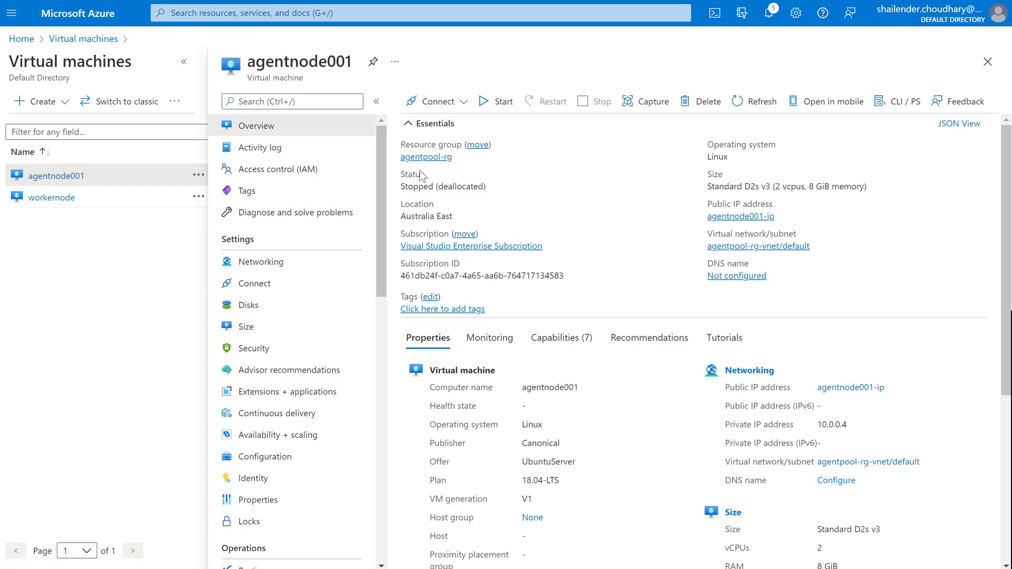
mouse_move(427, 164)
Return to the demo-automation account's managed identity and open its Azure role assignments
left_click(250, 11)
key("Escape")
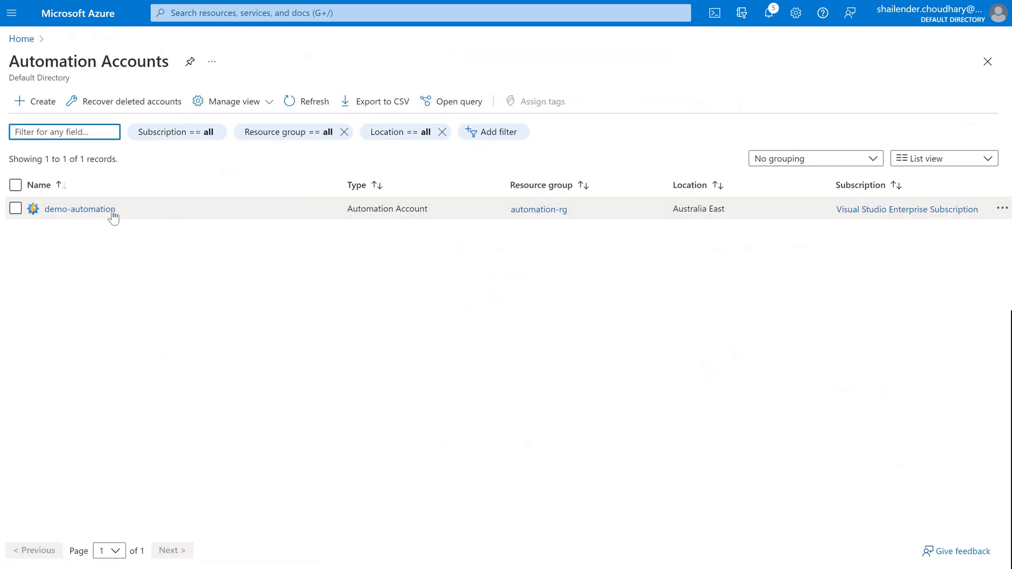
left_click(108, 211)
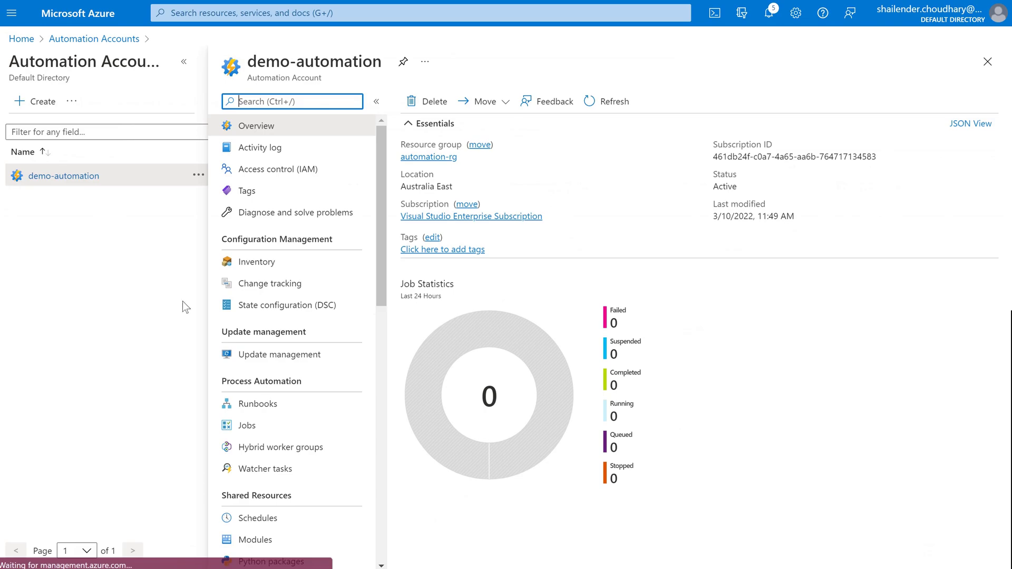
scroll(276, 321, "down", 10)
scroll(276, 322, "down", 3)
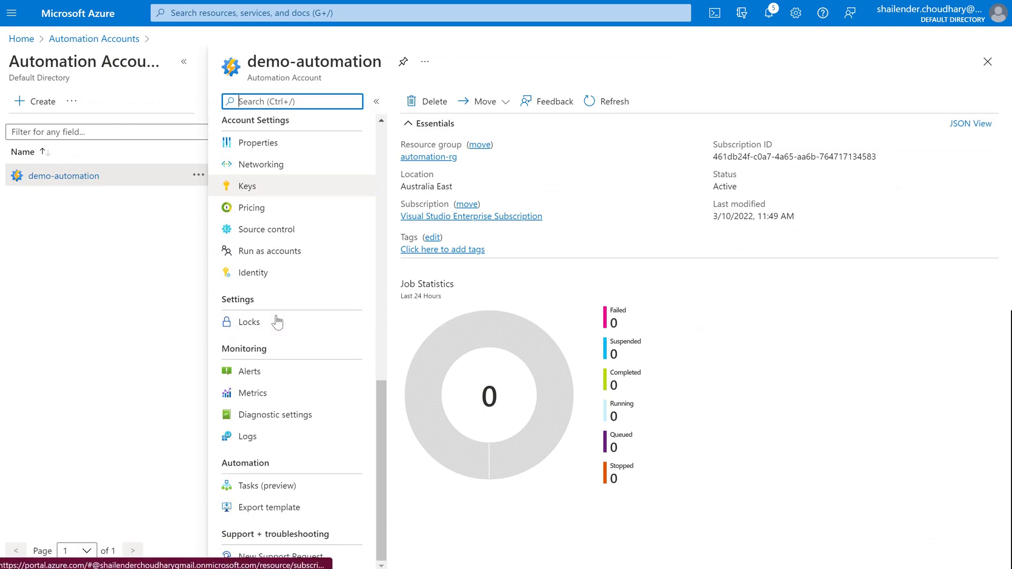
left_click(265, 273)
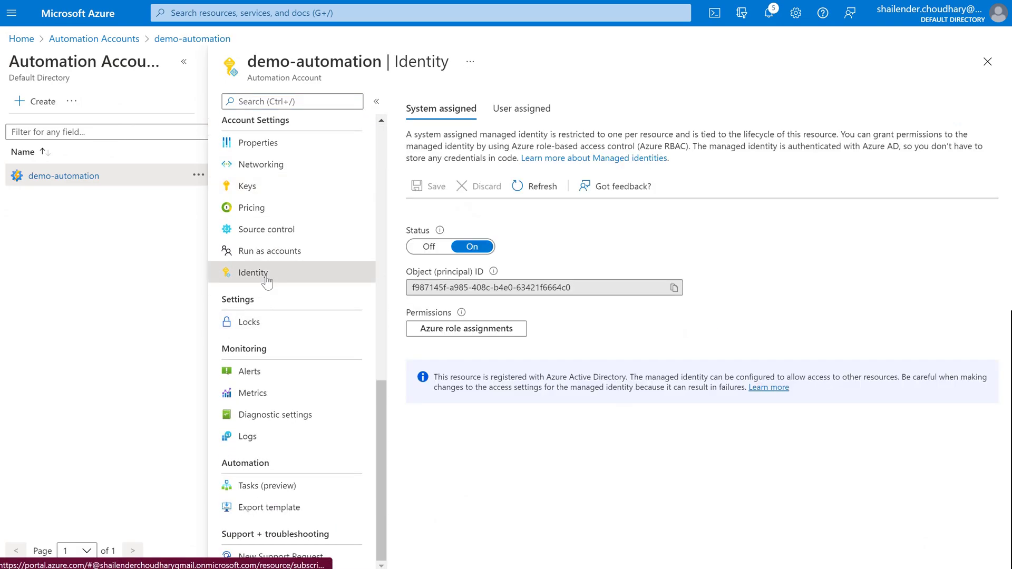
left_click(460, 327)
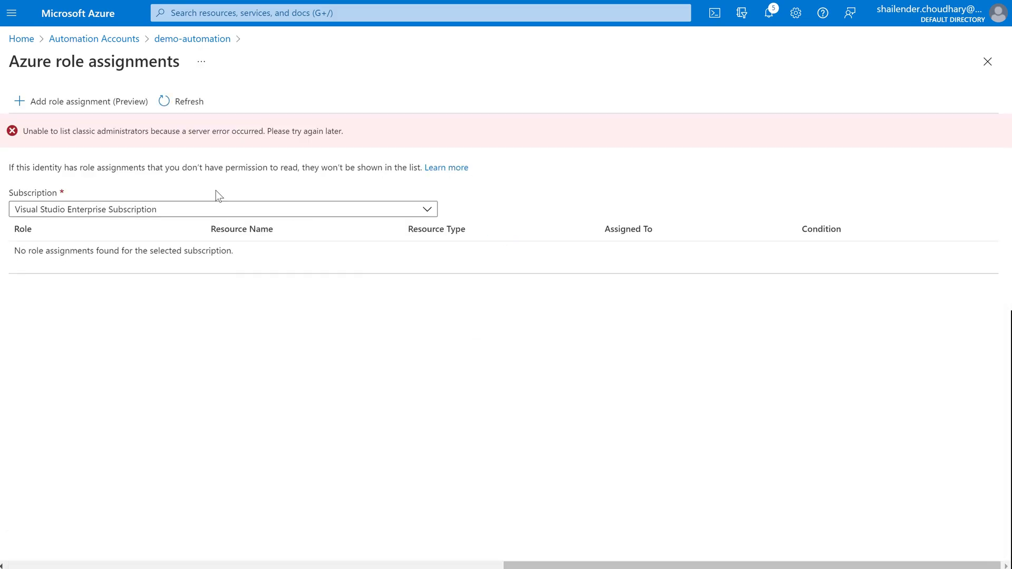
Add a Contributor role assignment for the identity at resource group scope on agentpool-rg
left_click(93, 112)
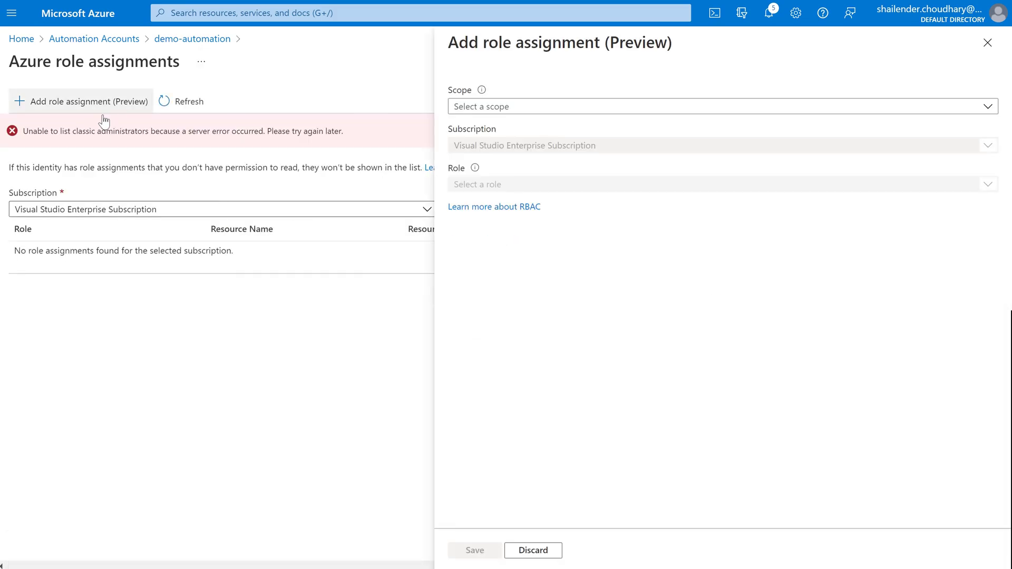
left_click(488, 106)
left_click(628, 174)
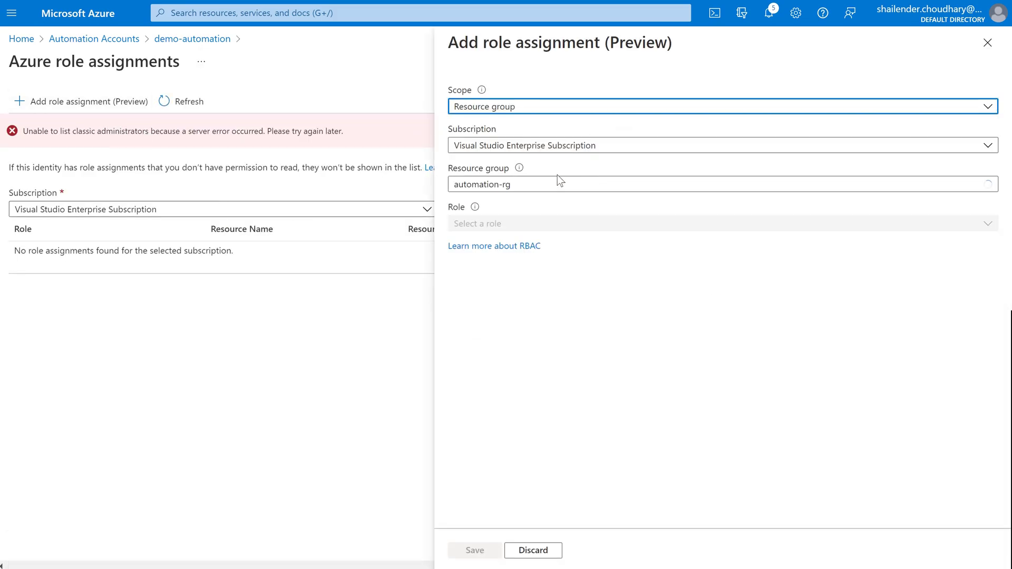
left_click(517, 185)
left_click(627, 232)
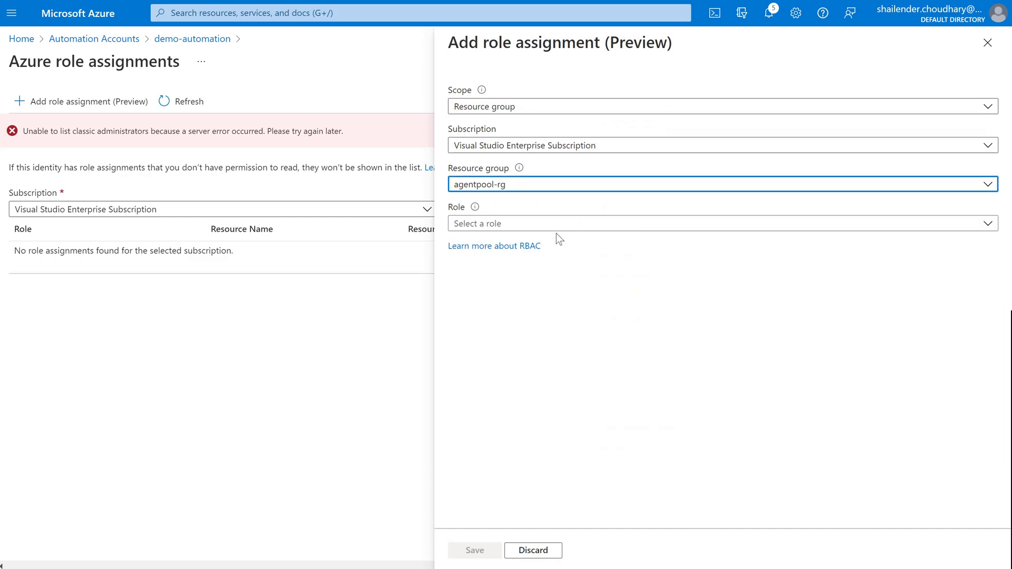
left_click(519, 224)
left_click(612, 291)
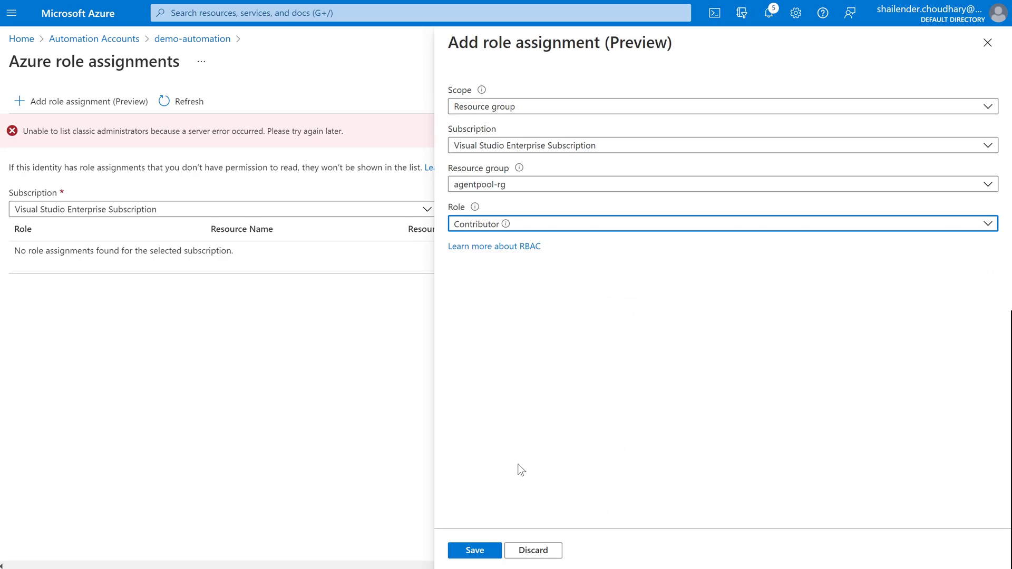
left_click(475, 550)
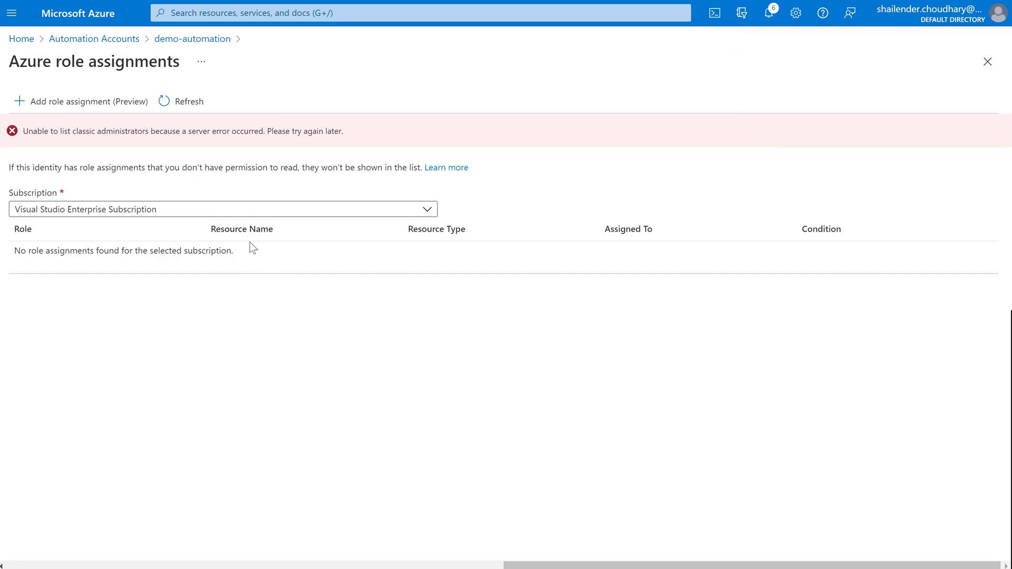
Start creating a hybrid worker group in the demo-automation account and name it workergroup
left_click(115, 40)
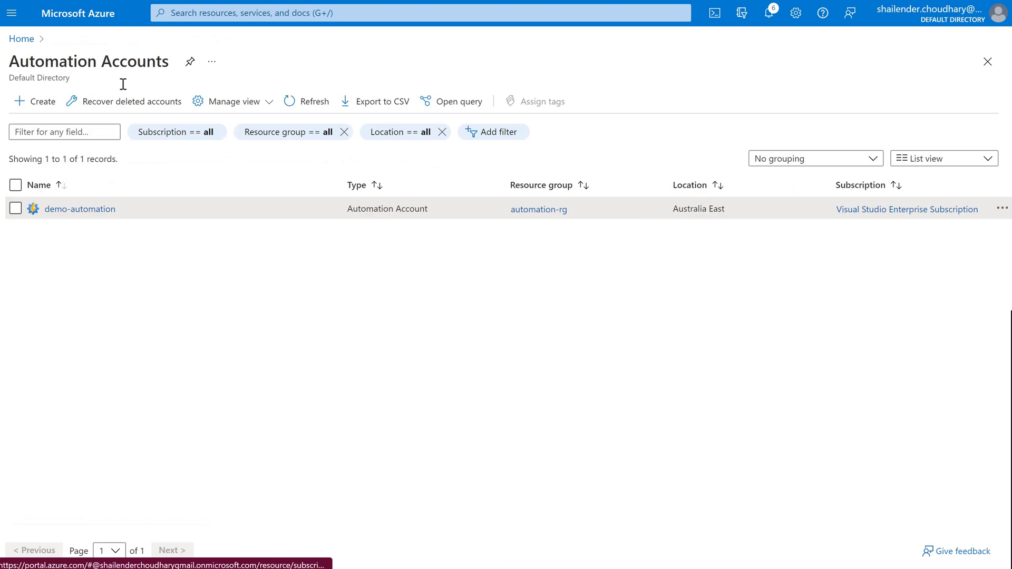
left_click(79, 209)
left_click(294, 447)
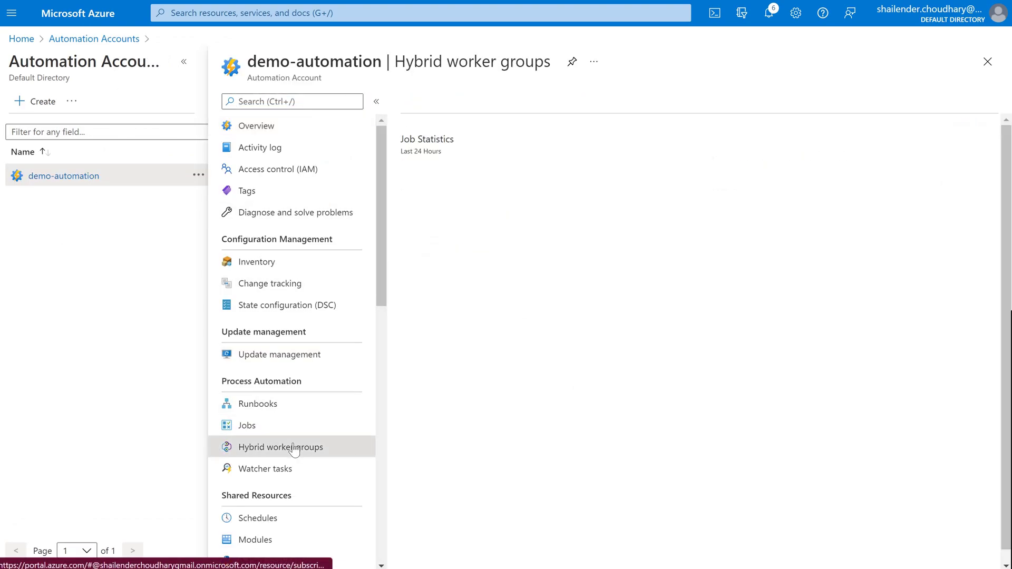
left_click(435, 102)
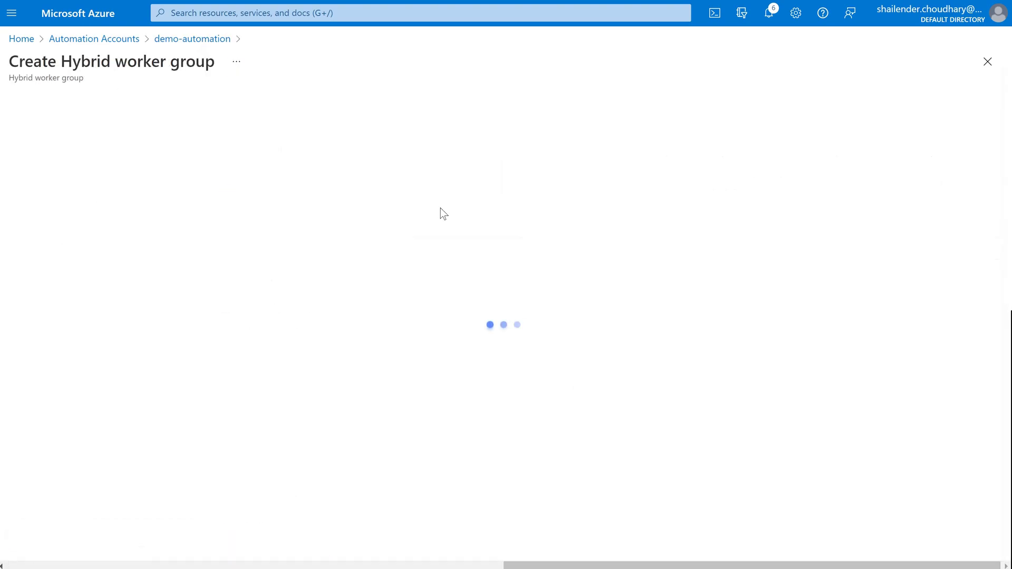
left_click(275, 242)
type("workergroup")
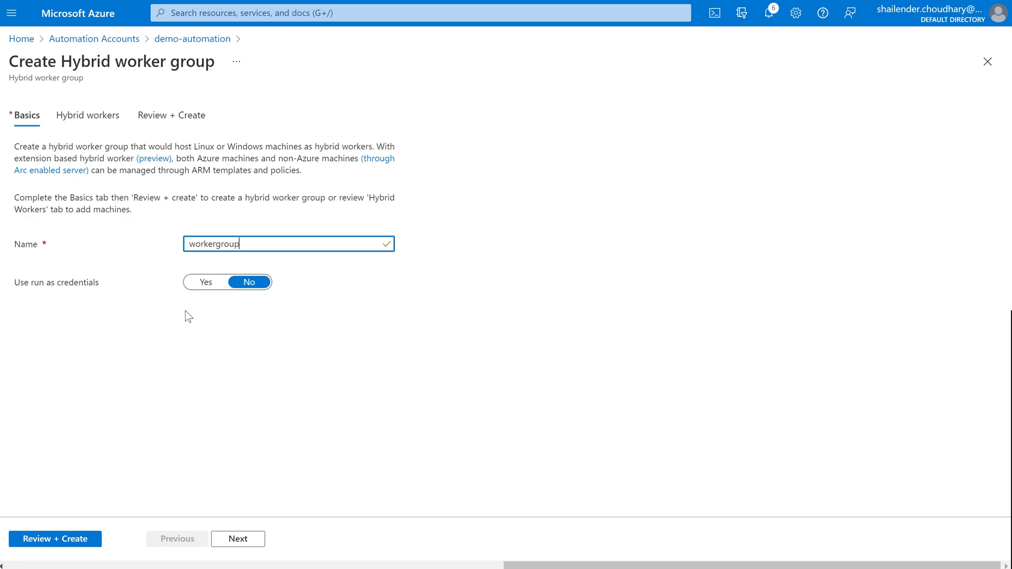
Add the workernode virtual machine as a hybrid worker and create the workergroup hybrid worker group
left_click(248, 543)
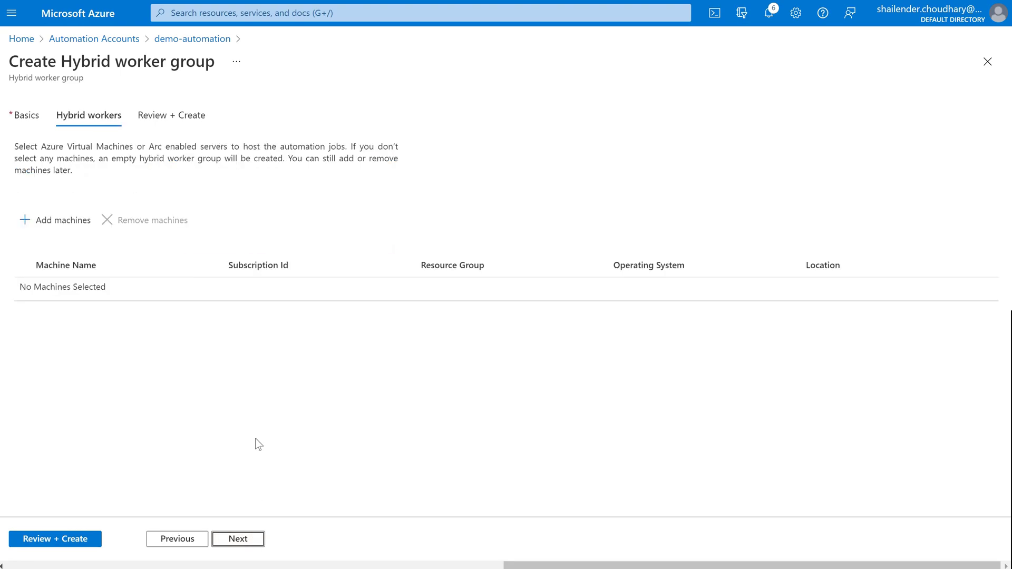
left_click(83, 224)
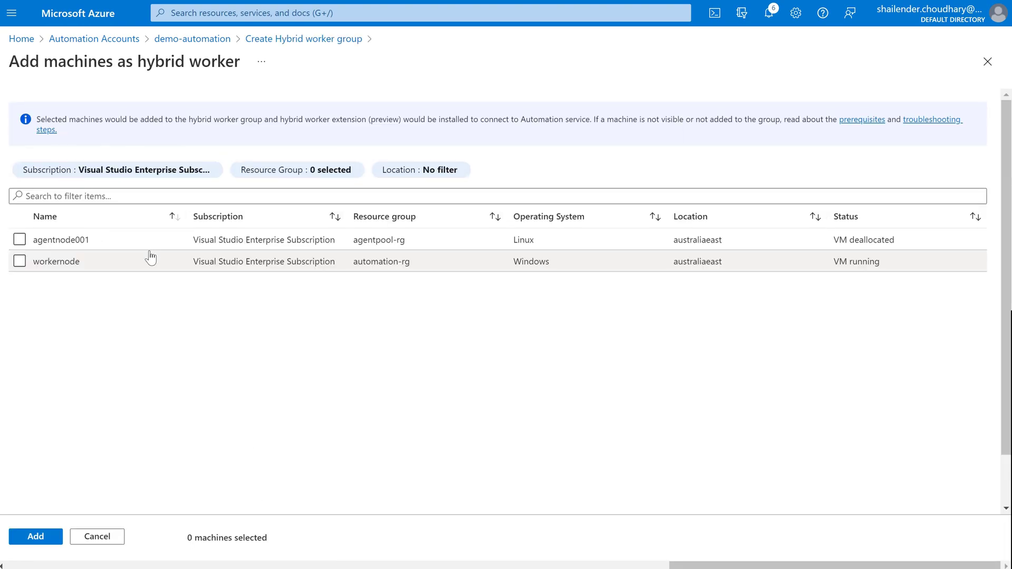
left_click(91, 267)
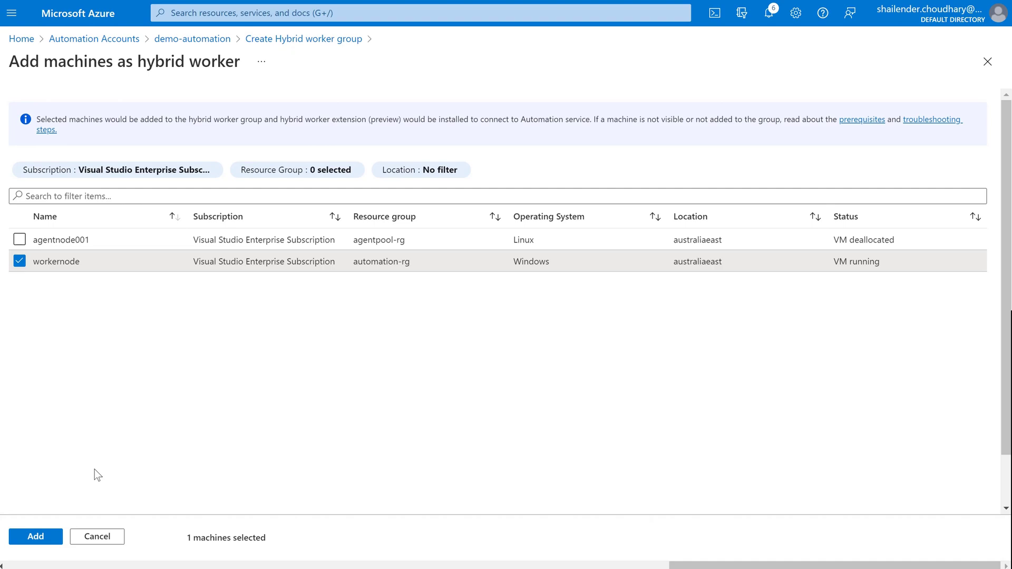
left_click(34, 540)
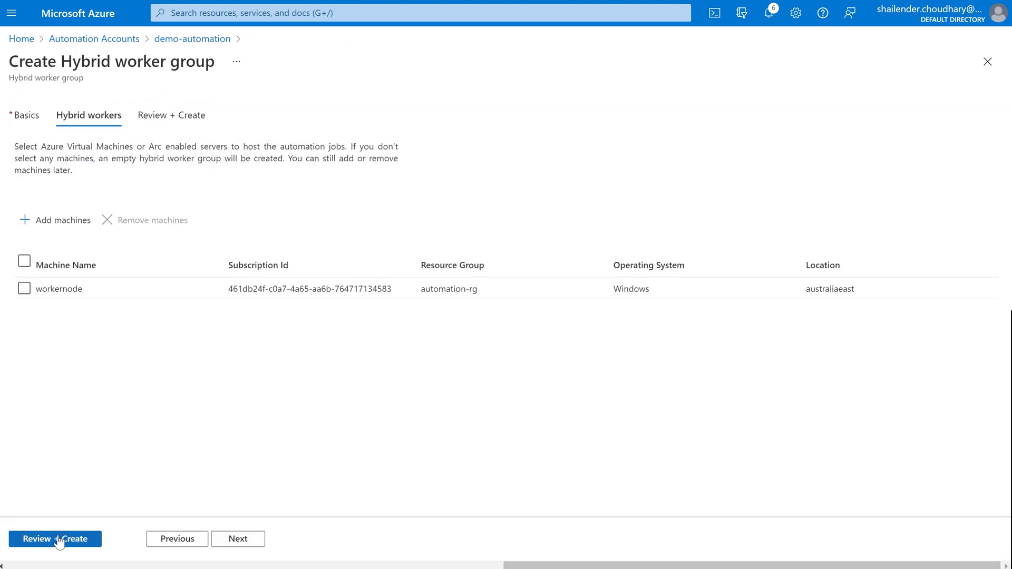
left_click(59, 541)
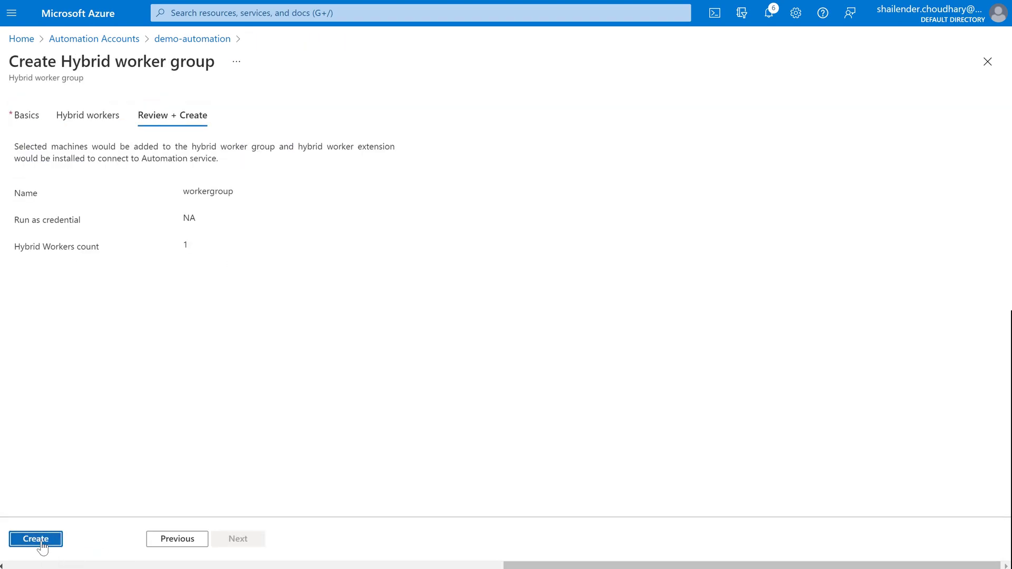
left_click(36, 539)
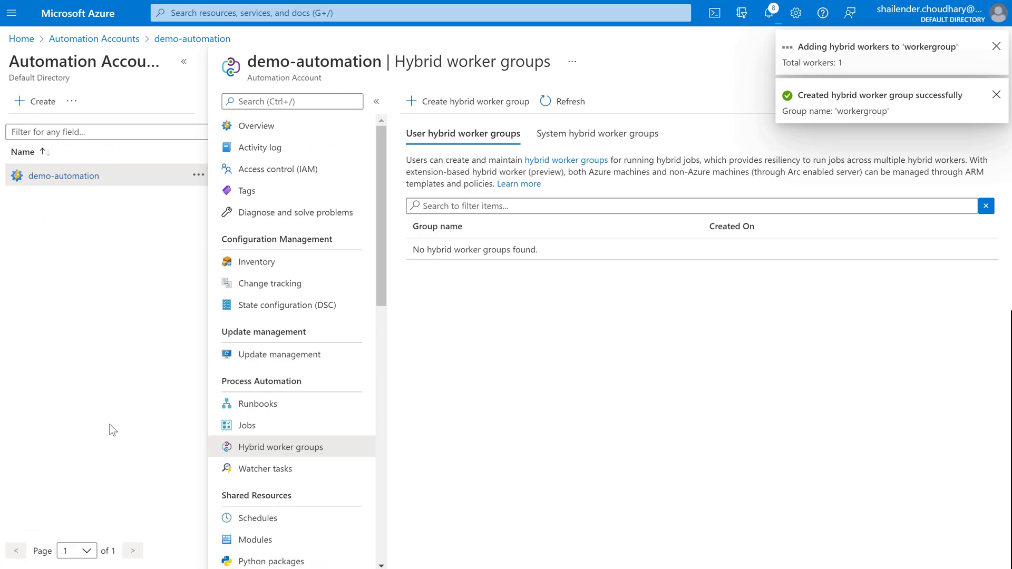
Open the workernode virtual machine's extensions and check the hybrid worker extension's installation progress in the notifications
left_click(250, 7)
left_click(231, 223)
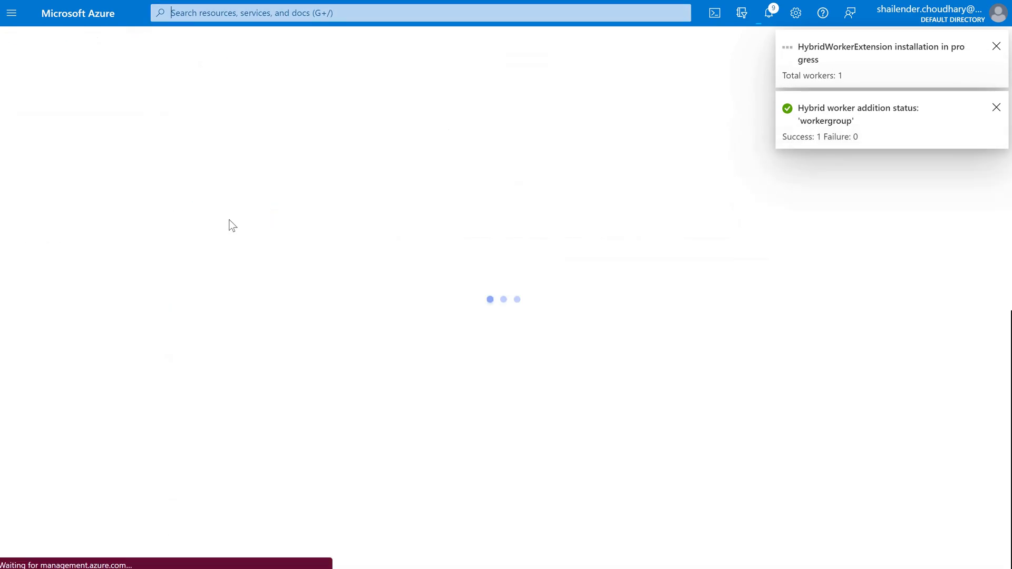
left_click(79, 228)
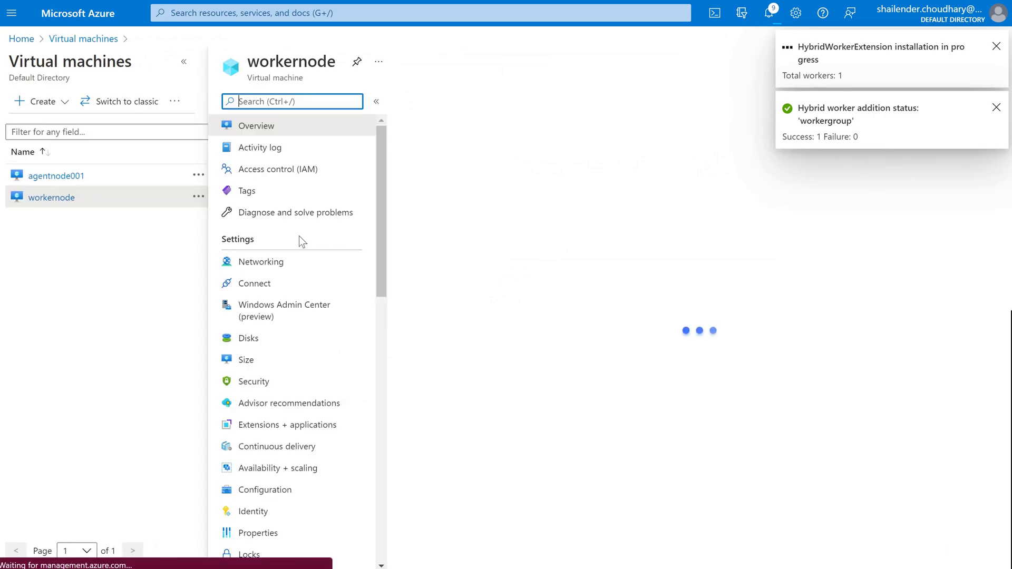
left_click(248, 425)
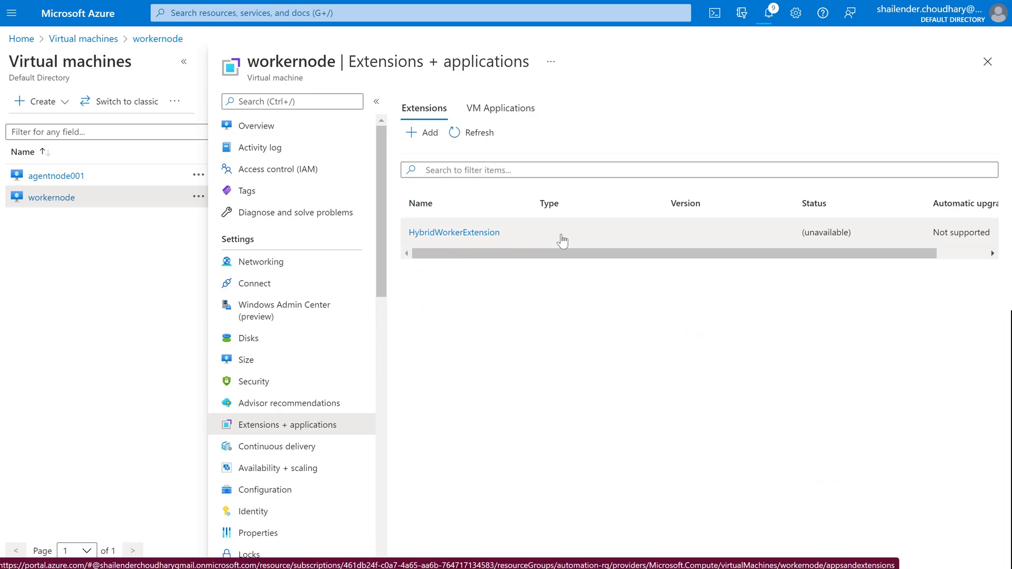
left_click(769, 15)
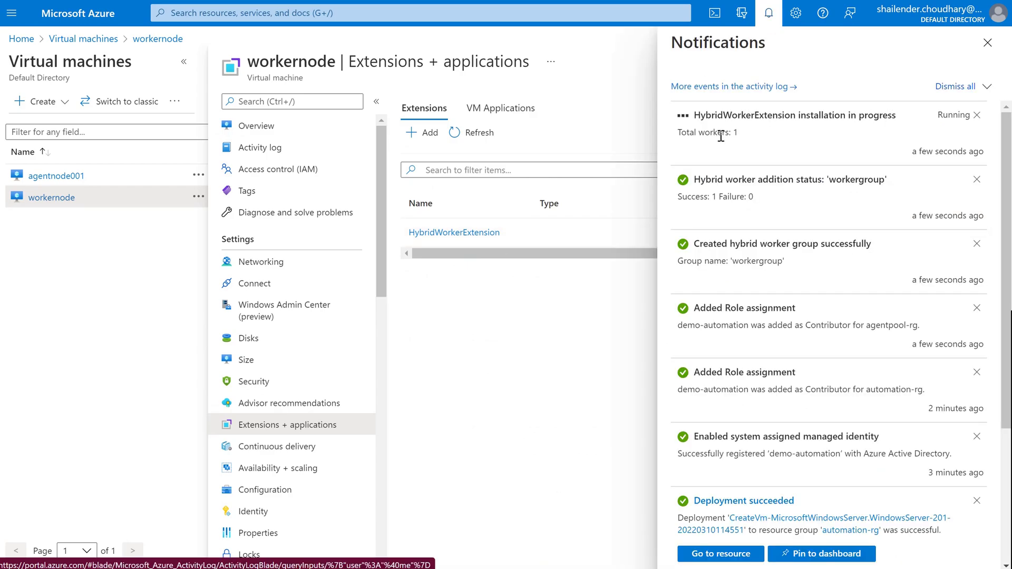
left_click(481, 279)
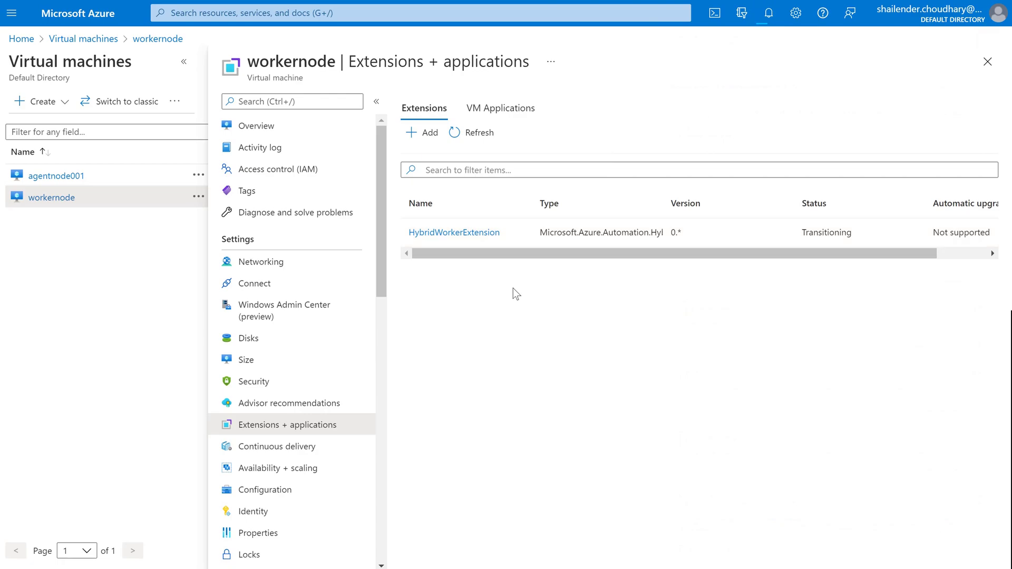
Return to the demo-automation account and open the list of hybrid workers in workergroup
left_click(223, 15)
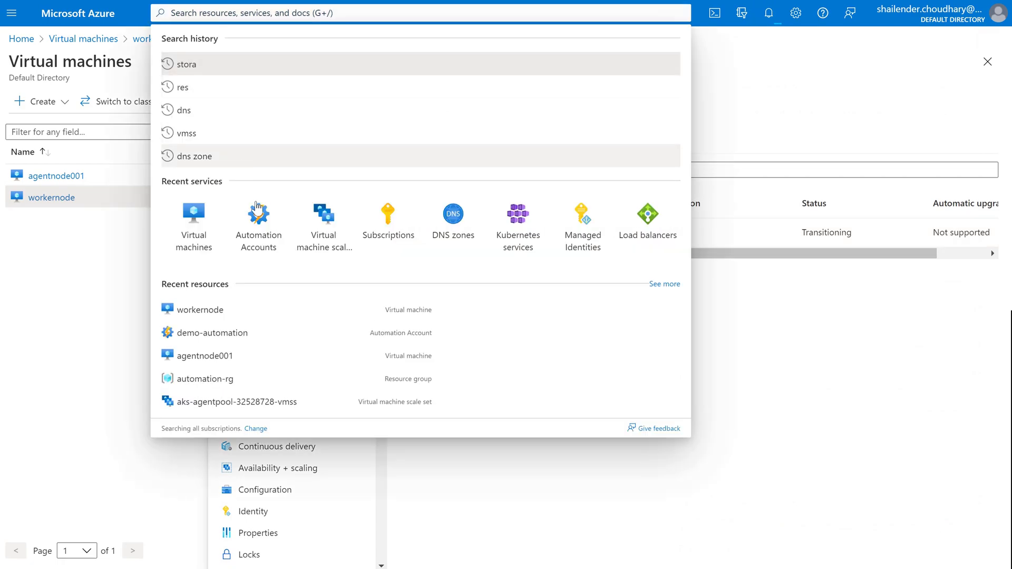
left_click(260, 219)
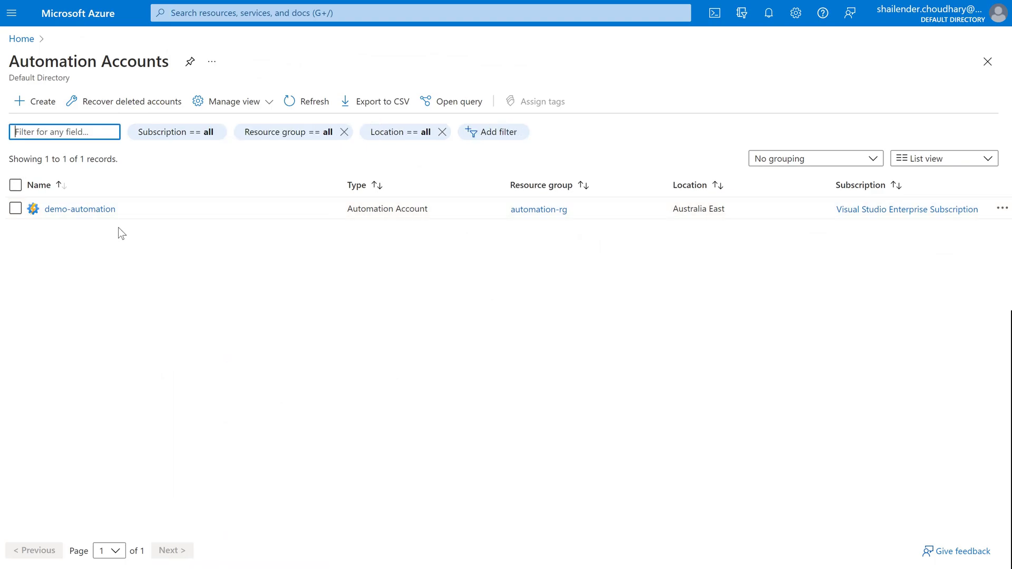
left_click(96, 210)
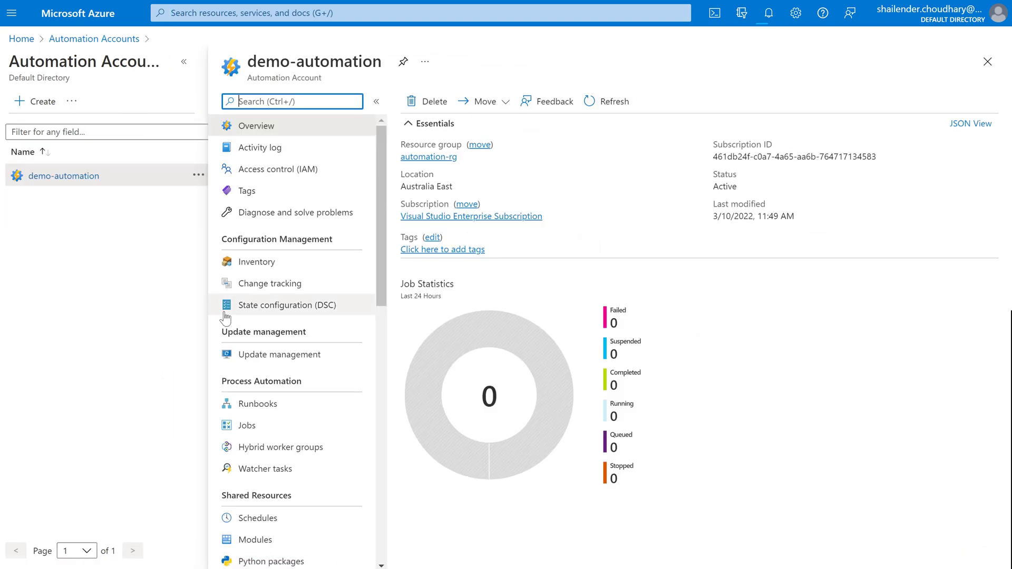
scroll(264, 317, "down", 2)
left_click(266, 314)
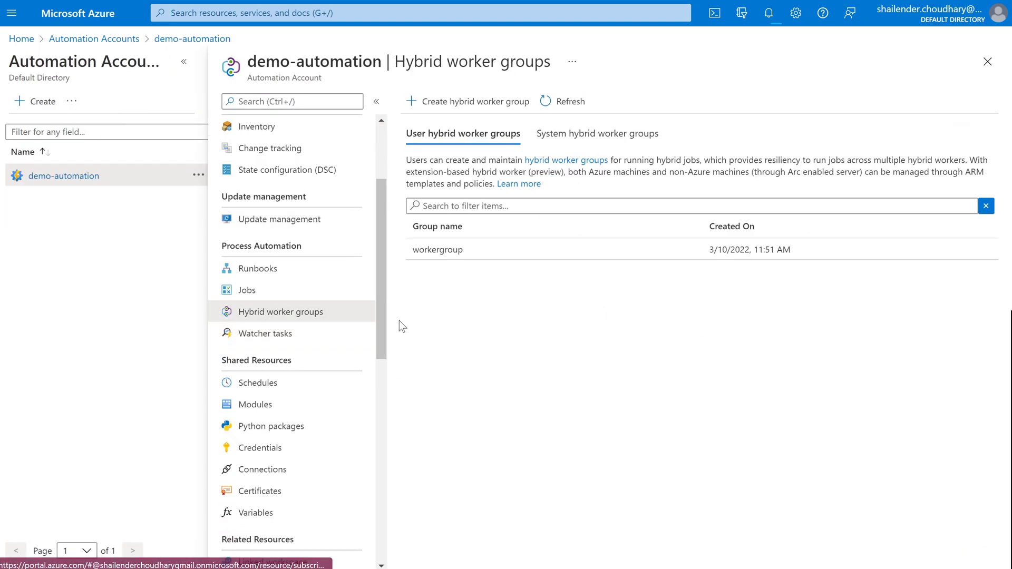
left_click(473, 259)
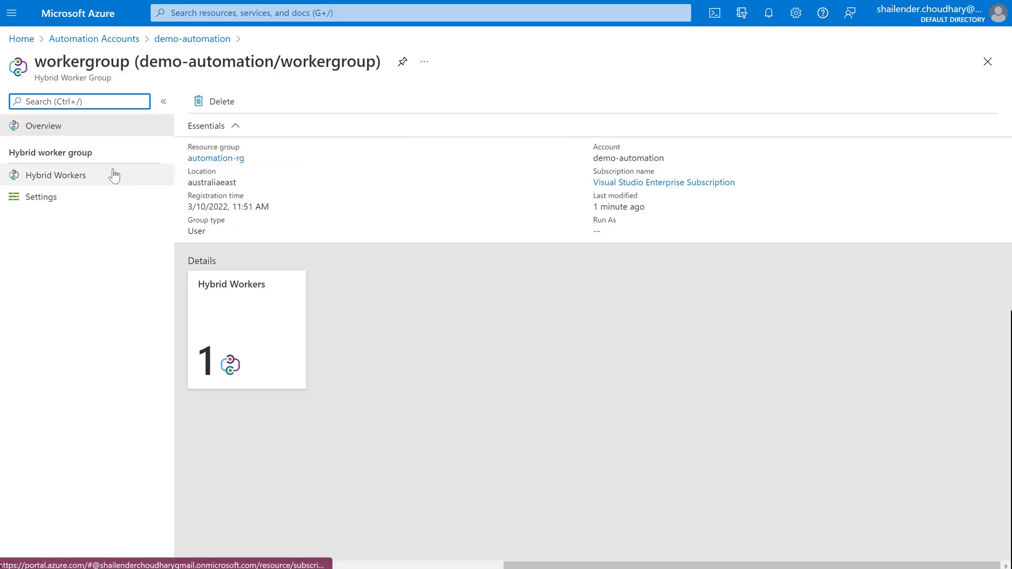
left_click(94, 179)
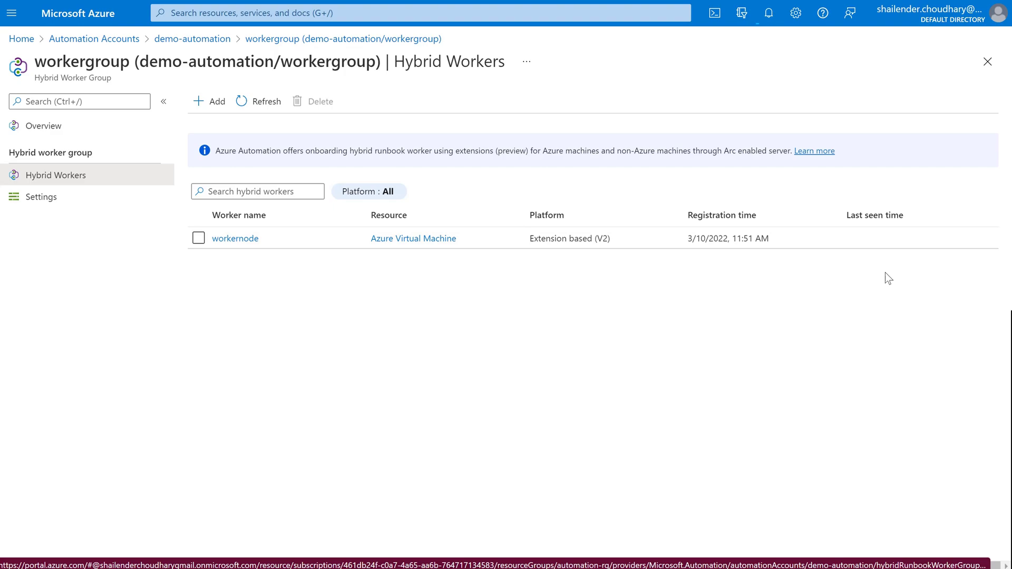
Check the notifications for the HybridWorkerExtension installation status and refresh the hybrid workers list
left_click(768, 16)
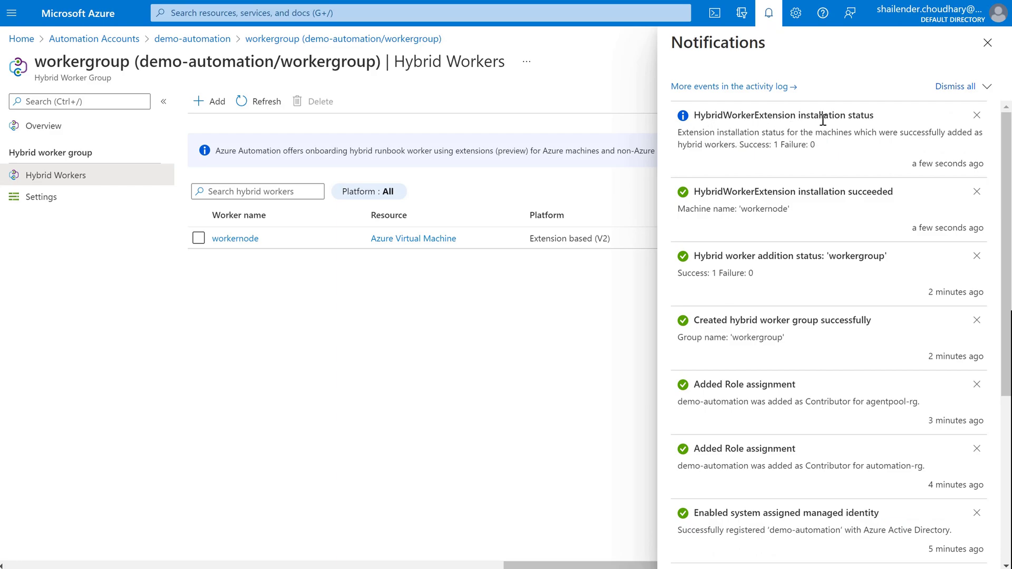
left_click(987, 44)
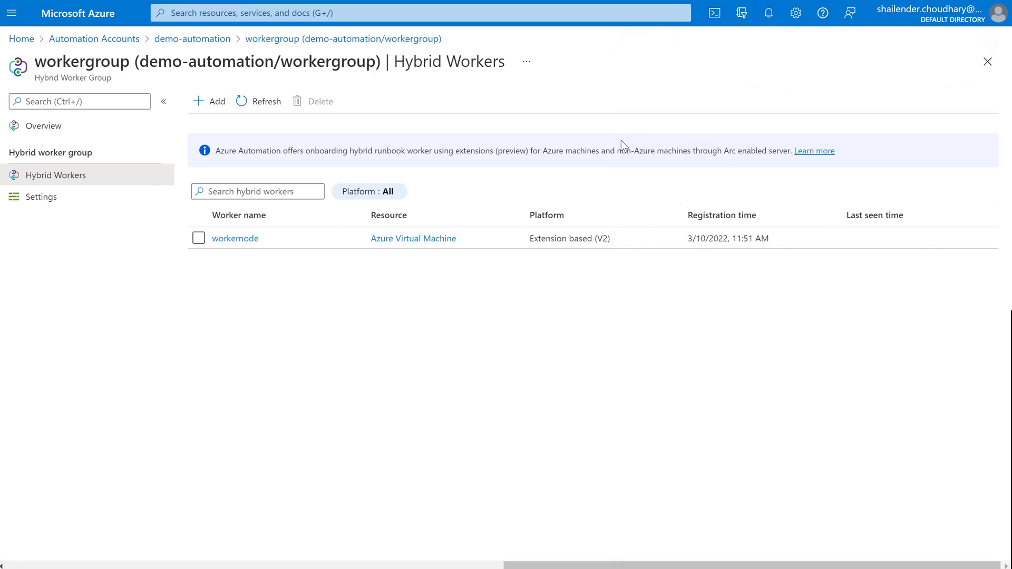
left_click(264, 100)
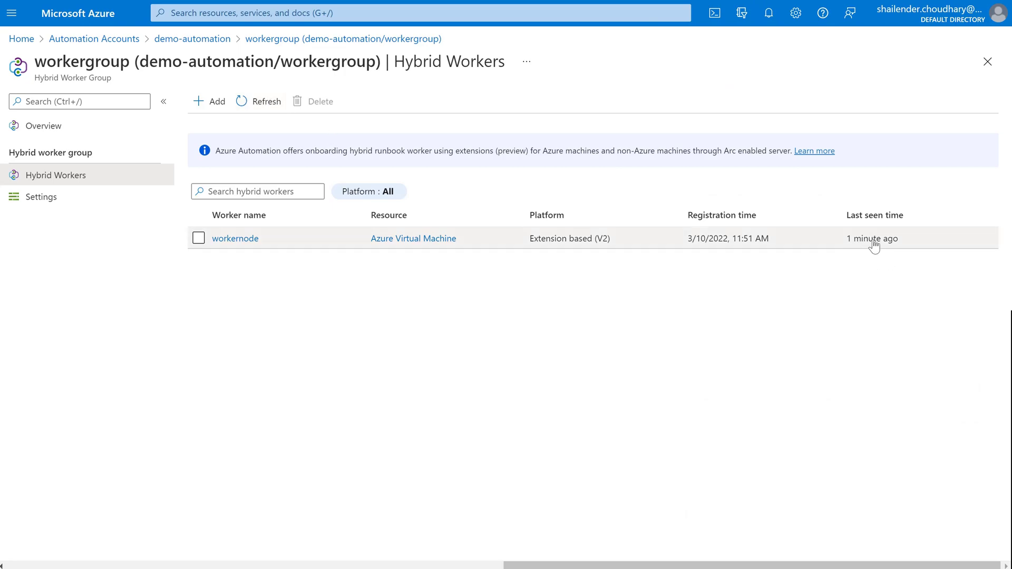
Open the workernode virtual machine from the worker list and review its extensions and overview
left_click(415, 238)
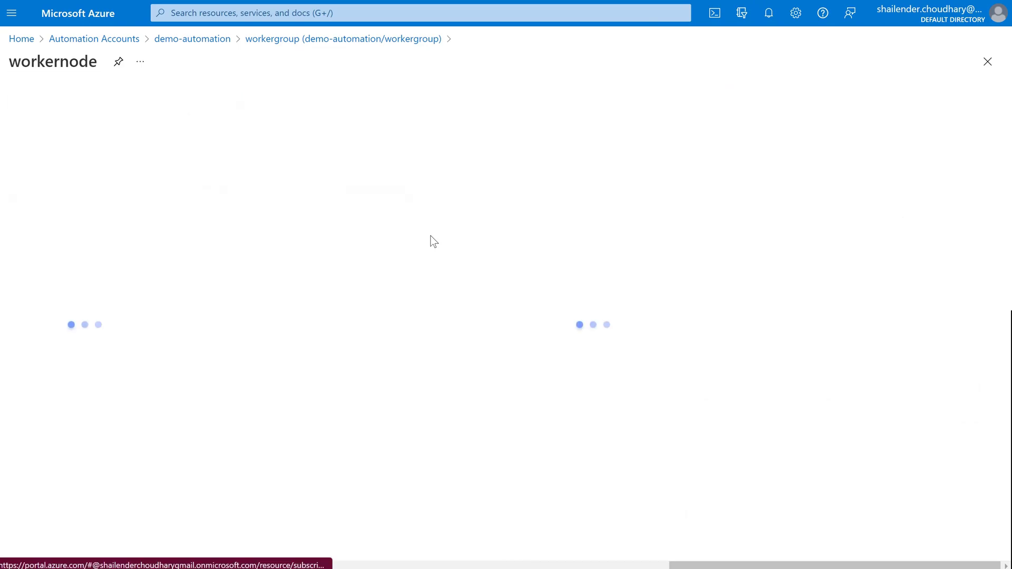
left_click(102, 425)
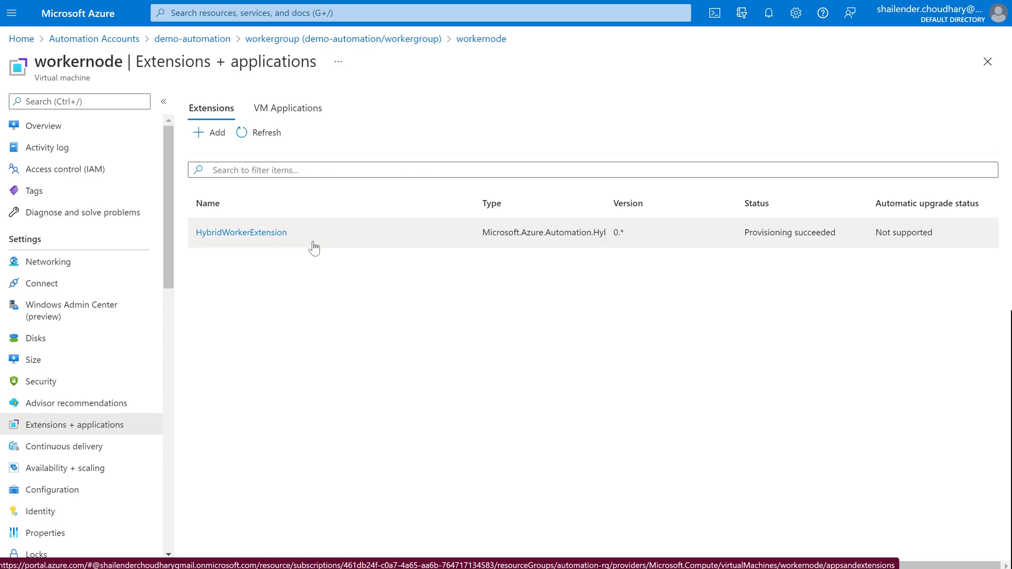
left_click(54, 127)
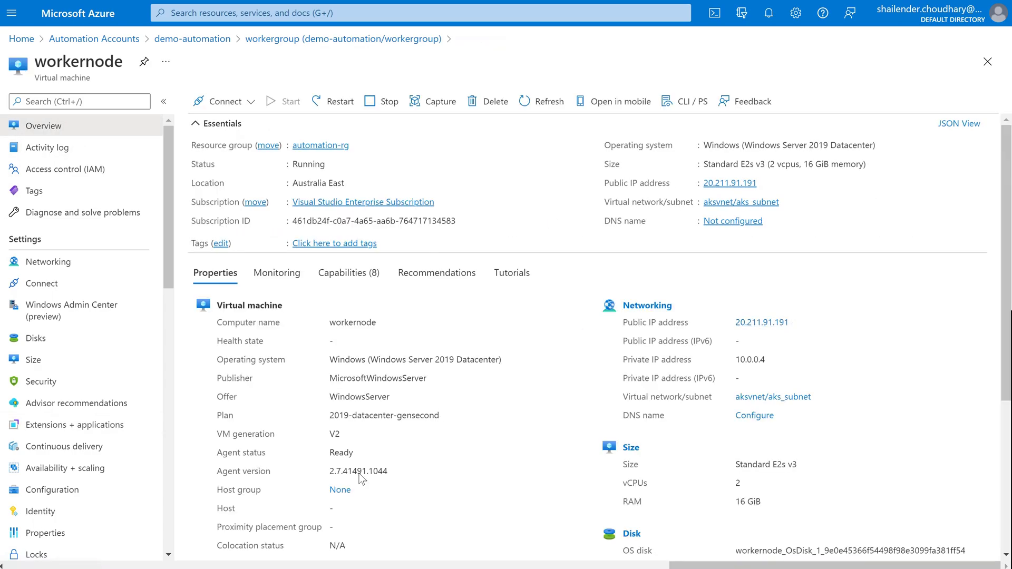
Connect to workernode's public IP address with Remote Desktop Connection as azureuser, entering the account password and accepting the untrusted certificate
key("super")
type("rdp")
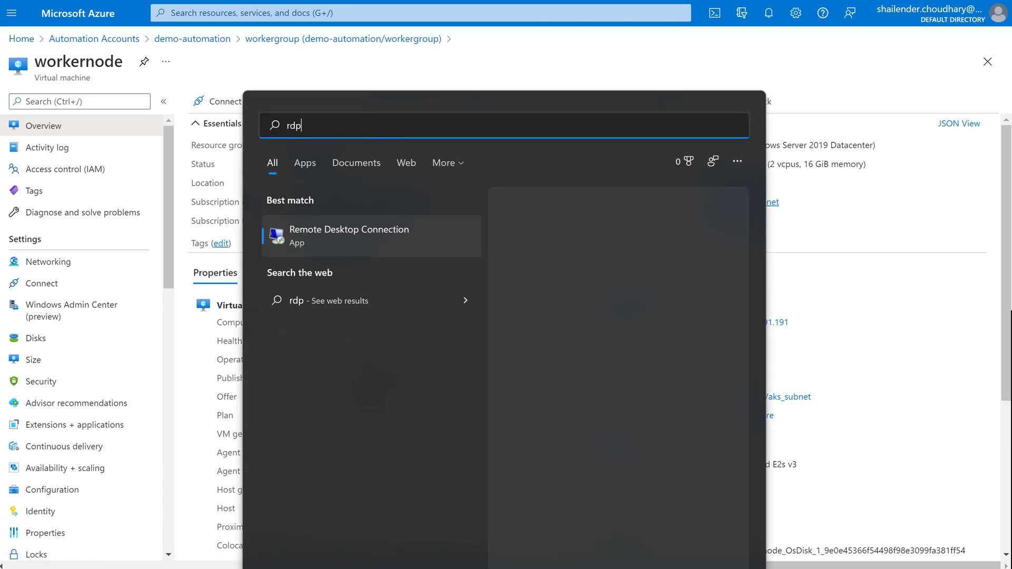
key("Return")
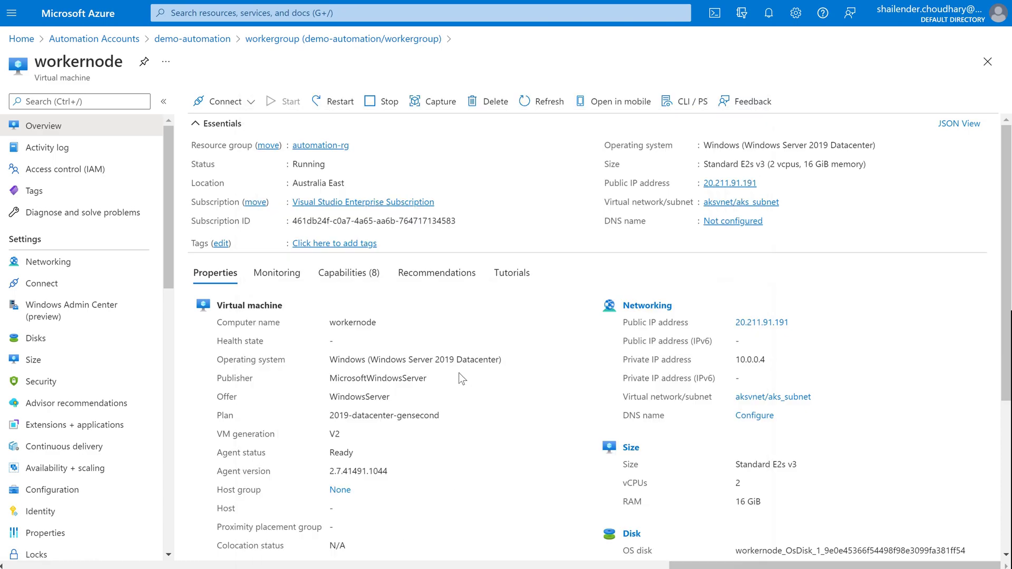
key("Return")
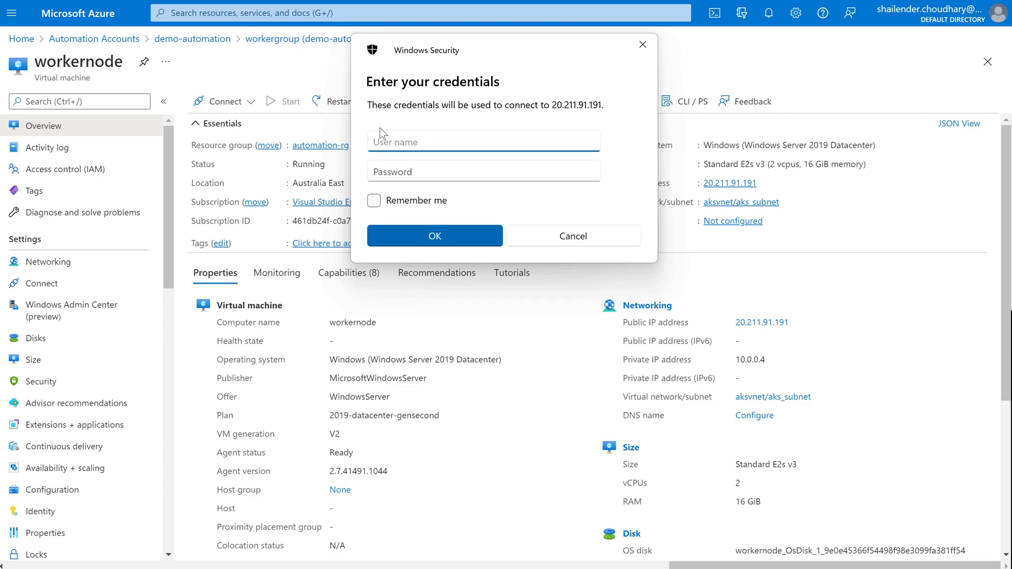
type("azureuser")
key("Tab")
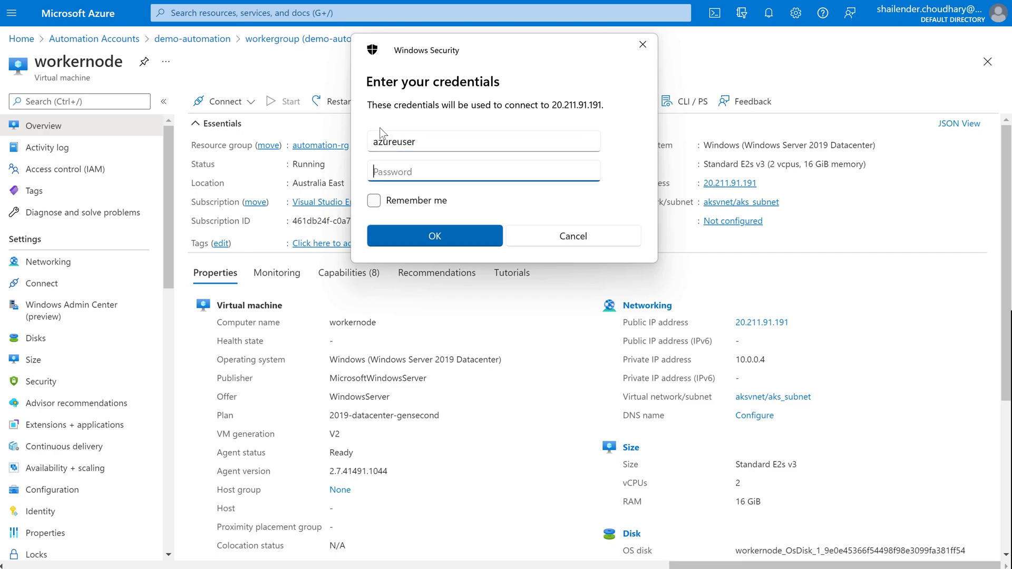
type("*************")
key("Return")
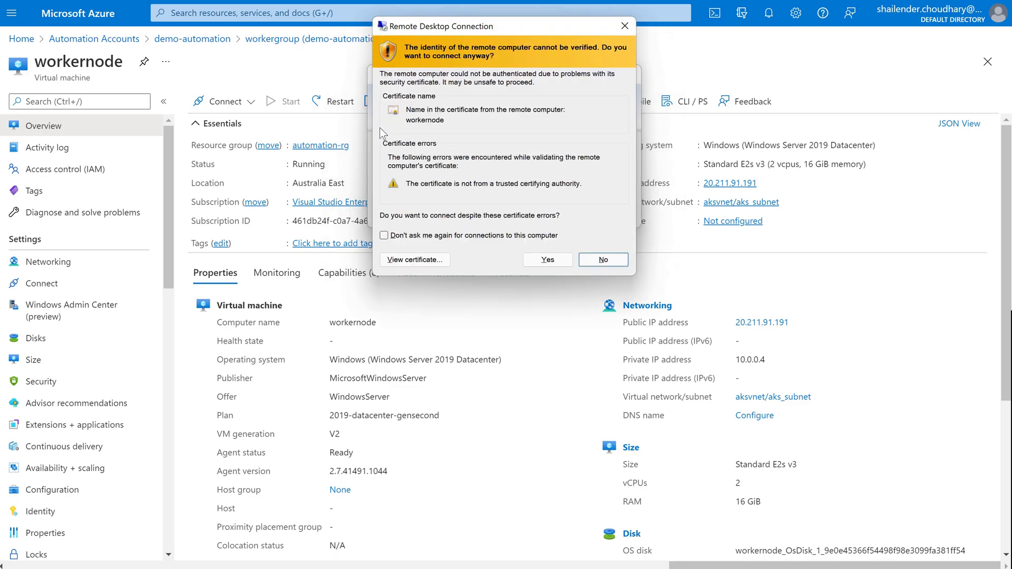
left_click(549, 262)
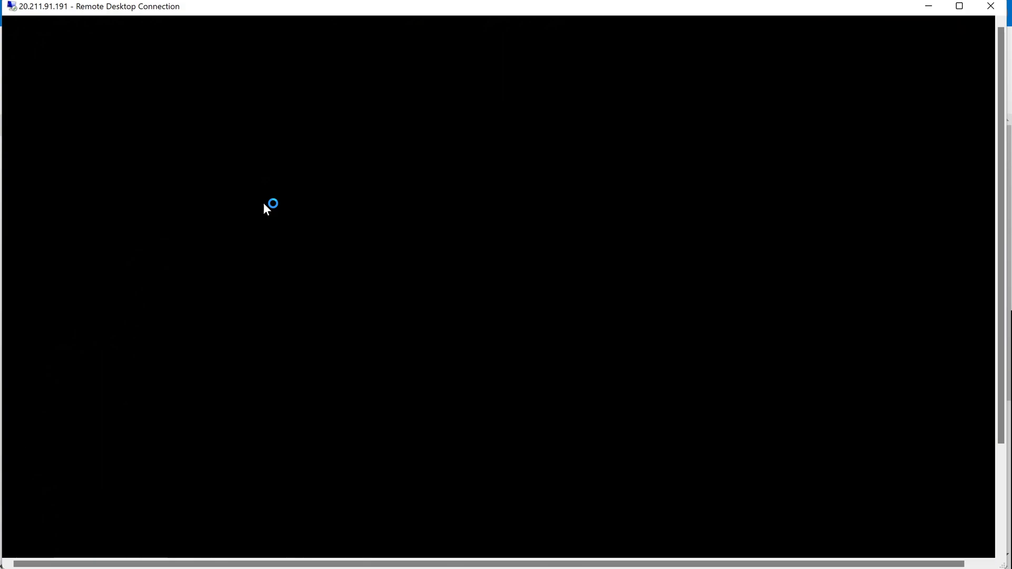
Search for PowerShell on the remote machine and start Windows PowerShell as administrator
type("p")
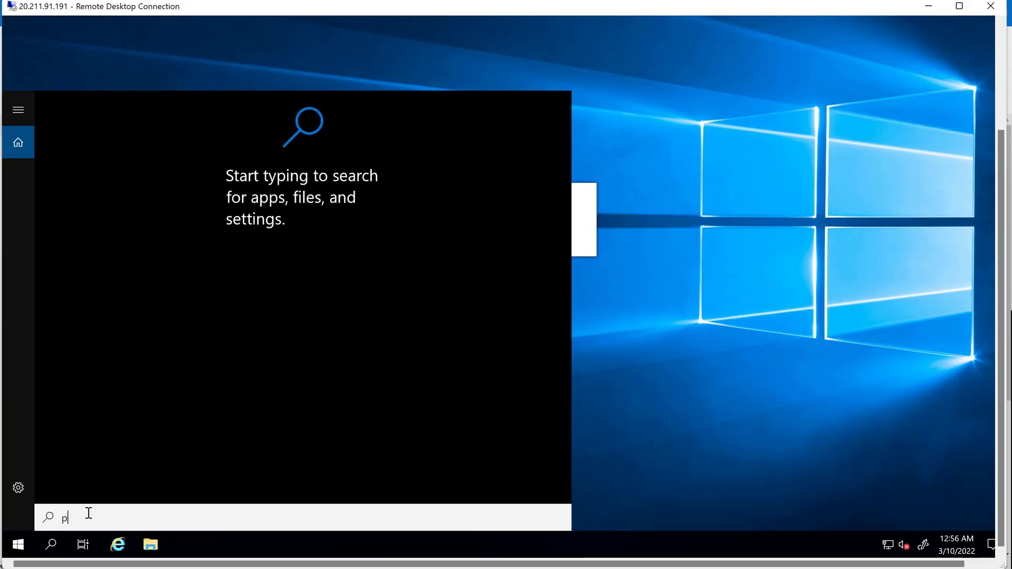
type("owershh")
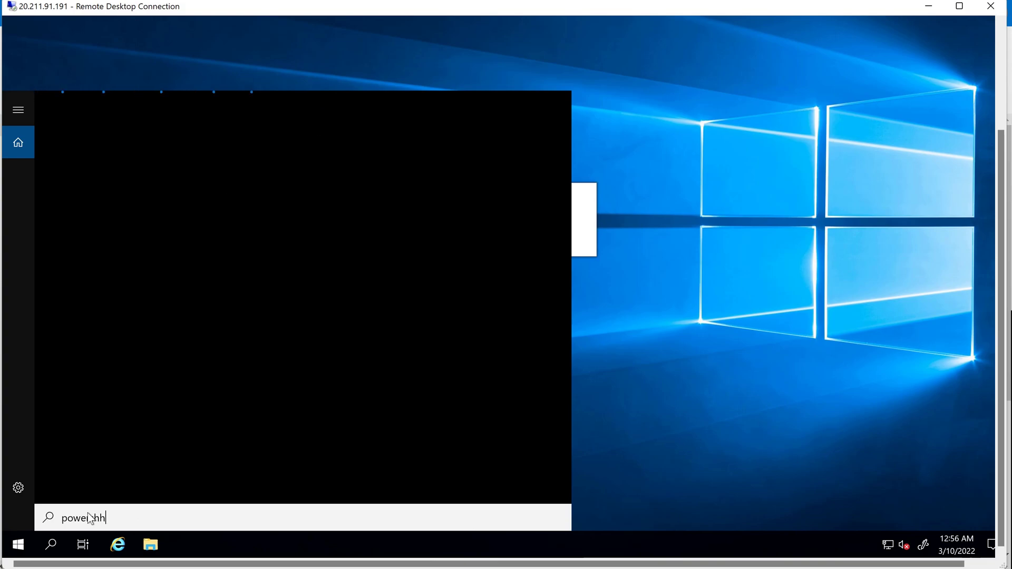
key("BackSpace")
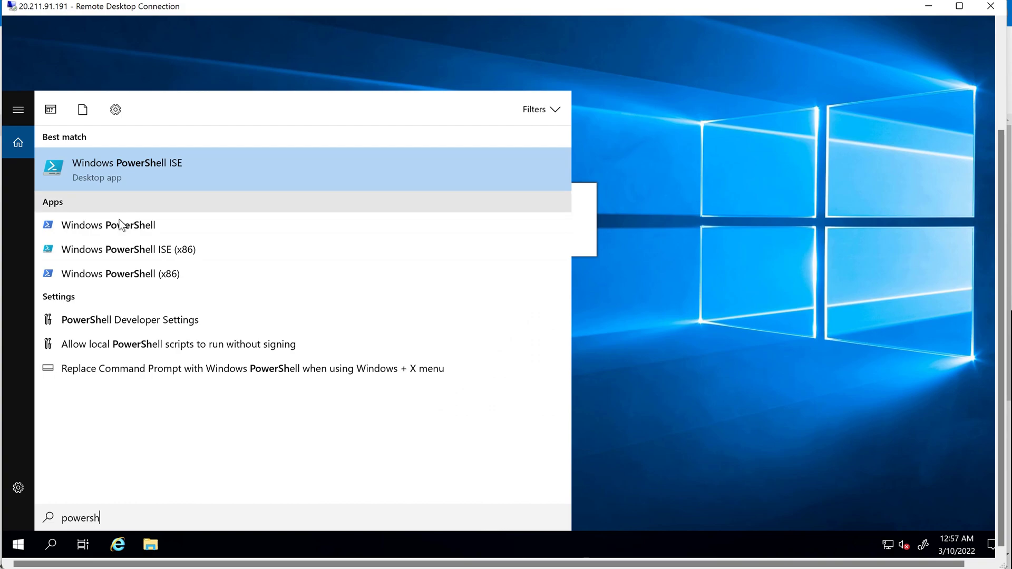
right_click(121, 225)
left_click(168, 241)
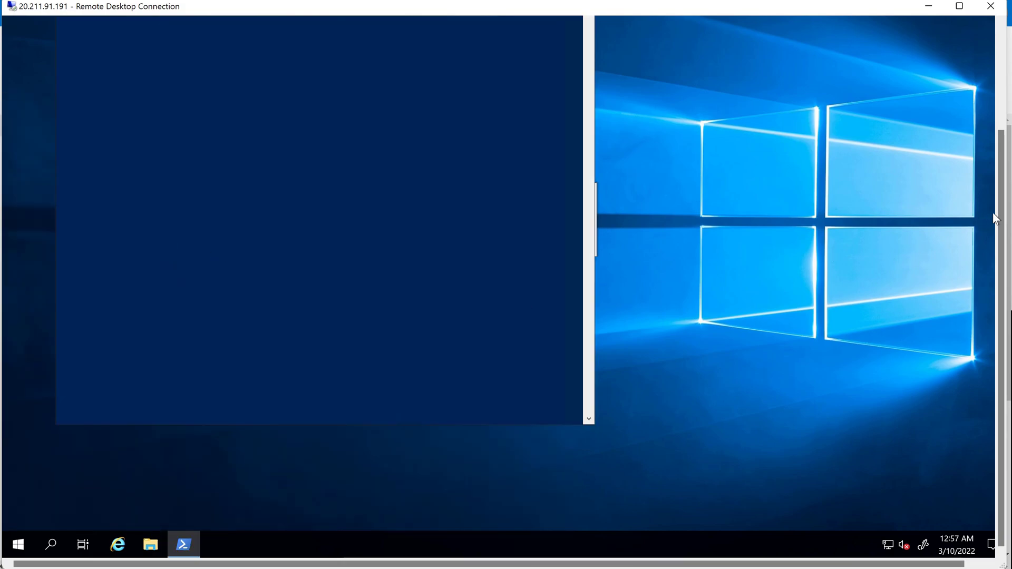
left_click_drag(997, 219, 989, 98)
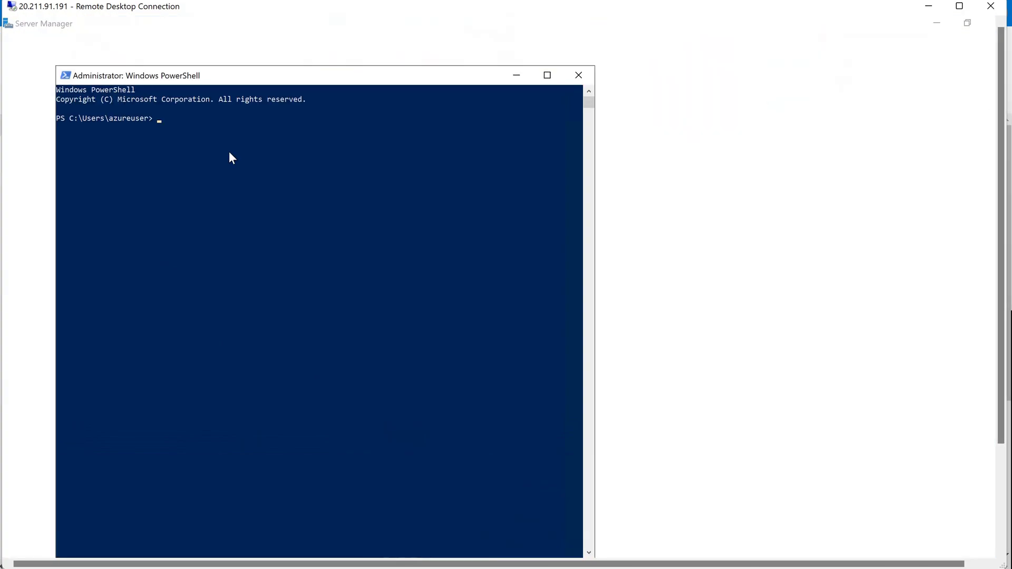
left_click(229, 152)
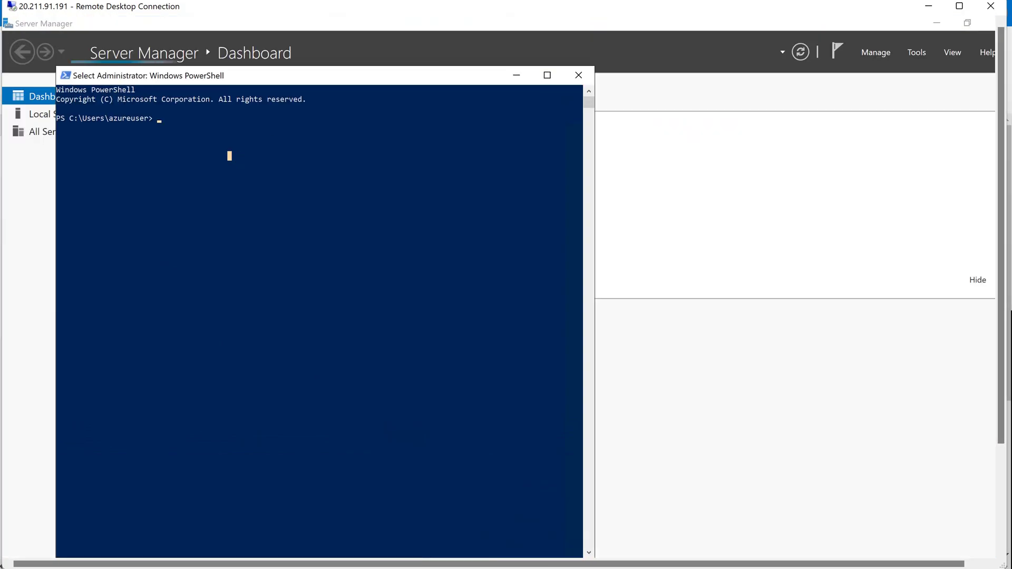
Paste the prepared clipboard contents into the remote administrator PowerShell session and enter get-azvm
right_click(248, 232)
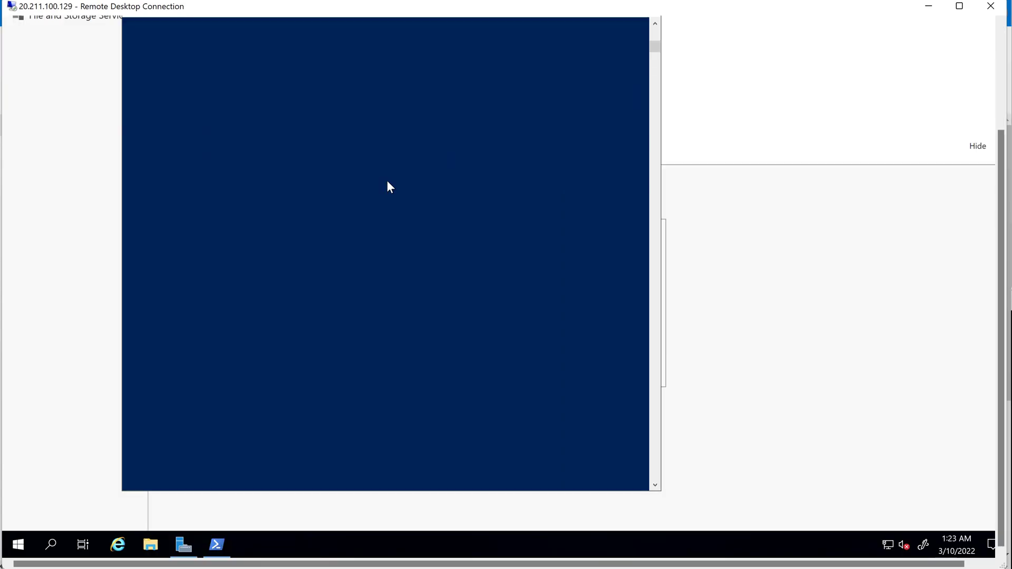
type("get-azvm")
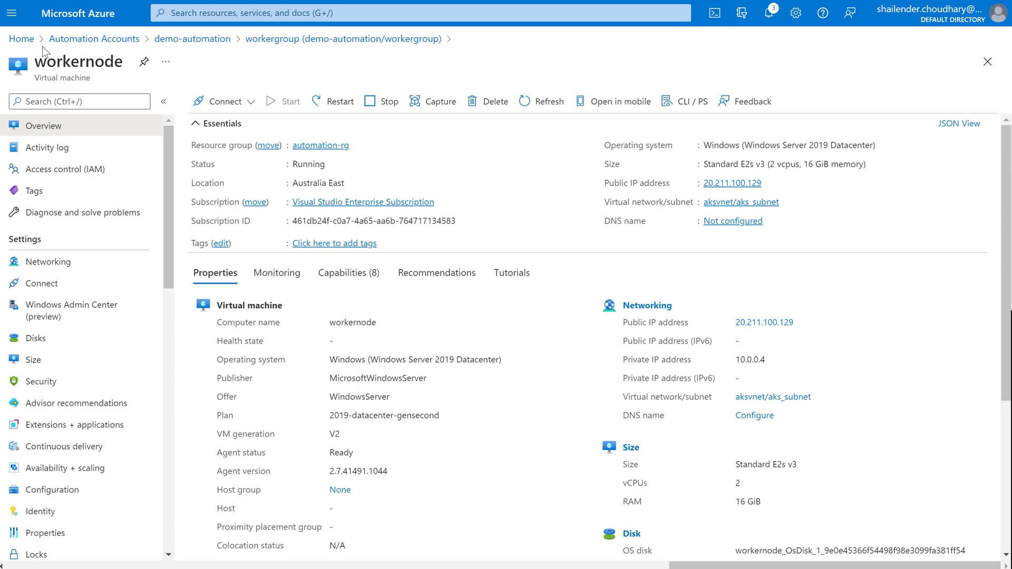
Return to the Azure portal and open the runbooks of the demo-automation account
left_click(215, 13)
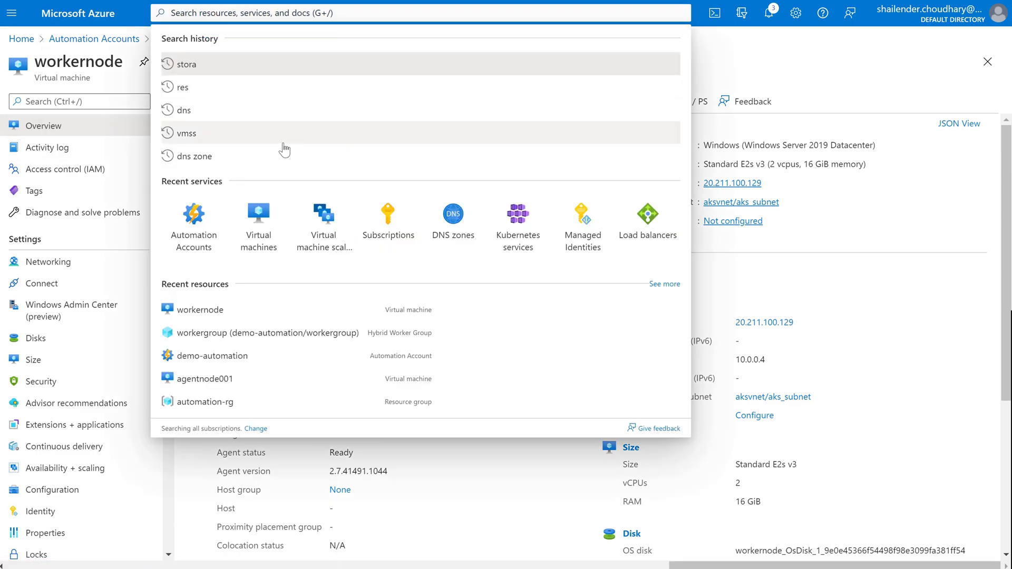
left_click(214, 225)
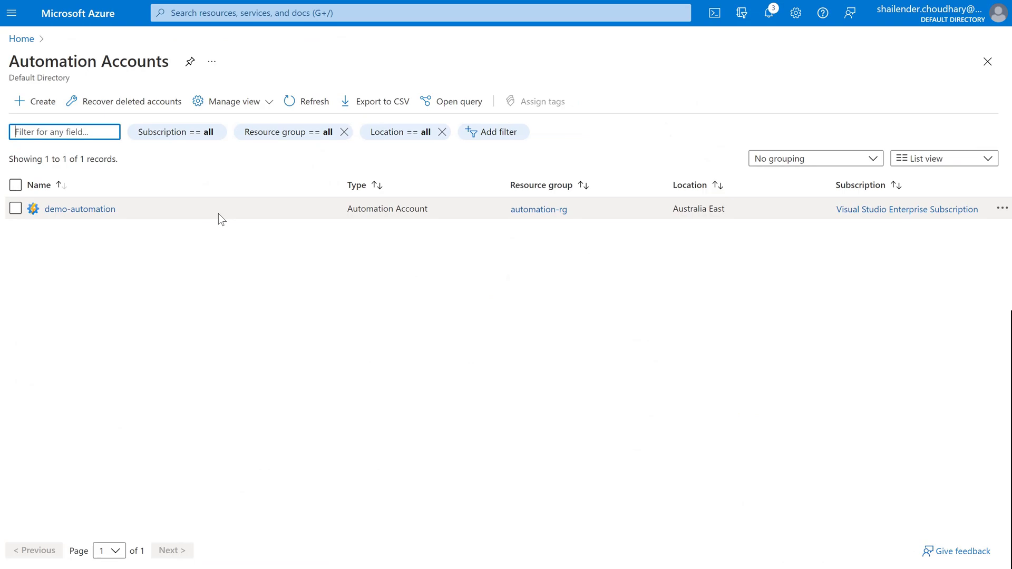
left_click(116, 215)
scroll(247, 287, "down", 2)
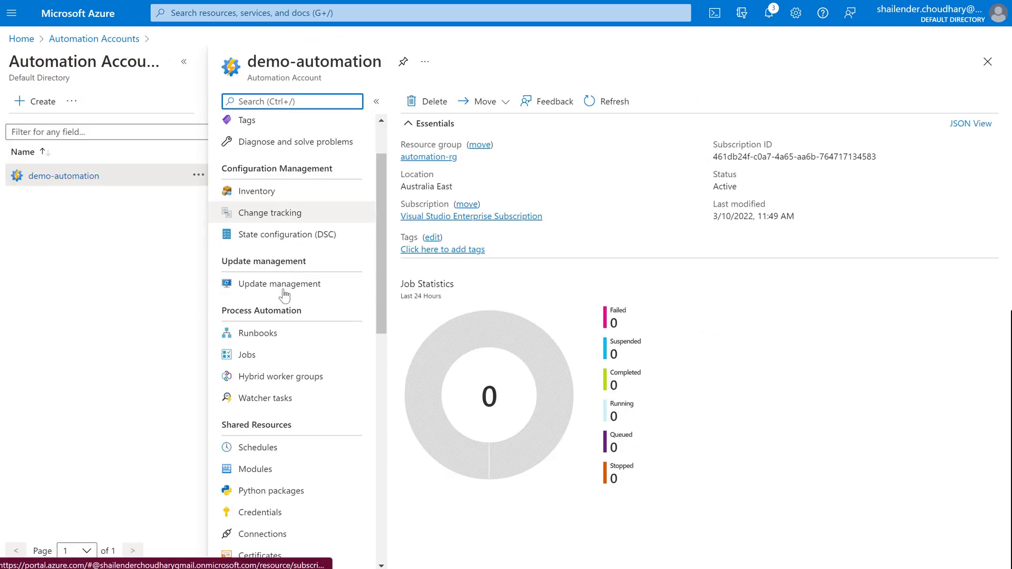
left_click(272, 302)
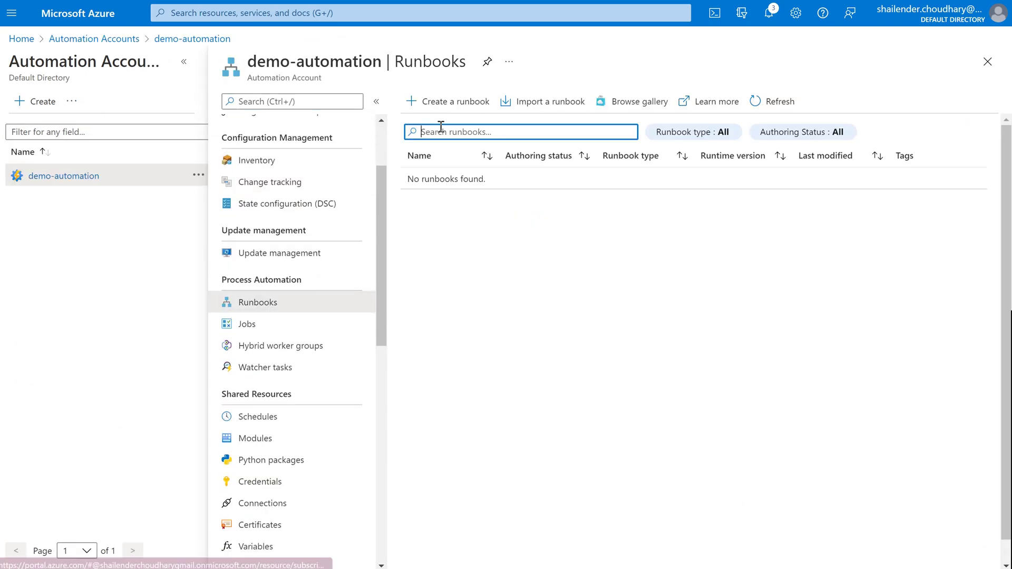
Create a PowerShell runbook named snap-vm with runtime version 5.1 and paste the VM disk snapshot script into it
left_click(441, 103)
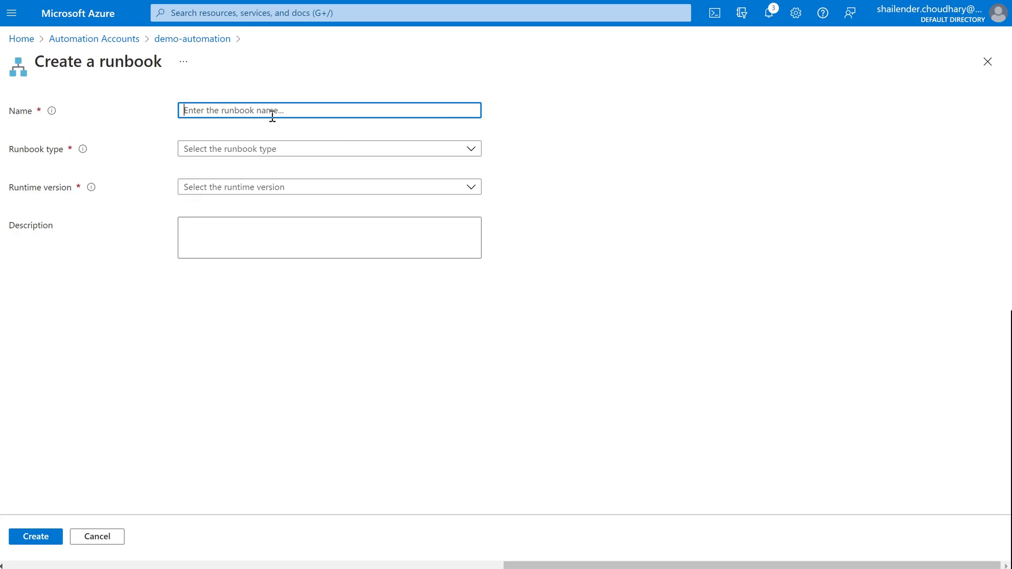
type("snap-vm")
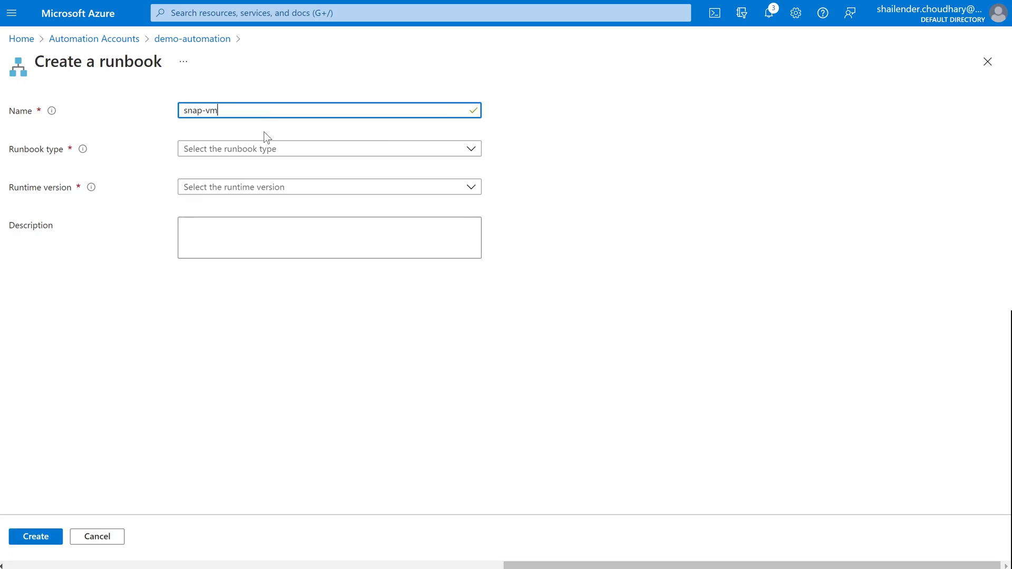
left_click(262, 150)
left_click(253, 174)
left_click(261, 190)
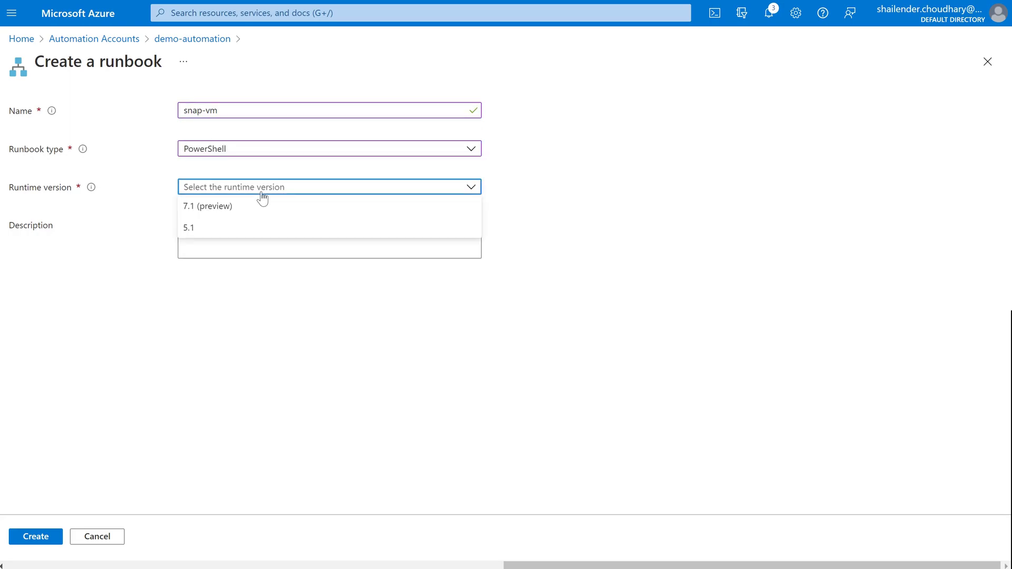
left_click(239, 234)
left_click(45, 536)
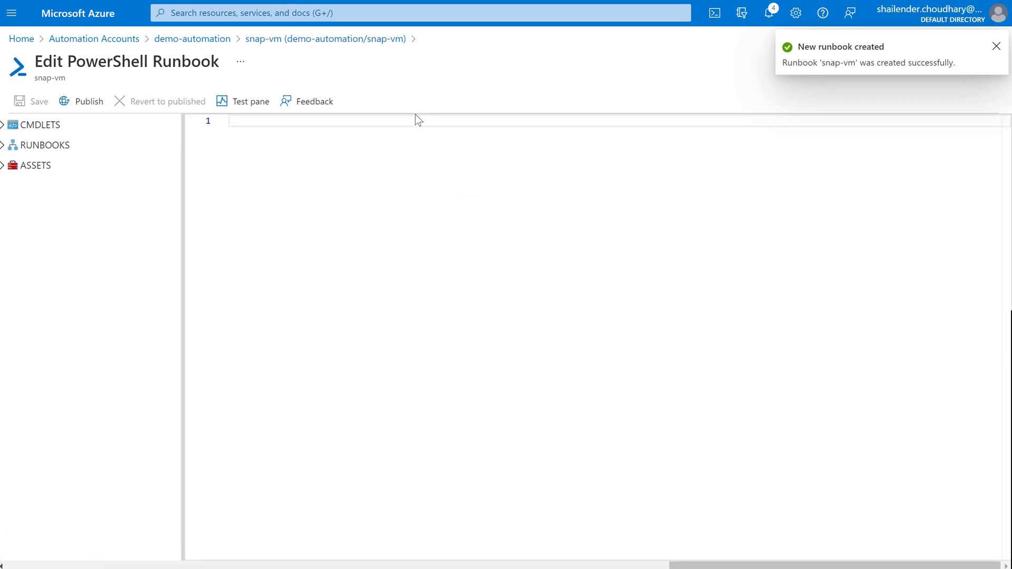
key("ctrl+v")
scroll(417, 255, "up", 15)
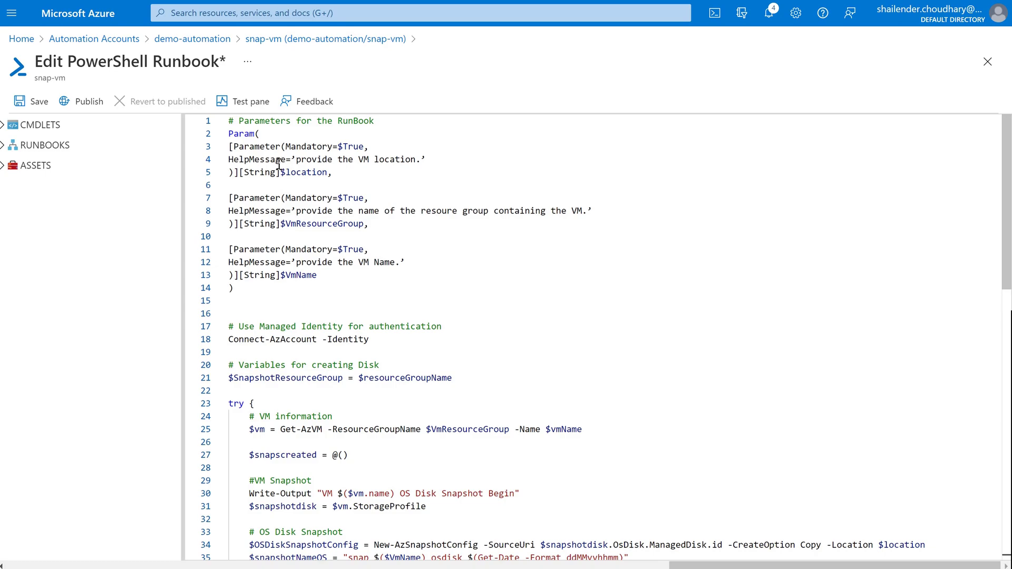
Review the script's location, VmResourceGroup and VmName parameters, the managed identity sign-in and the snapshot resource group variable
double_click(299, 173)
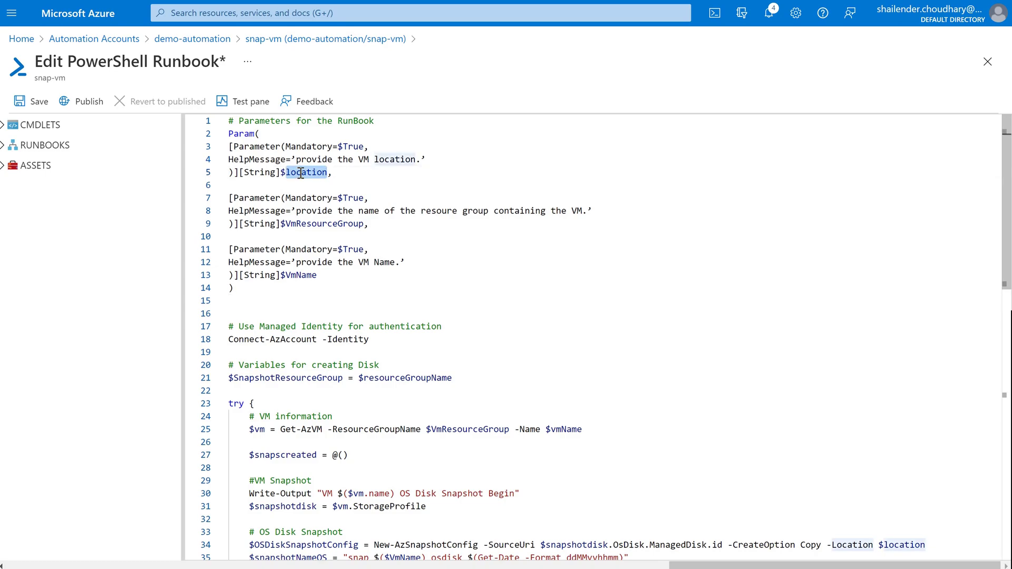
left_click(315, 227)
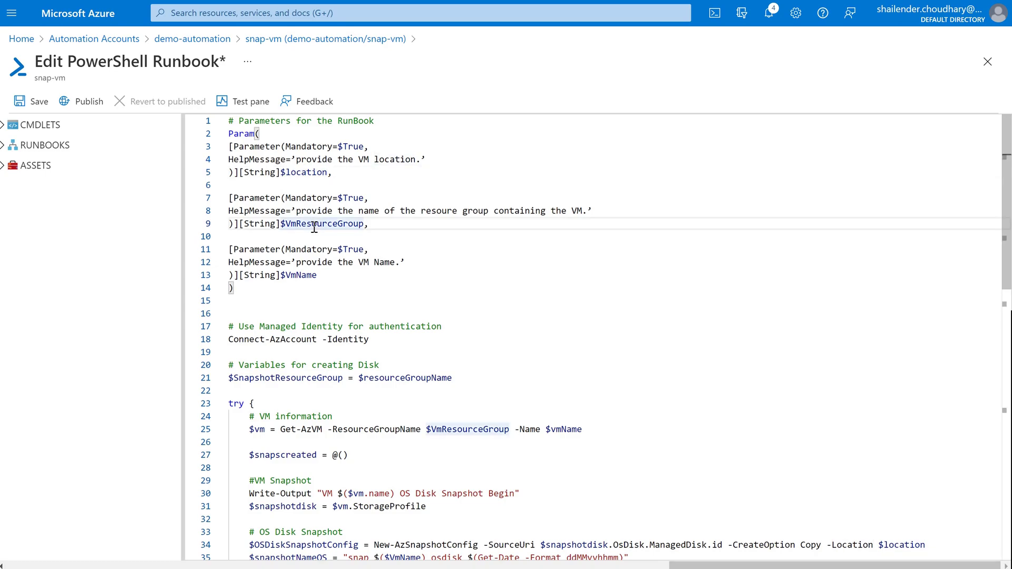
double_click(306, 275)
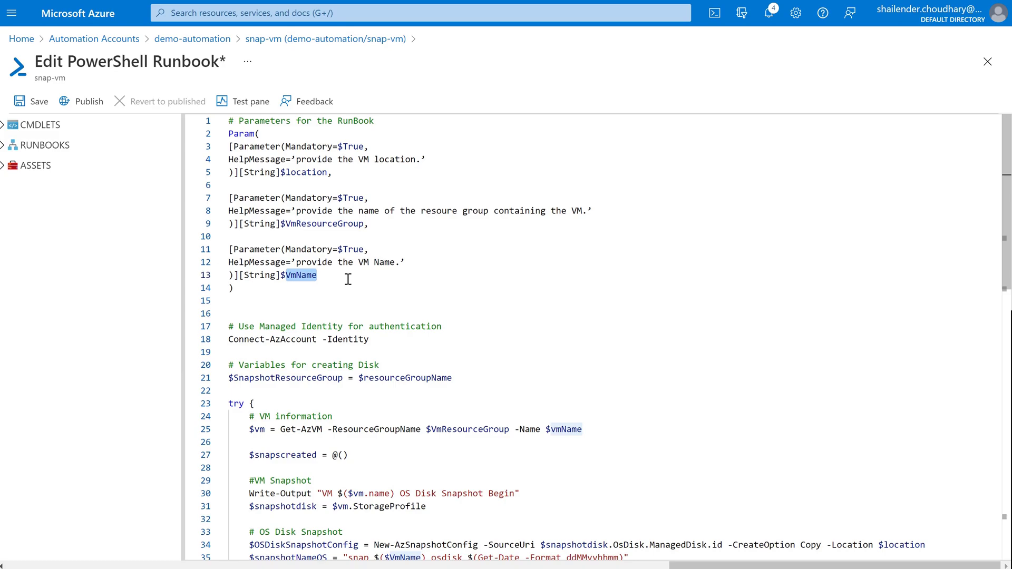
scroll(348, 279, "down", 2)
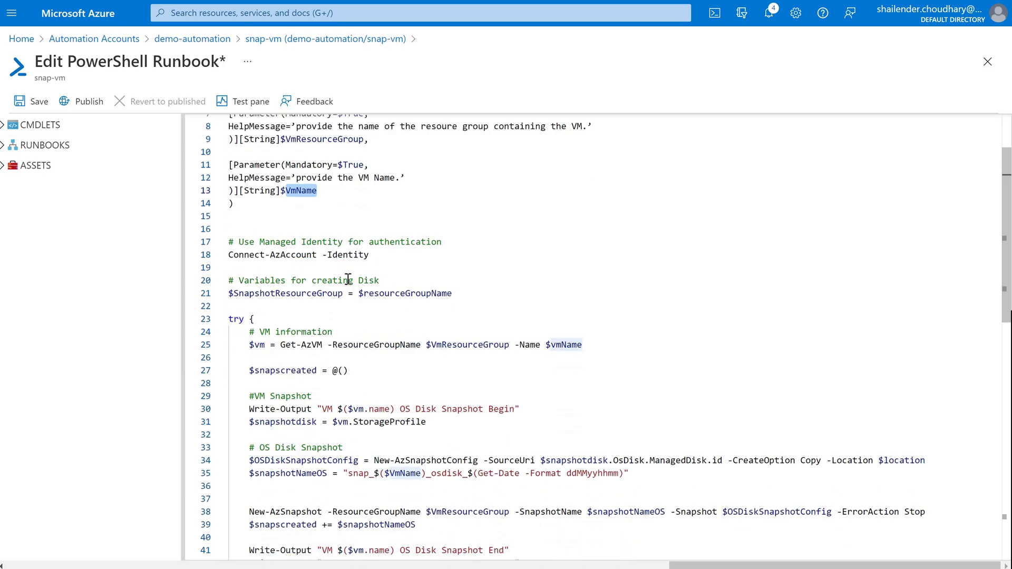
left_click_drag(372, 255, 232, 248)
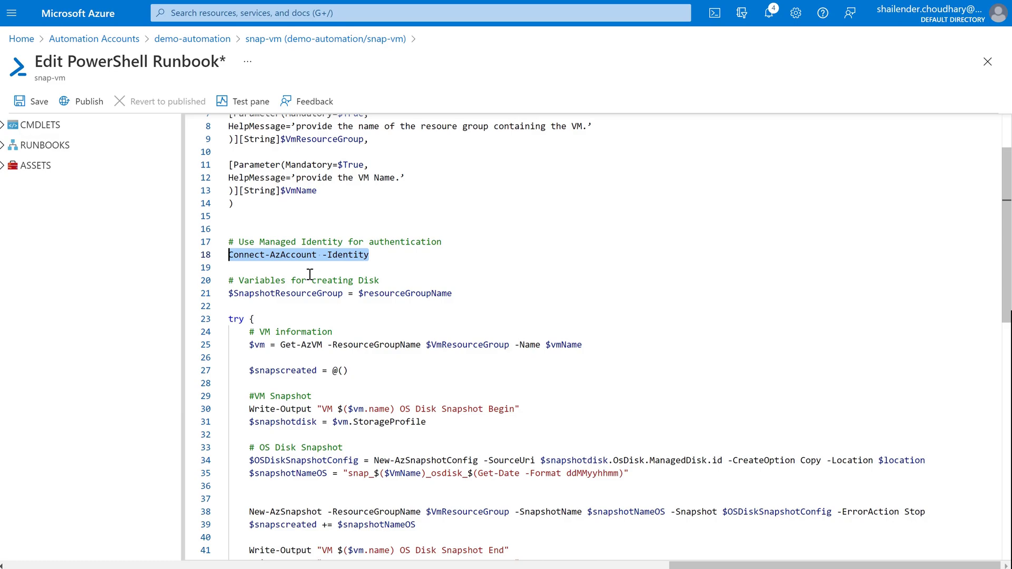
left_click_drag(345, 293, 228, 293)
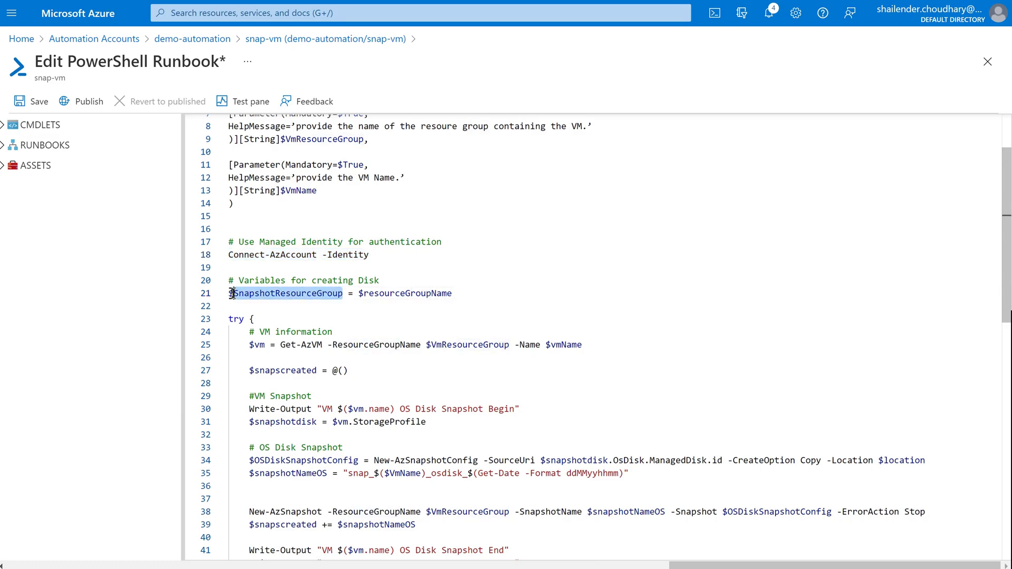
left_click_drag(358, 293, 454, 293)
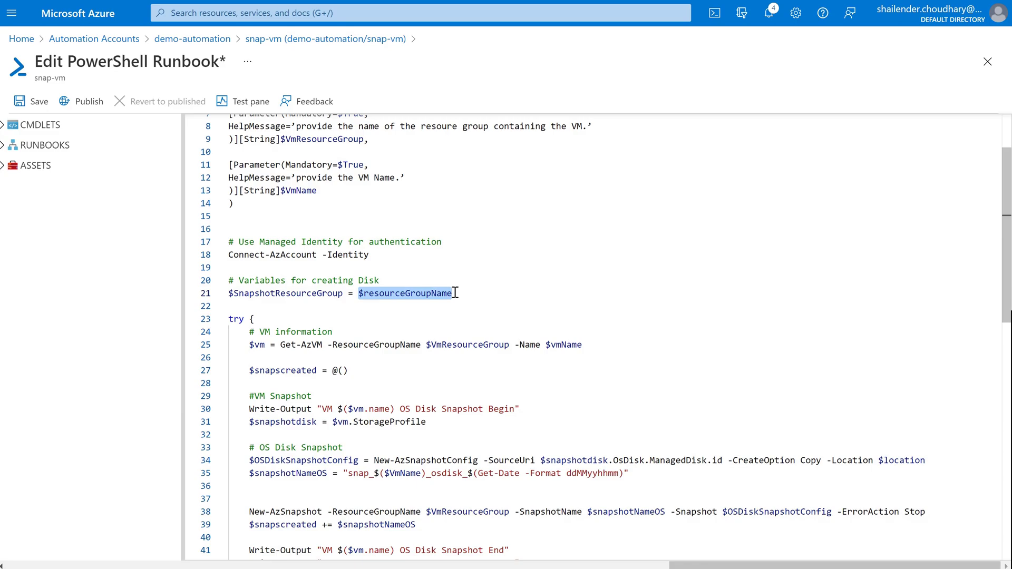
scroll(341, 327, "down", 1)
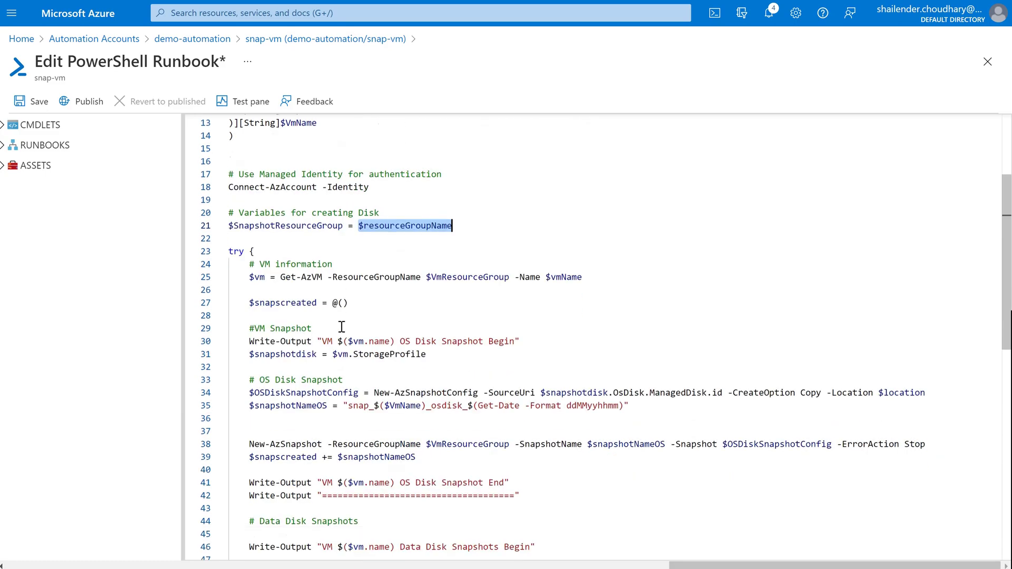
Examine the script sections that snapshot the OS disk and data disks and list the created snapshots
left_click_drag(249, 276, 472, 398)
scroll(480, 297, "down", 2)
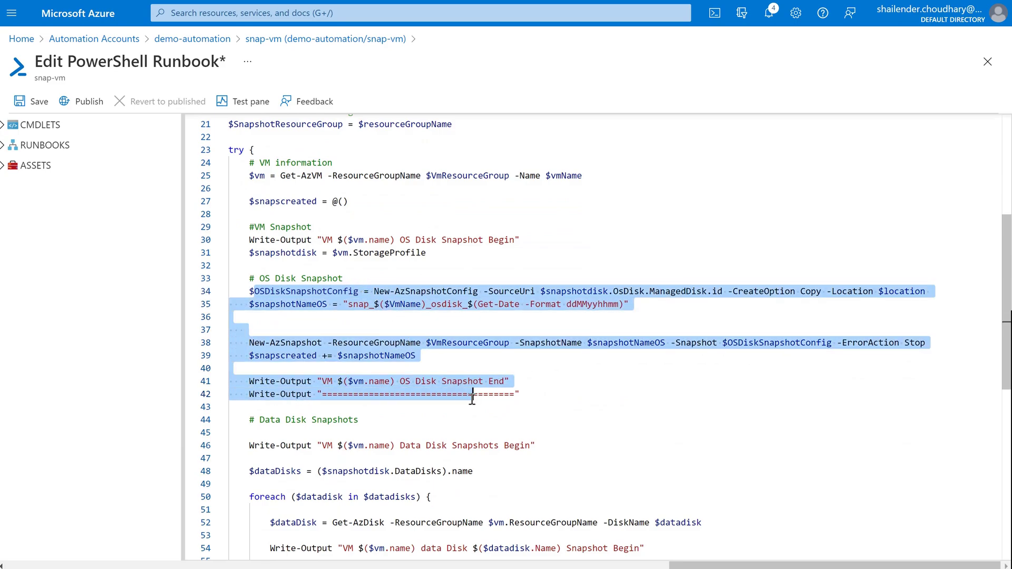
scroll(472, 398, "down", 3)
left_click_drag(248, 310, 490, 485)
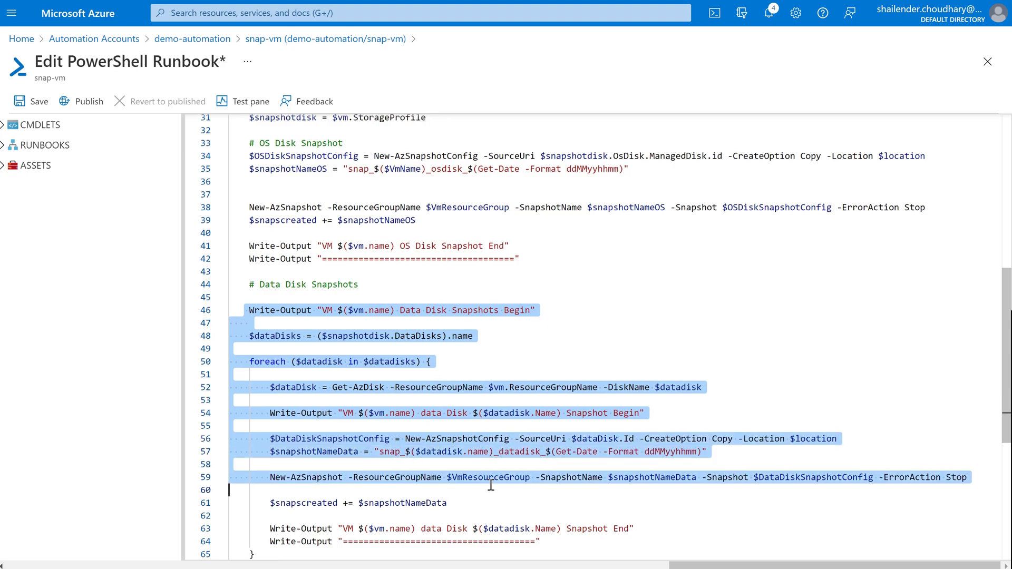
scroll(490, 484, "down", 3)
scroll(416, 415, "down", 2)
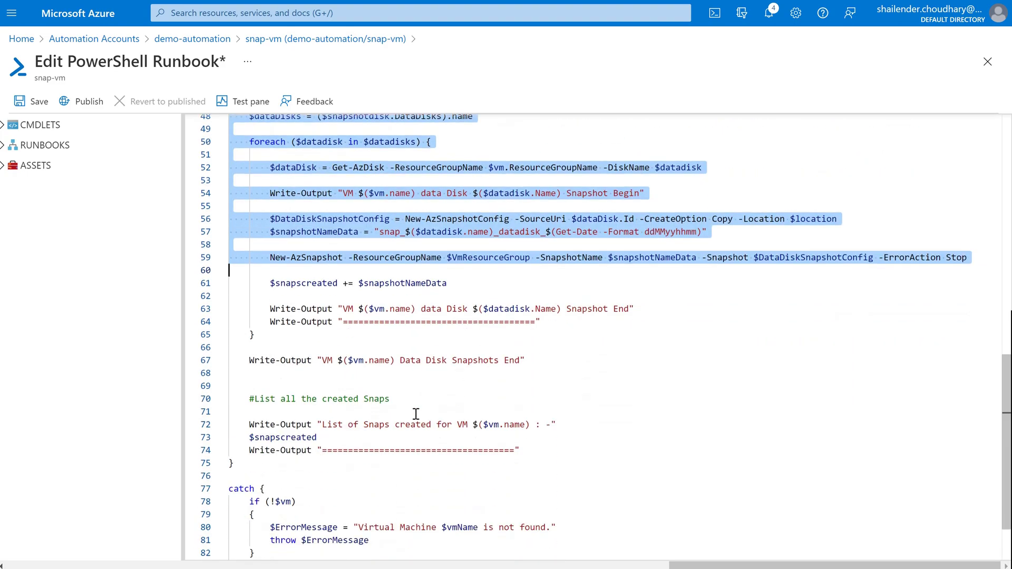
left_click_drag(530, 452, 228, 405)
scroll(226, 400, "down", 2)
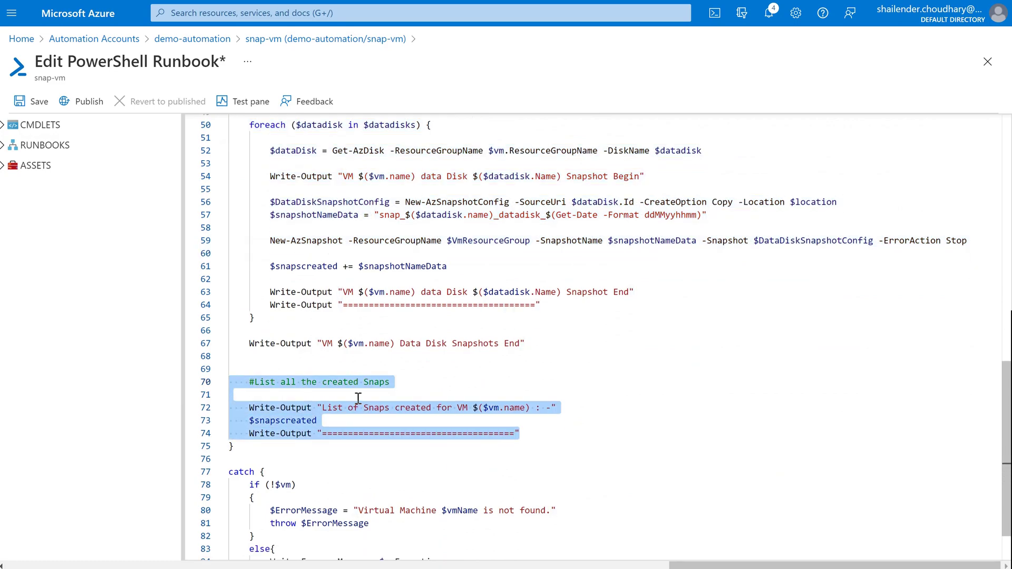
Save the snap-vm runbook and publish it, confirming the publication
left_click(32, 101)
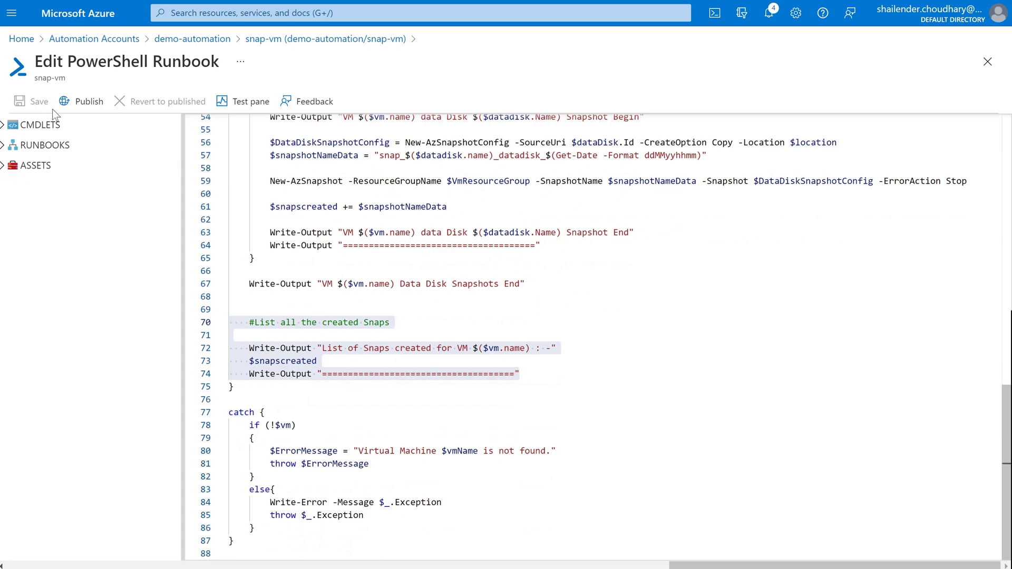
left_click(82, 101)
left_click(38, 174)
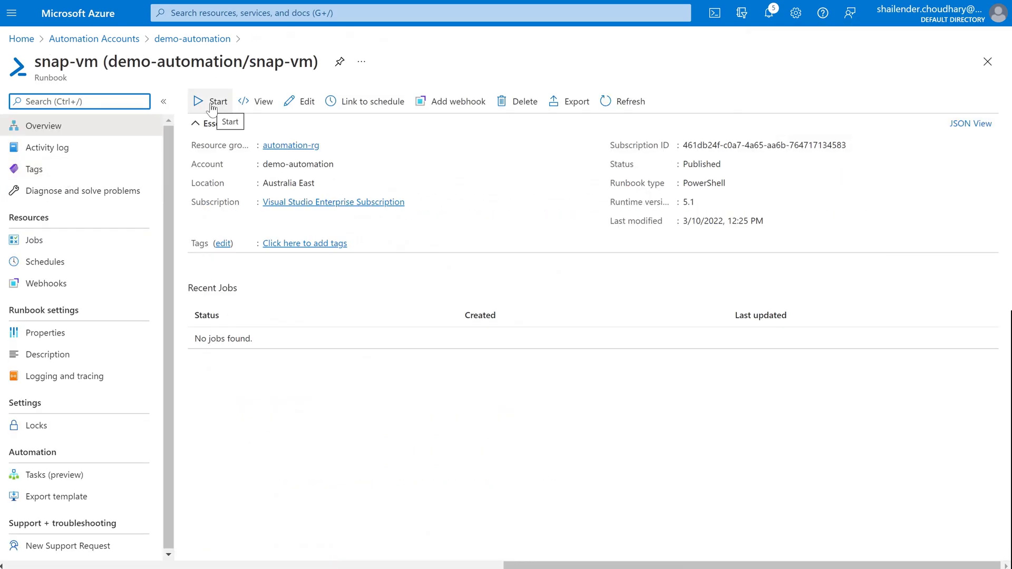
Begin starting the snap-vm runbook and set its LOCATION parameter to australiaeast
left_click(213, 106)
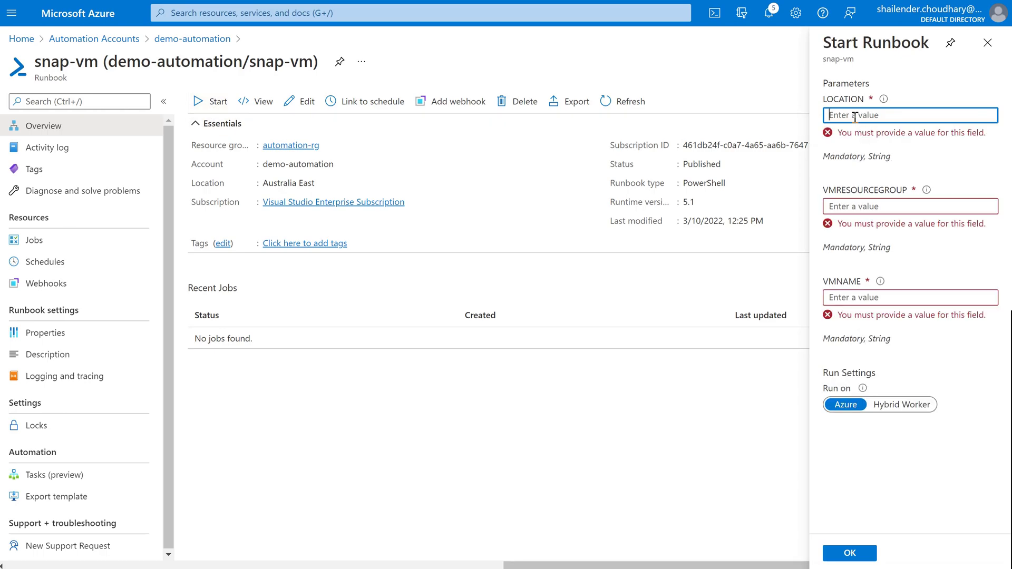
type("austral")
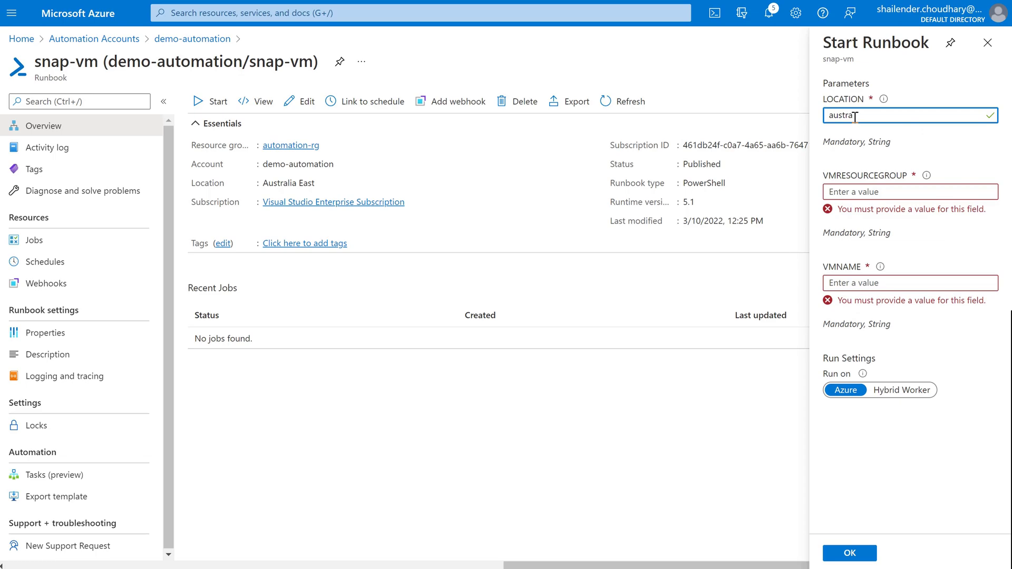
type("iaeast")
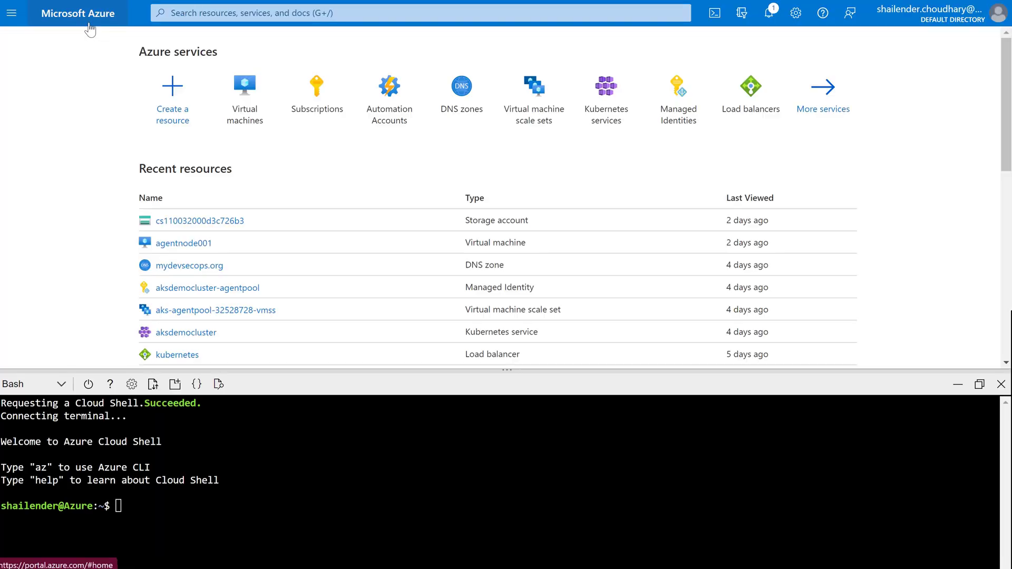
Copy agentnode001's resource group, agentpool-rg, from the virtual machines list into the runbook's VMRESOURCEGROUP parameter
left_click_drag(85, 28, 95, 369)
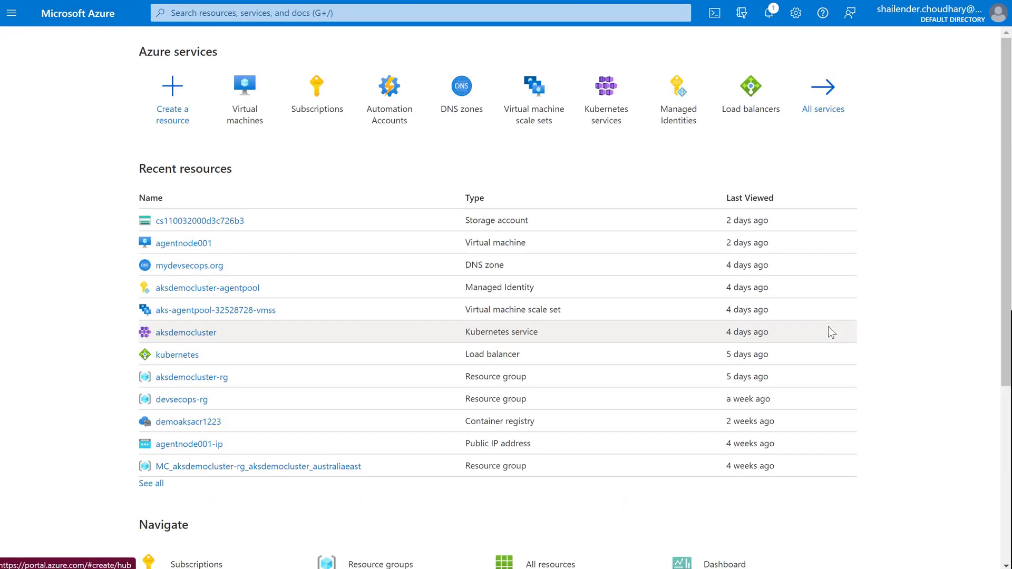
left_click(1000, 384)
left_click(234, 142)
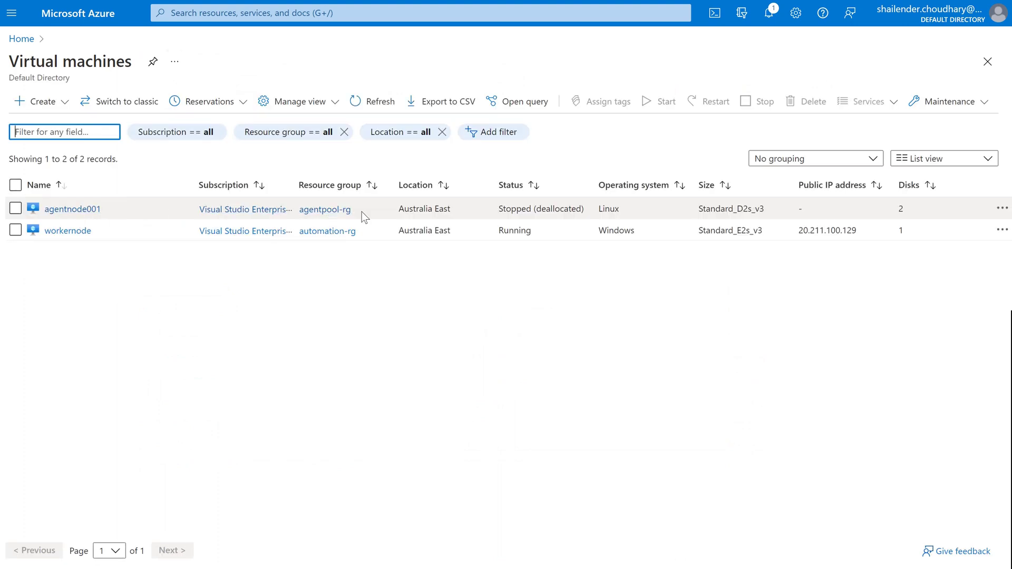
left_click_drag(361, 214, 299, 213)
key("ctrl+c")
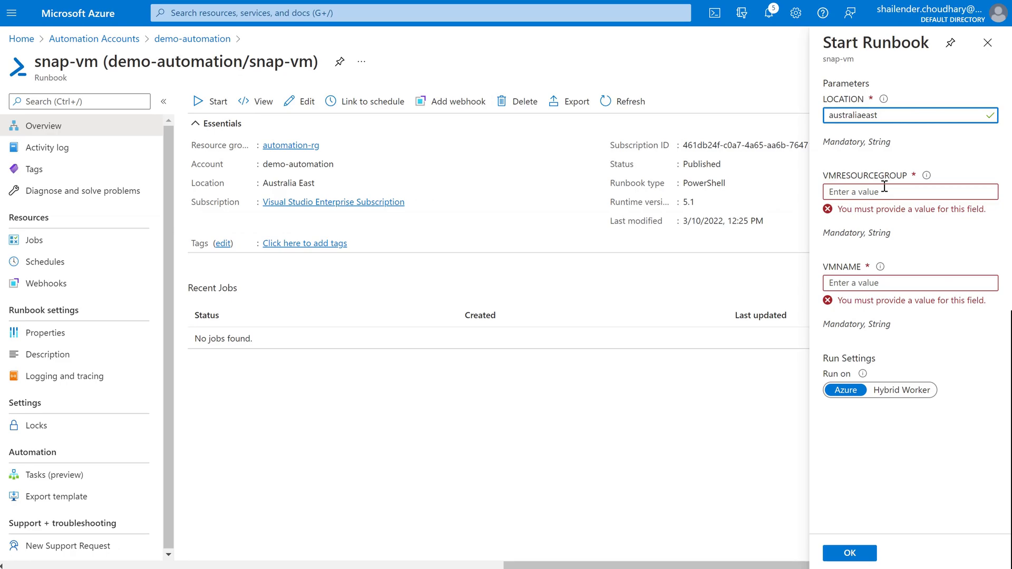
left_click(884, 189)
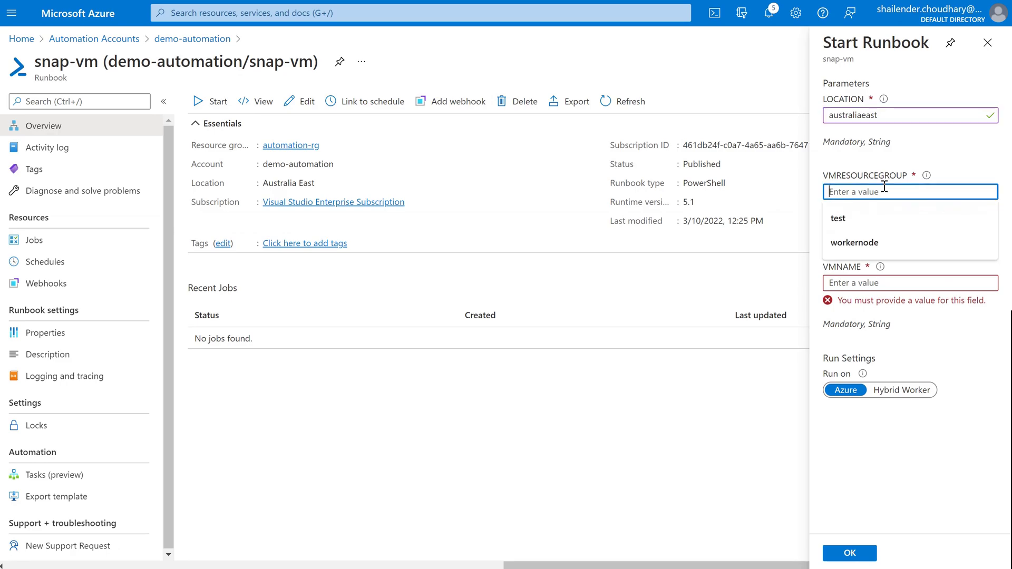
key("ctrl+v")
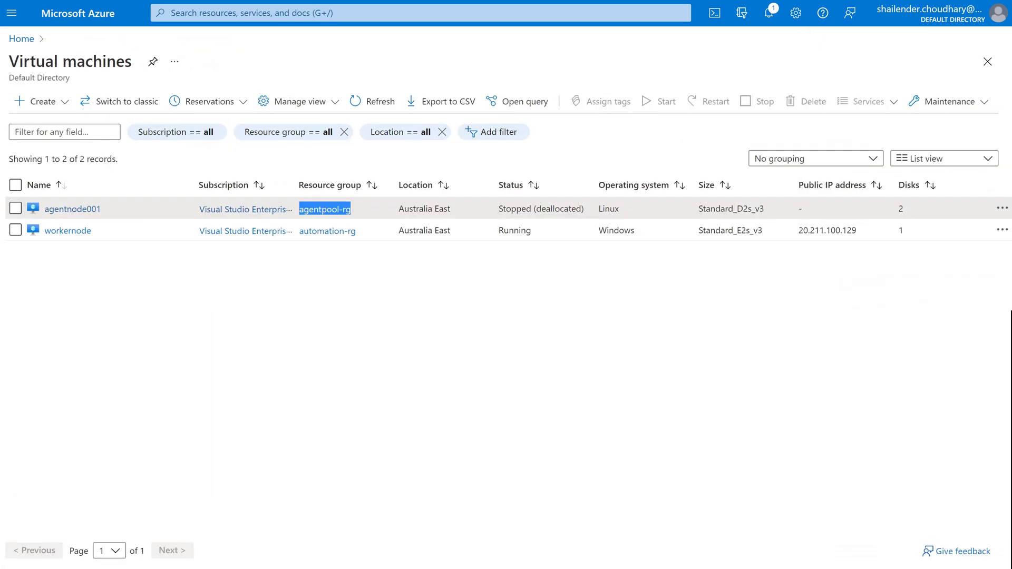
Copy the VM name agentnode001 from the virtual machines list into the runbook's VMNAME parameter
left_click_drag(102, 209, 41, 209)
key("ctrl+c")
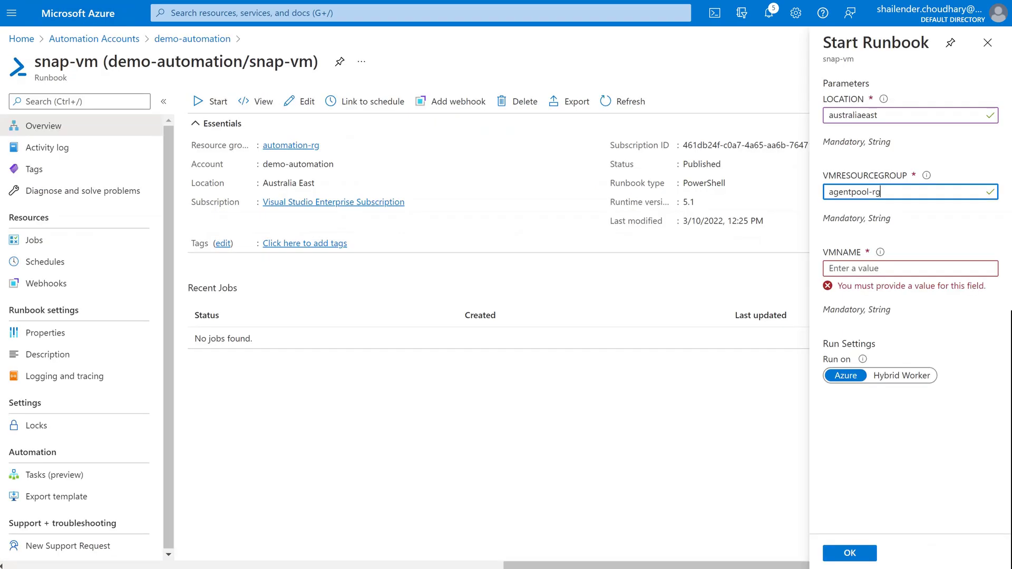
left_click(855, 267)
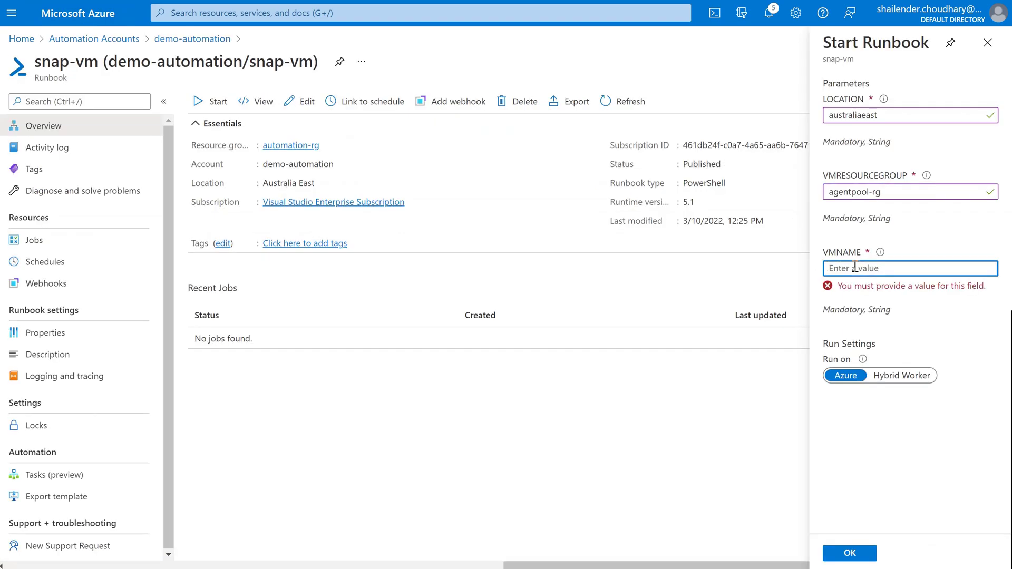
key("ctrl+v")
Set the runbook to run on a Hybrid Worker using the workergroup group, and start the job
left_click(886, 368)
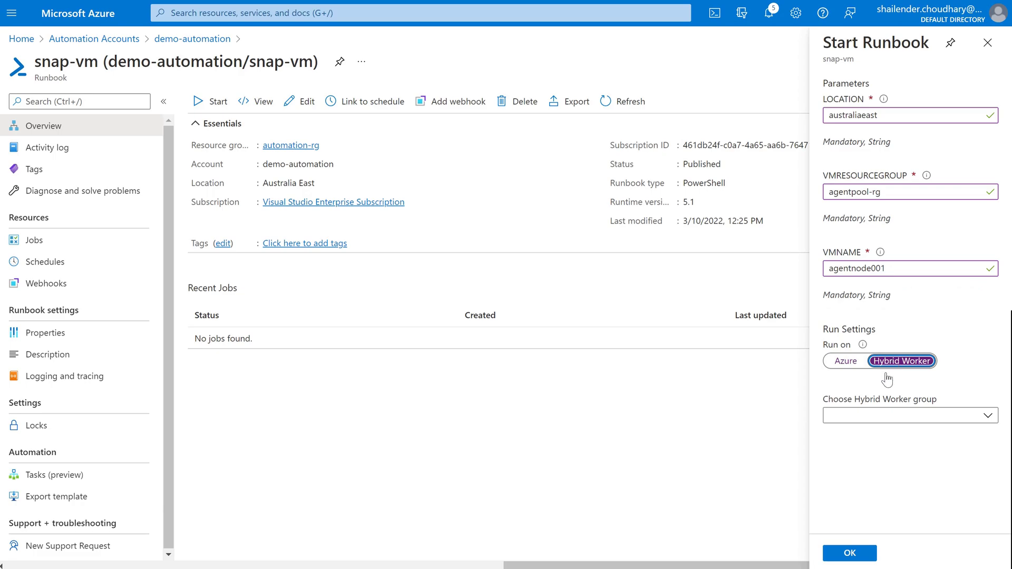
left_click(867, 416)
left_click(865, 437)
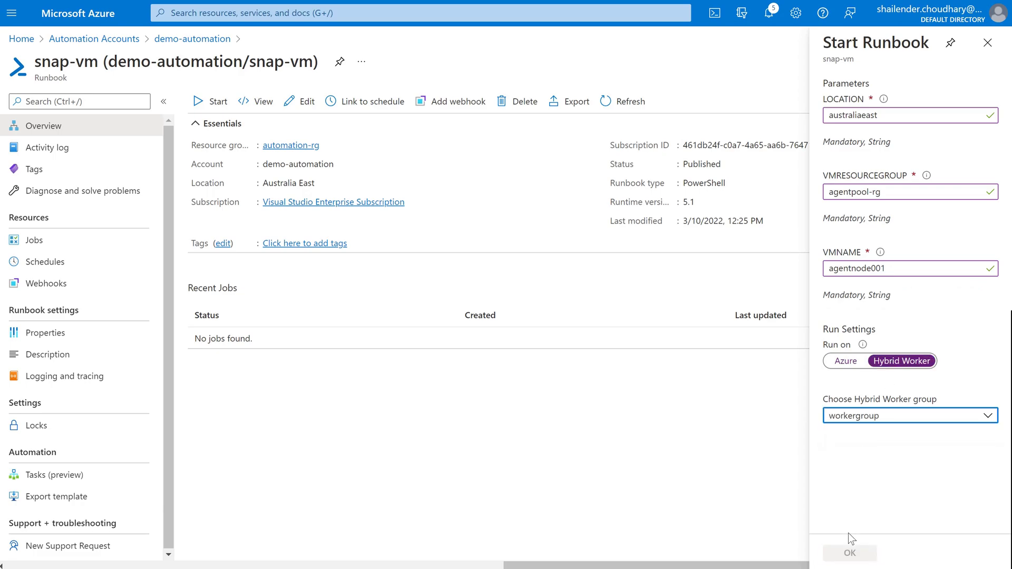
left_click(850, 552)
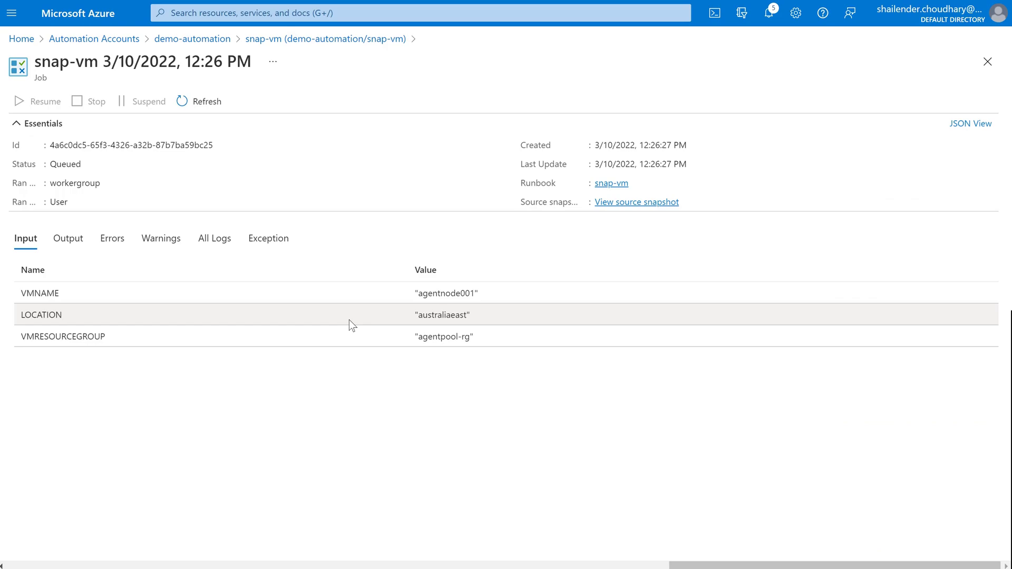
Examine the snap-vm job's status and output, including the OS disk and data disk snapshot names and the list of created snapshots
left_click(69, 239)
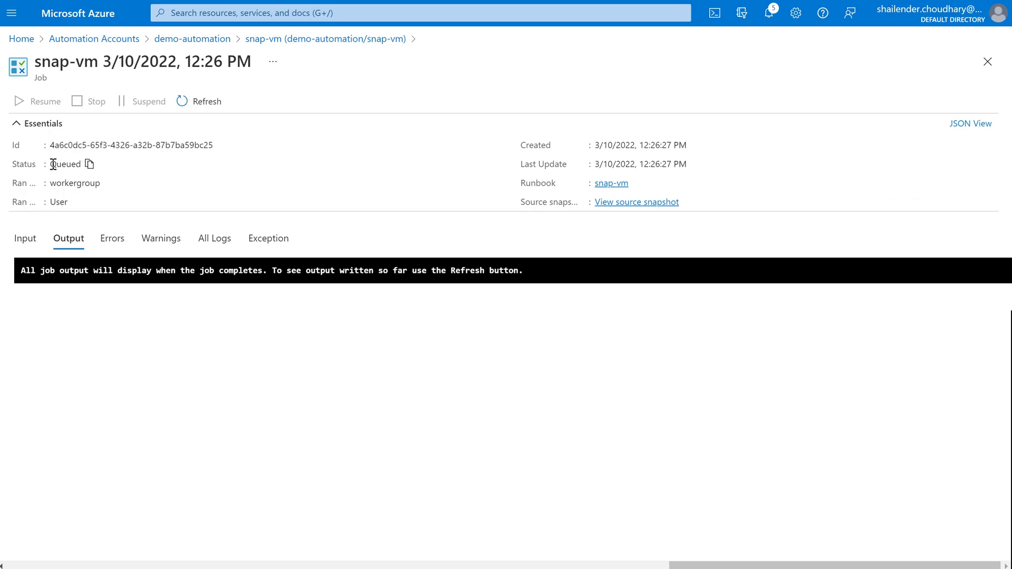
left_click_drag(49, 164, 82, 166)
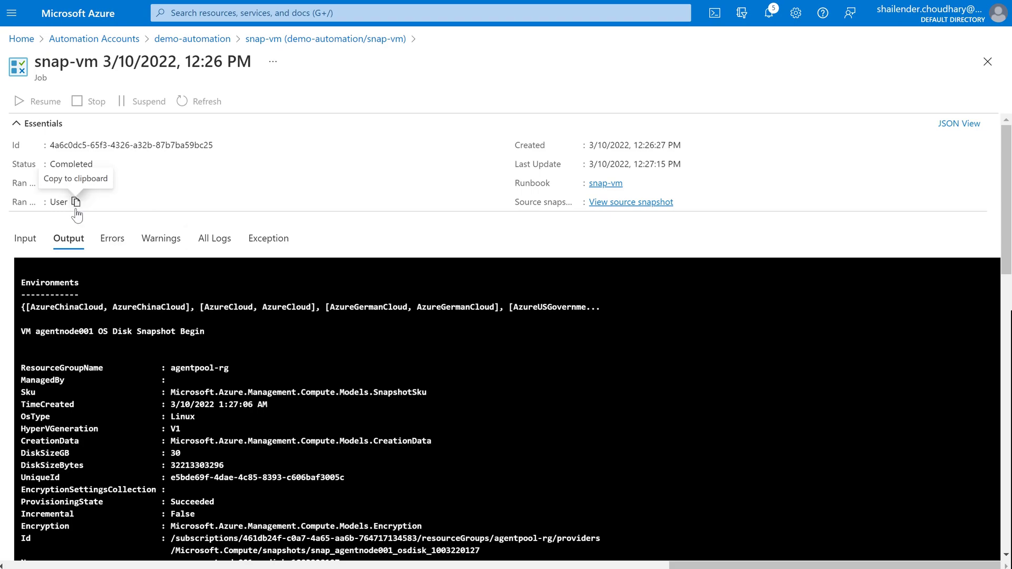
scroll(115, 296, "down", 1)
scroll(115, 297, "down", 2)
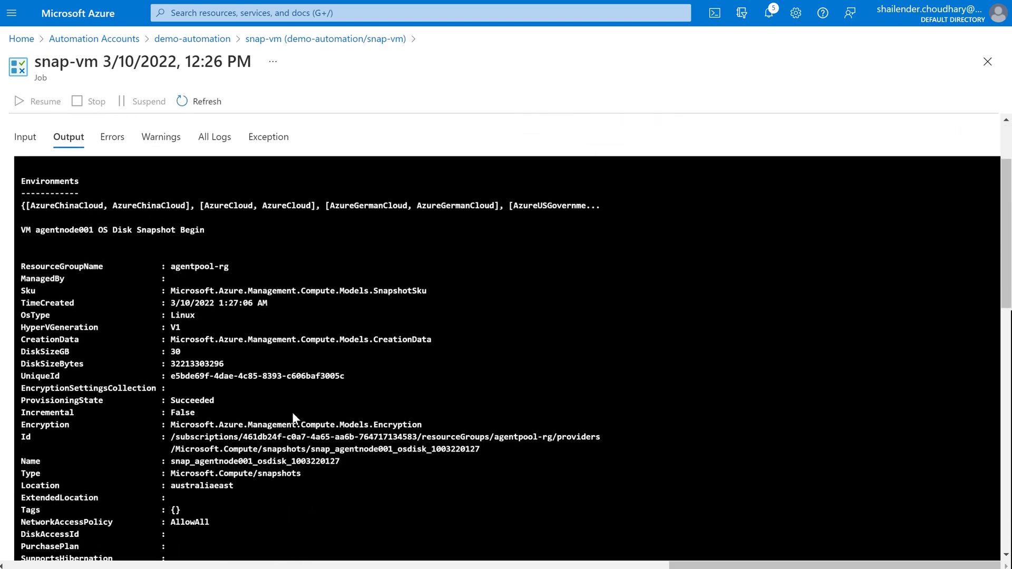
left_click_drag(342, 460, 172, 457)
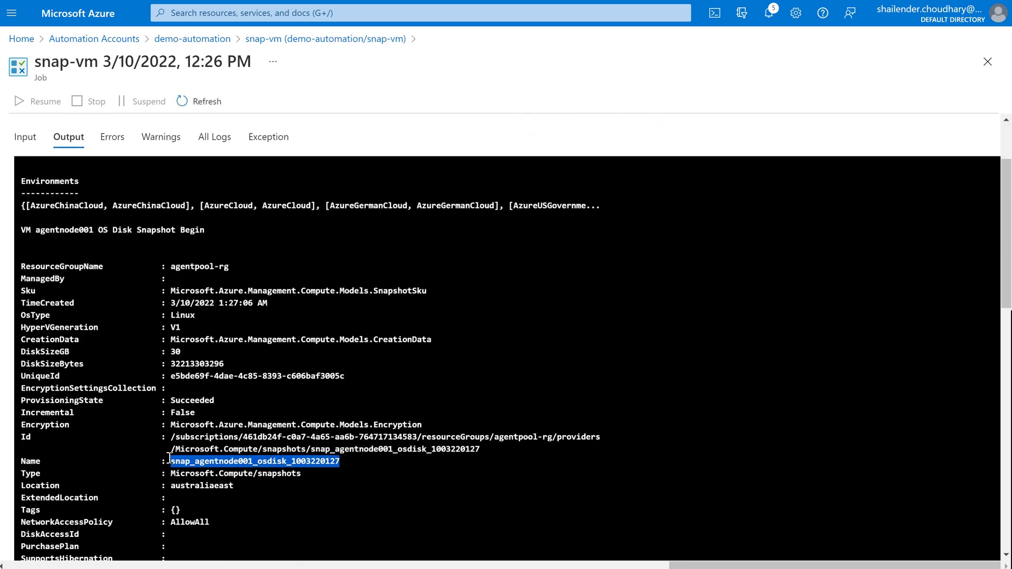
scroll(296, 406, "down", 4)
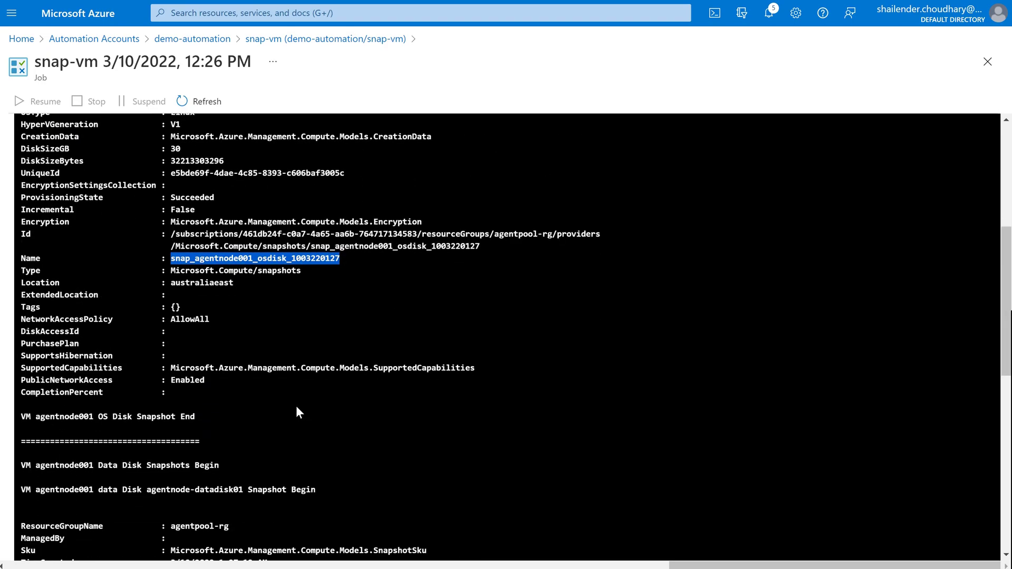
scroll(219, 369, "down", 5)
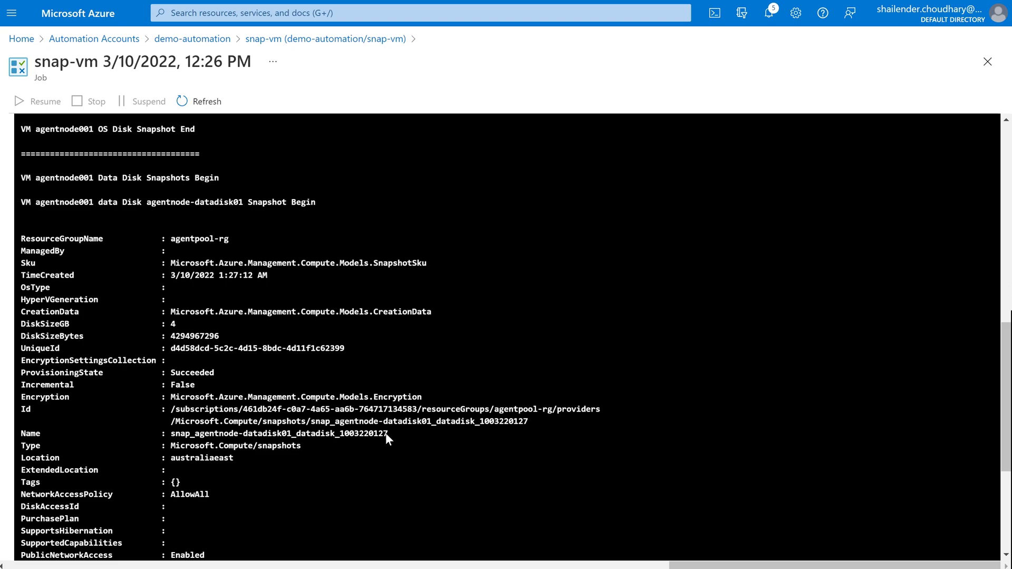
left_click_drag(388, 433, 170, 433)
scroll(179, 453, "down", 5)
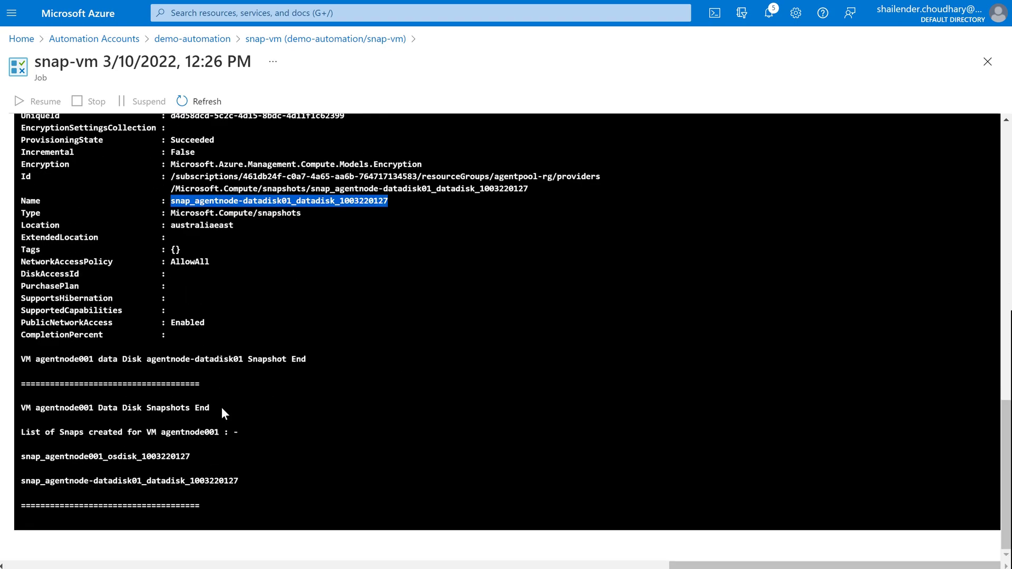
left_click_drag(247, 483, 44, 455)
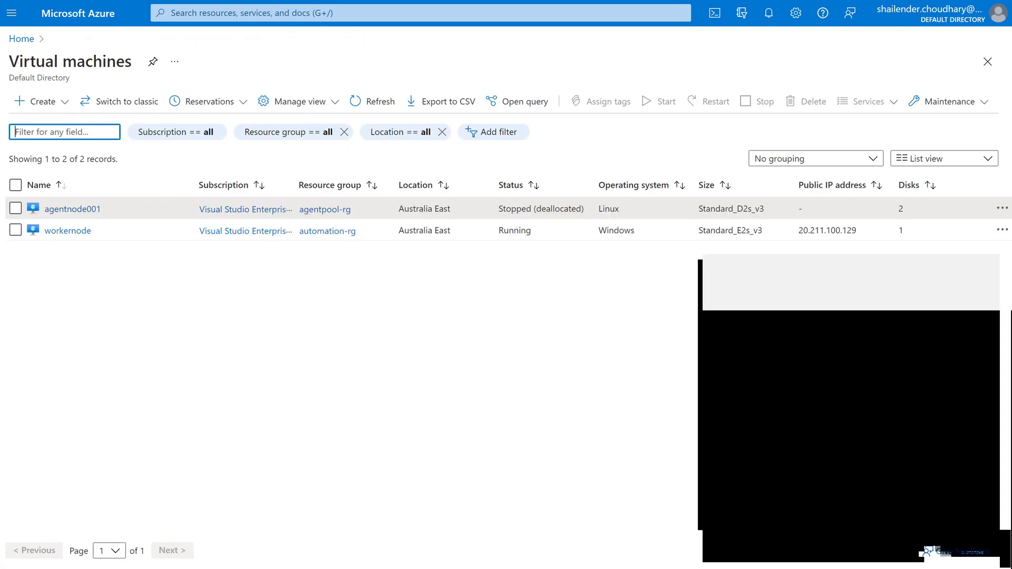
Filter the agentpool-rg resource group's resources by type Snapshot and check the data disk snapshot's creation date
left_click(322, 207)
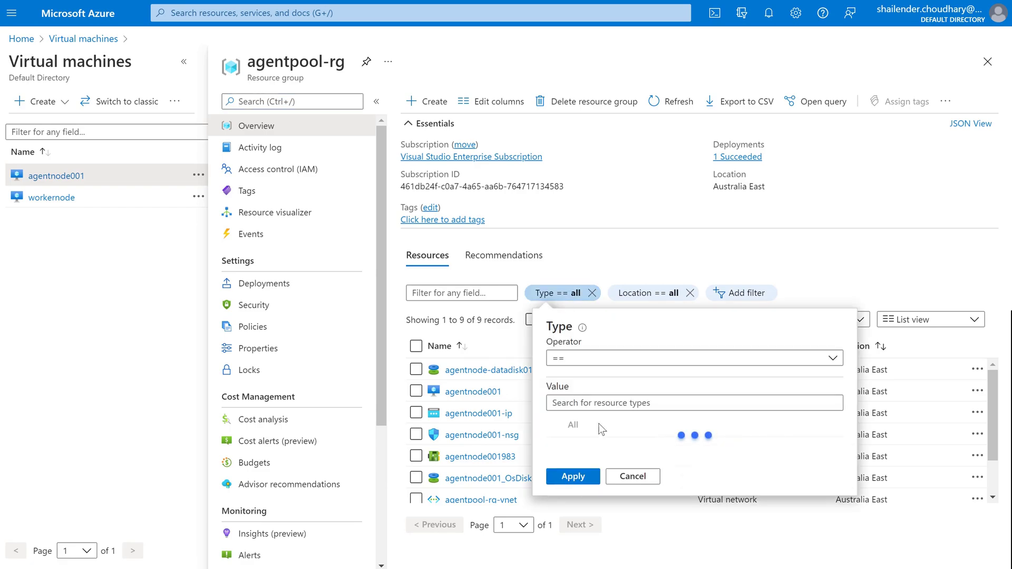
scroll(583, 435, "down", 1)
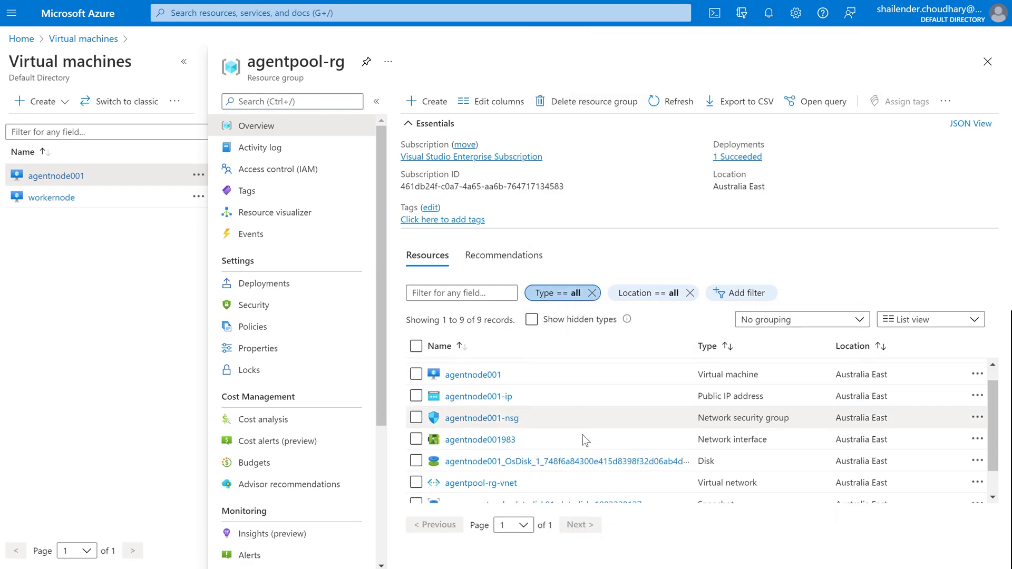
left_click(551, 293)
left_click(557, 258)
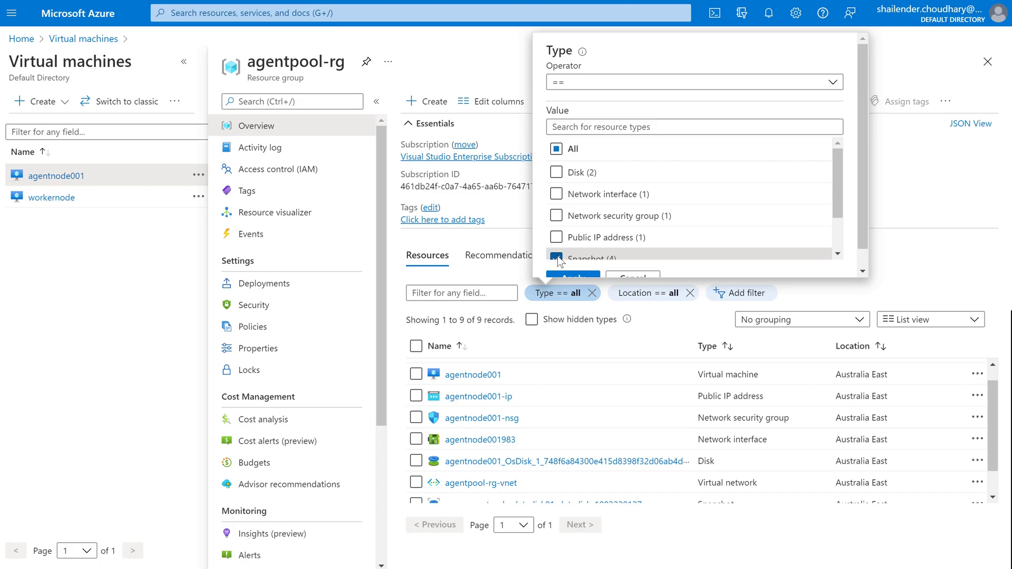
left_click(574, 275)
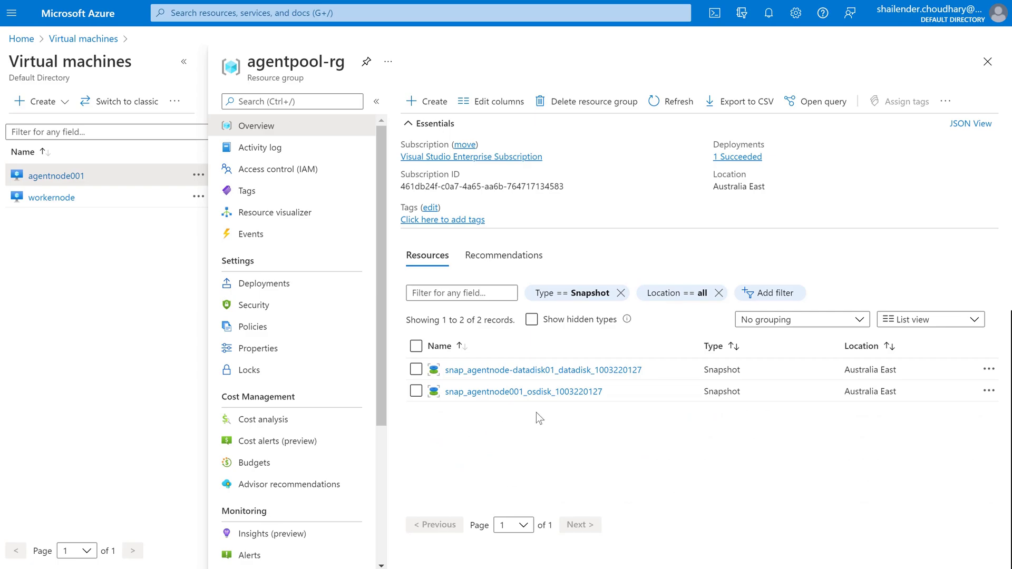
left_click(560, 370)
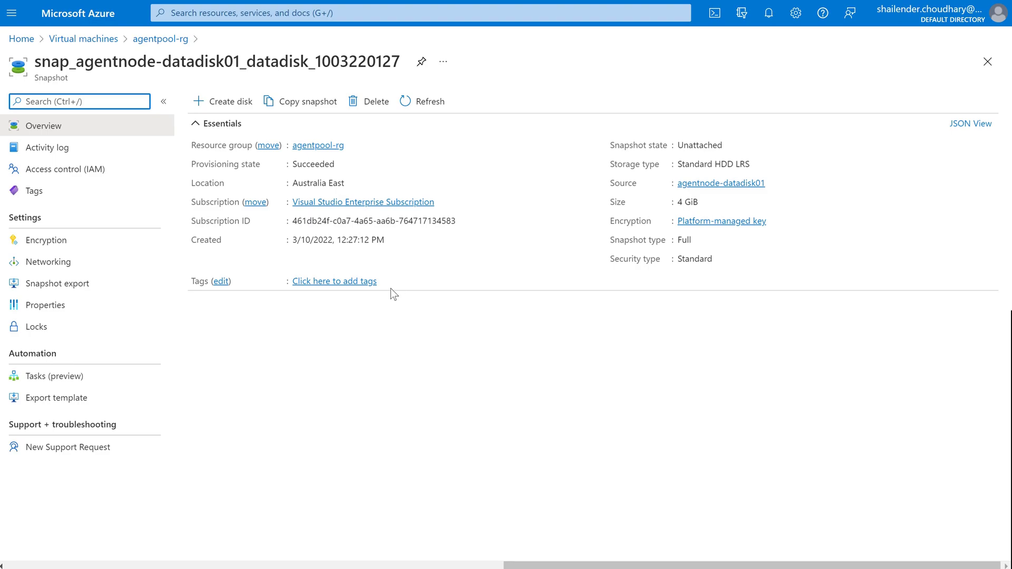
left_click_drag(293, 240, 334, 241)
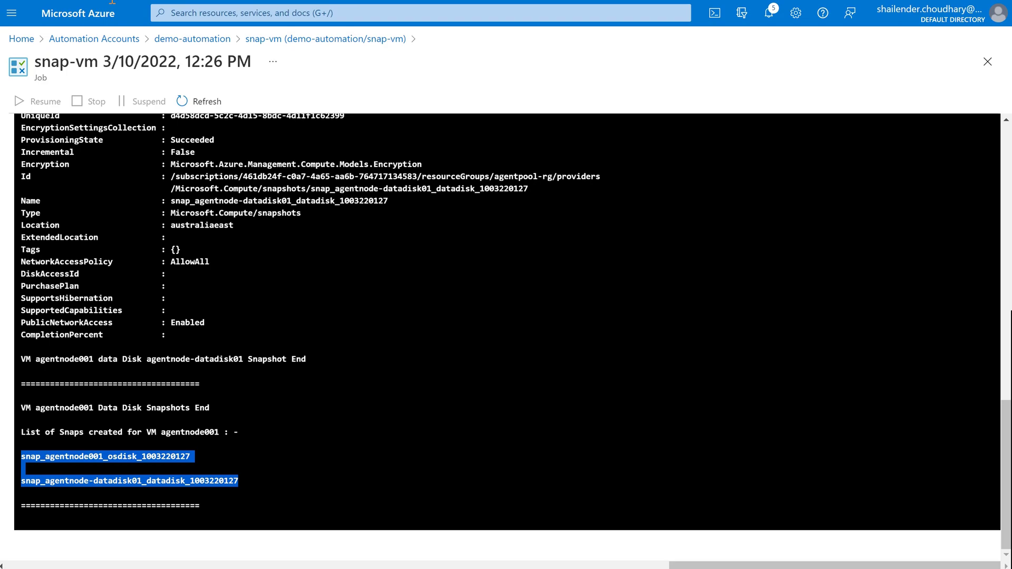
Create a schedule named daily-snap in the demo-automation account that recurs every 1 day
left_click(193, 39)
left_click(261, 302)
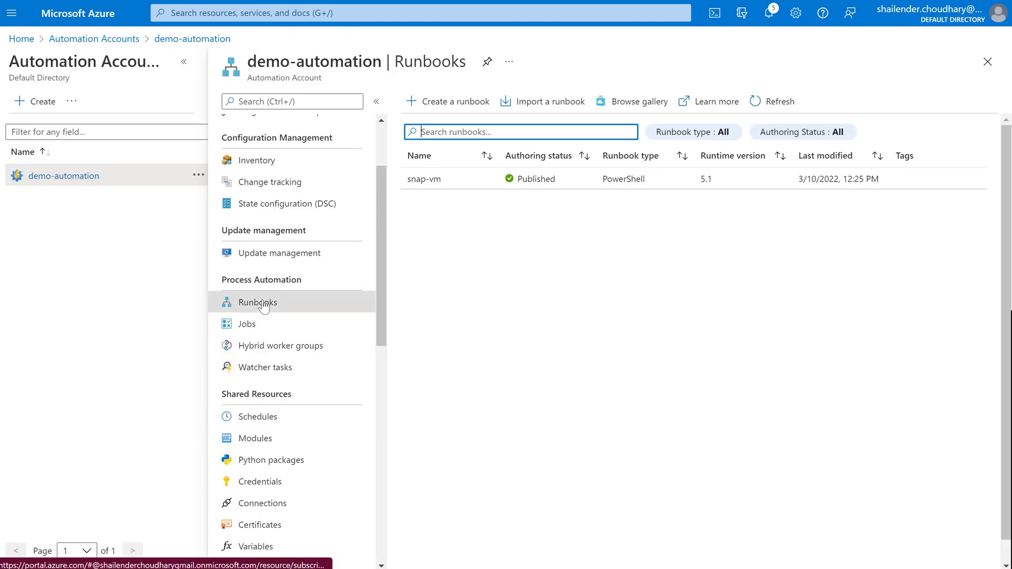
left_click(274, 416)
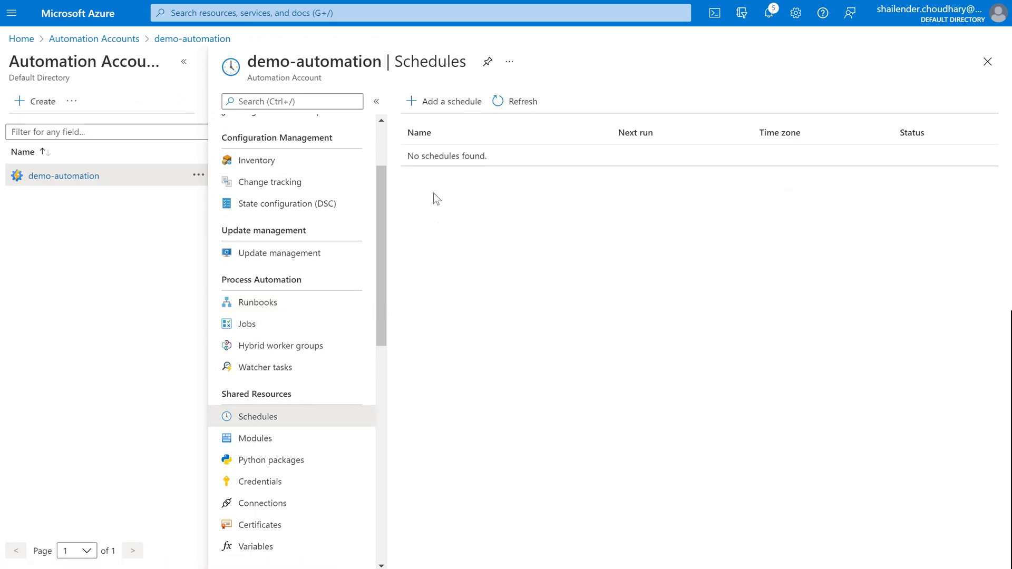
left_click(438, 109)
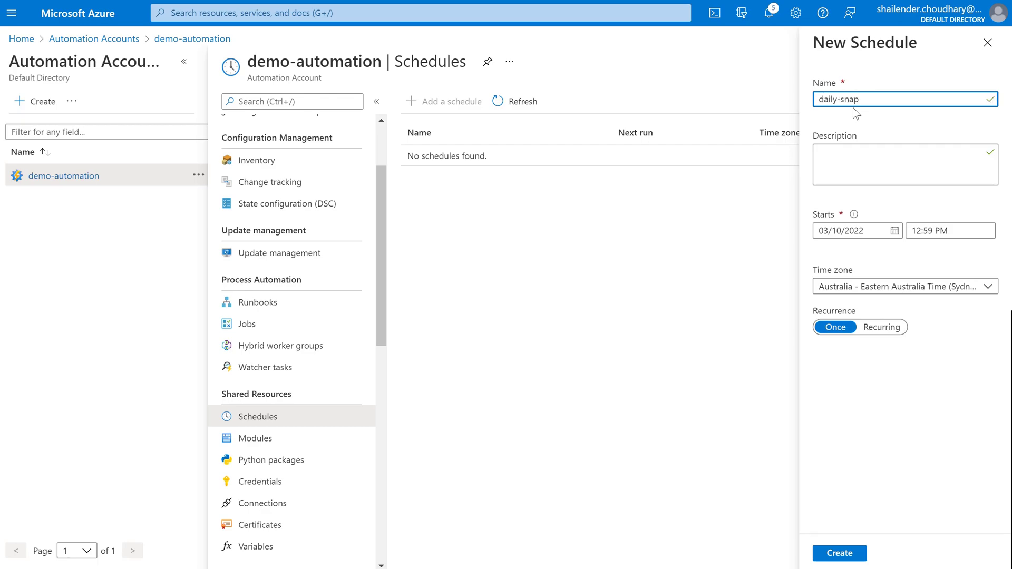
left_click(881, 328)
left_click(941, 385)
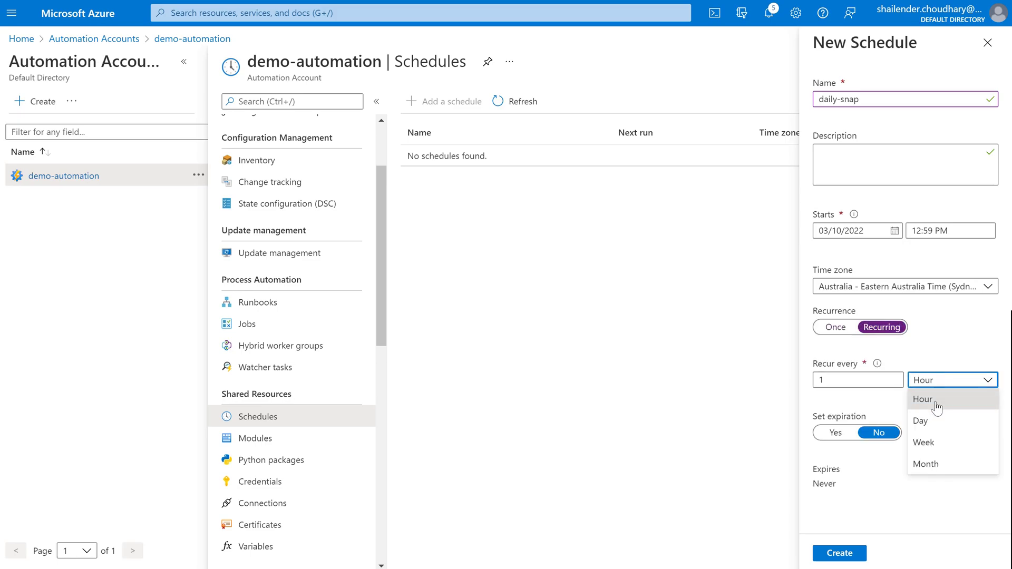
left_click(929, 422)
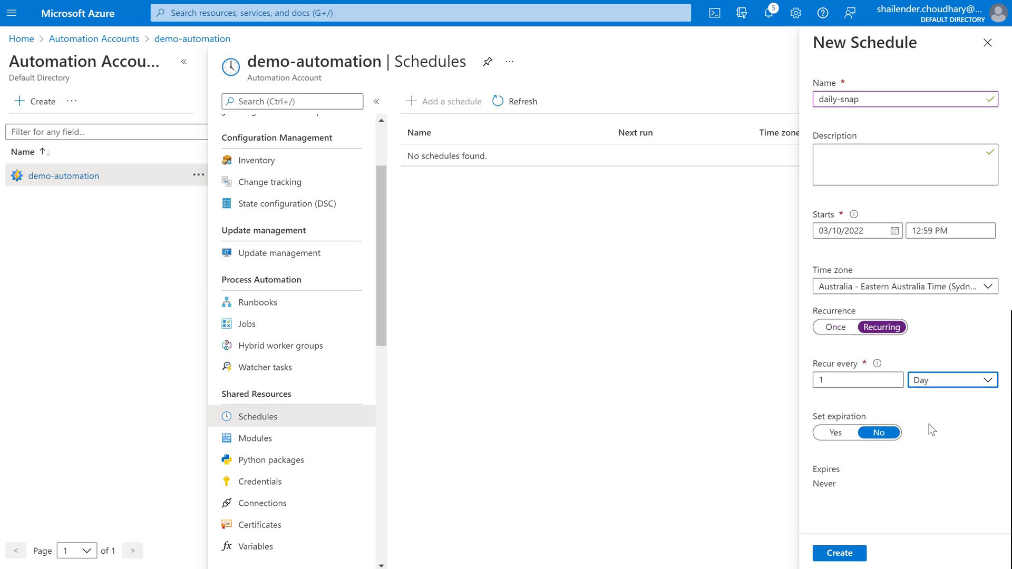
left_click(840, 553)
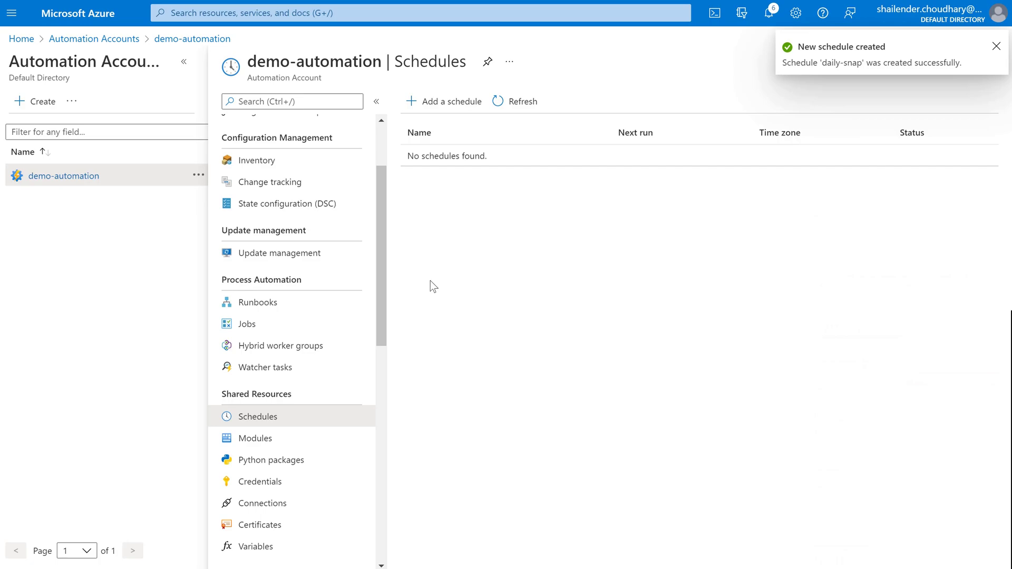
Open the snap-vm runbook and link it to the daily-snap schedule
left_click(266, 304)
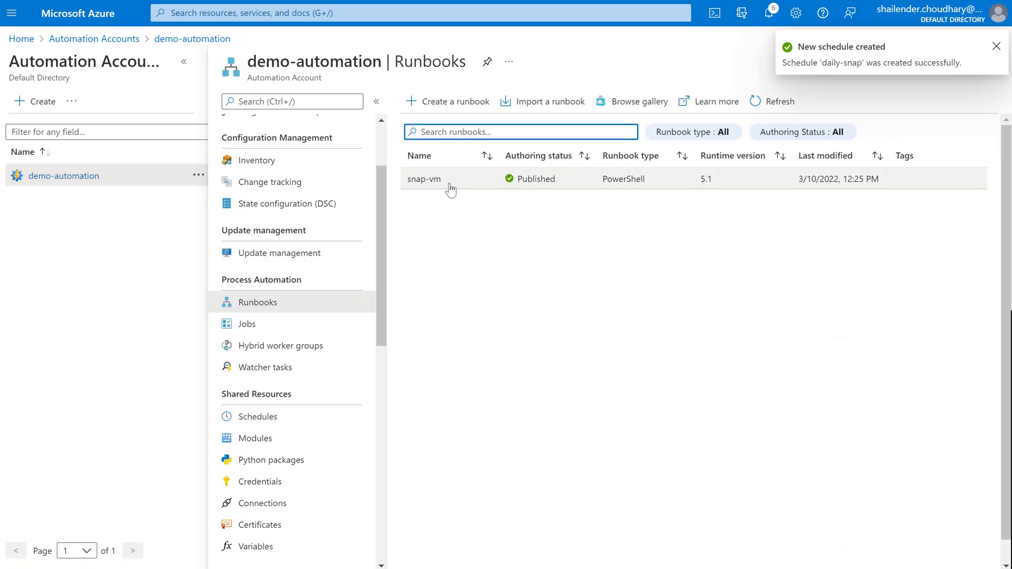
left_click(442, 179)
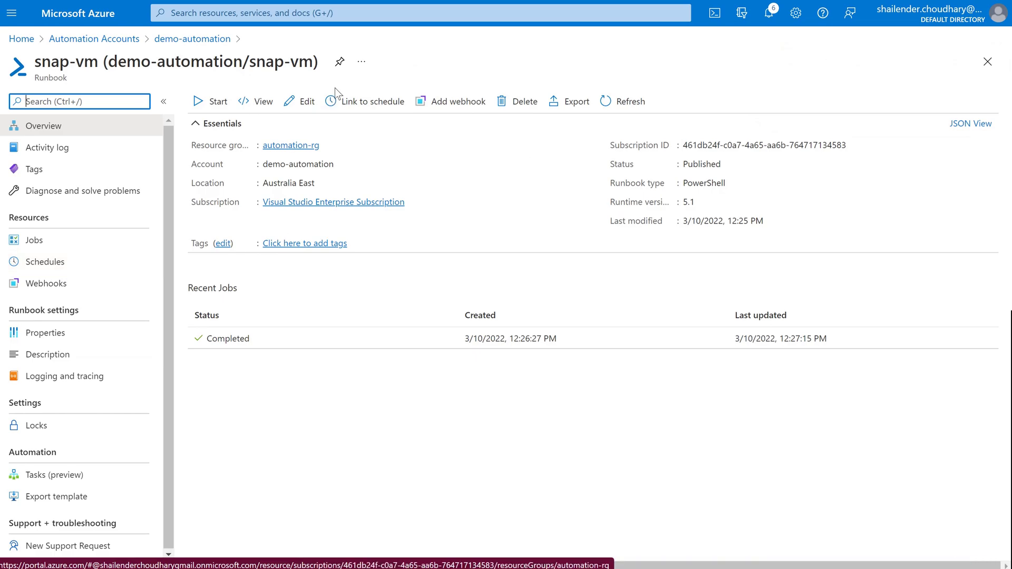
left_click(354, 103)
left_click(186, 124)
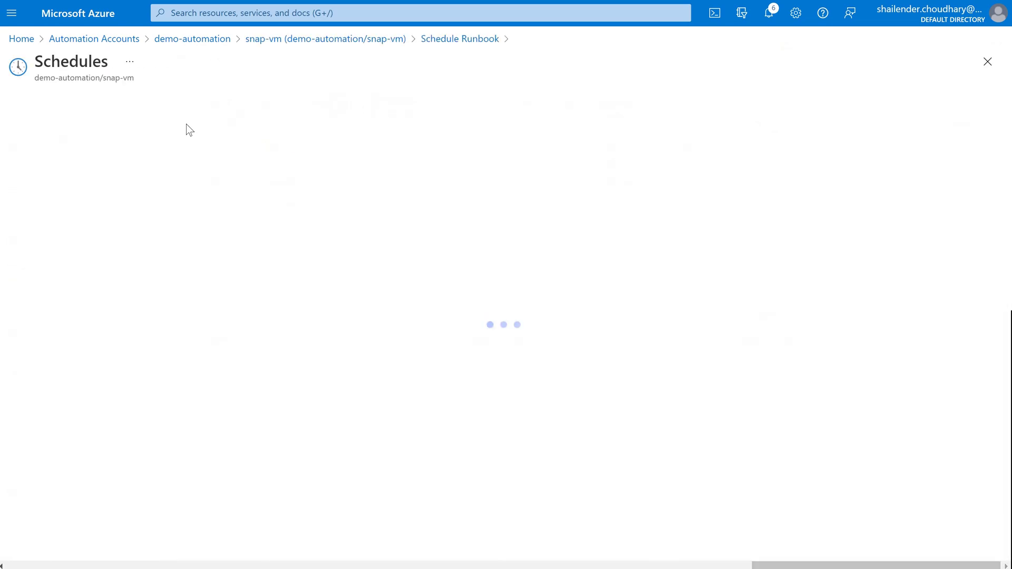
left_click(175, 164)
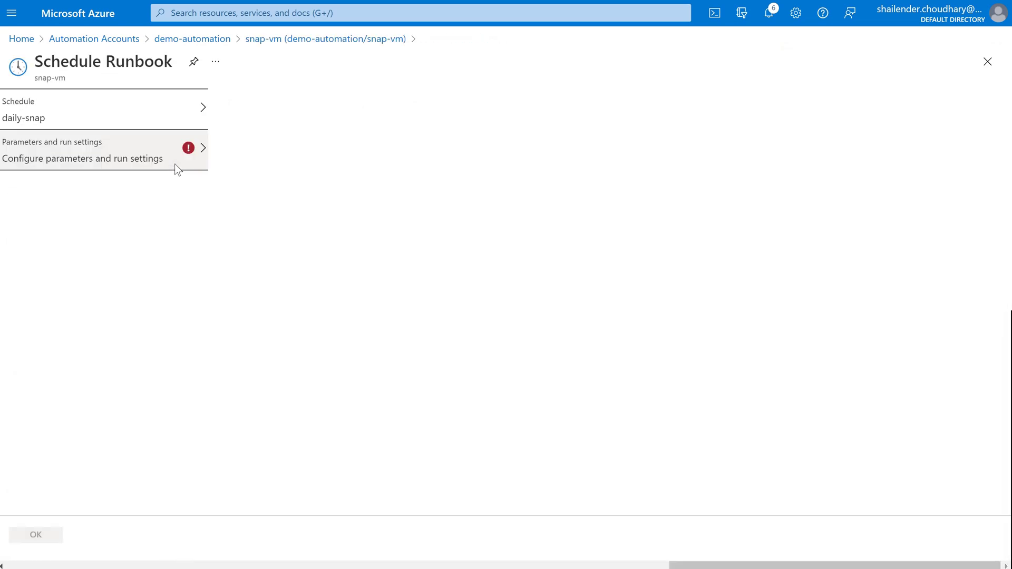
Set the scheduled runbook's run settings to Hybrid Worker with the workergroup group
left_click(135, 157)
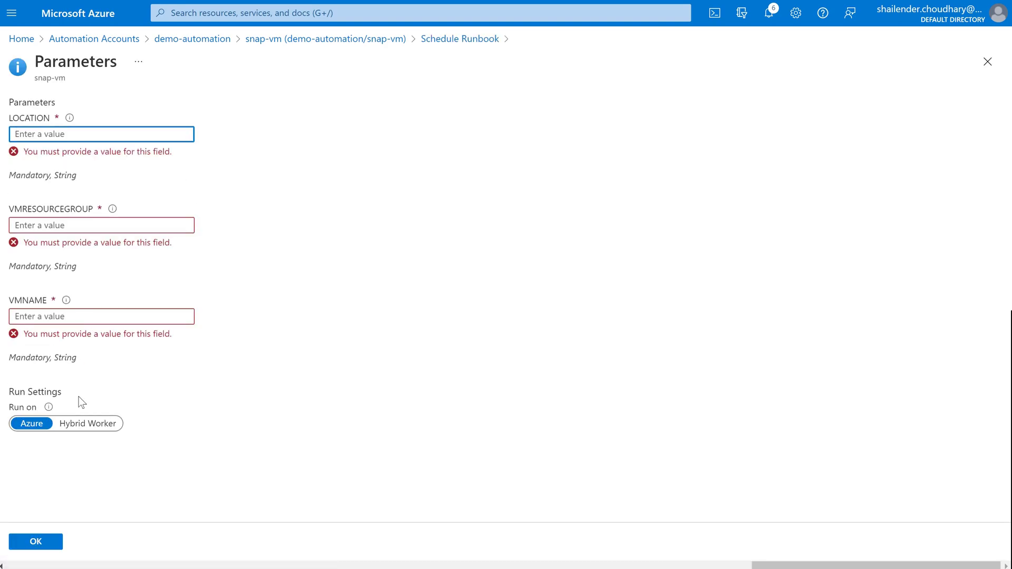
left_click(79, 424)
left_click(52, 477)
left_click(51, 496)
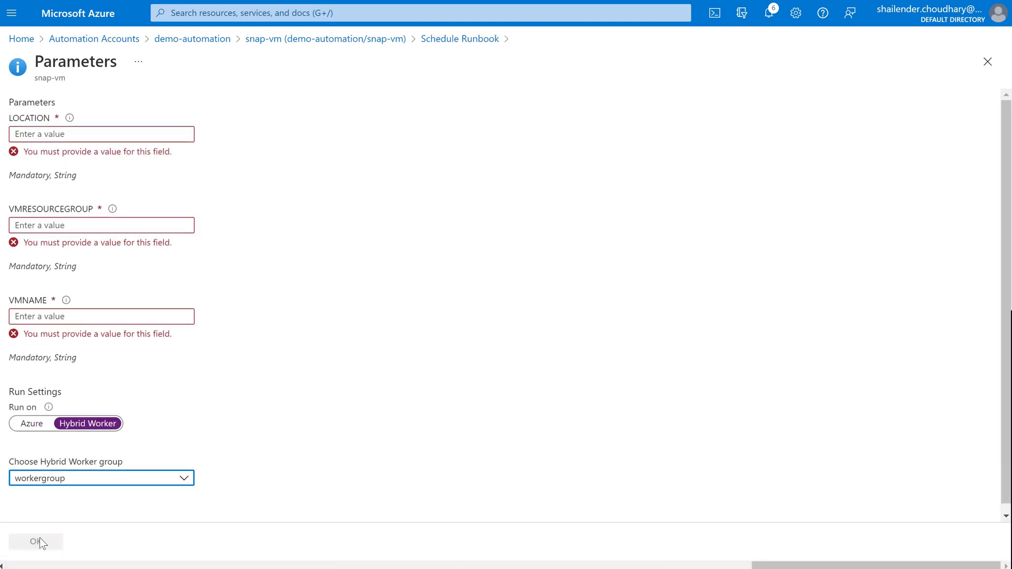